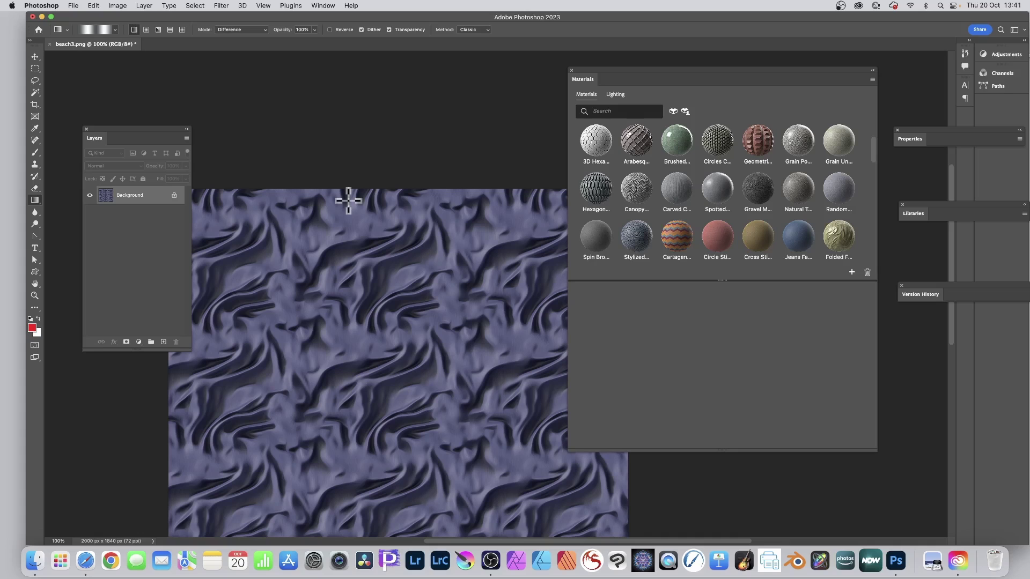
Step: Look through the built-in Adobe Substance materials available for the image
{"action": "scroll", "coordinate": [348, 201], "scroll_direction": "down", "scroll_amount": 5}
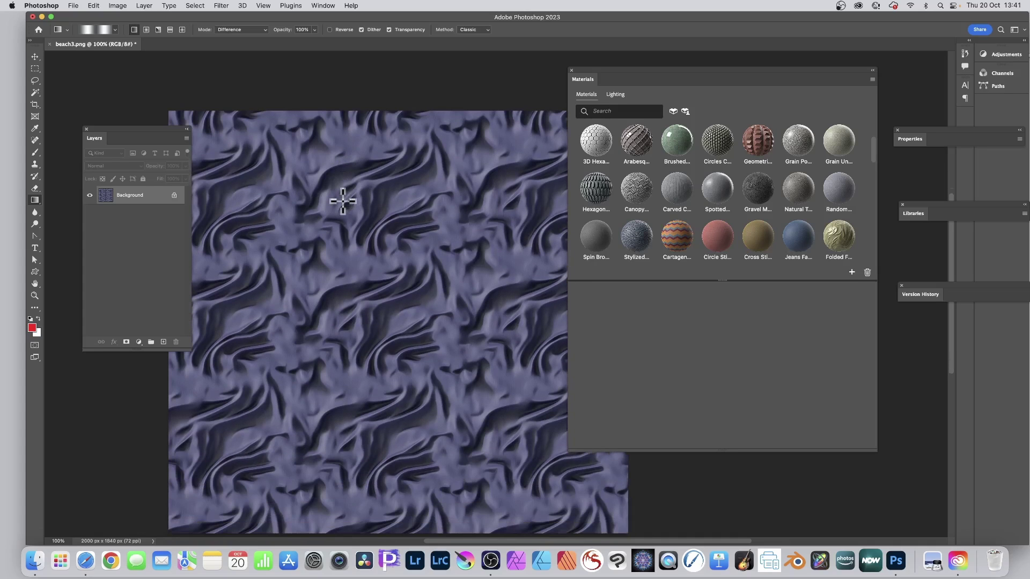
{"action": "left_click", "coordinate": [323, 5]}
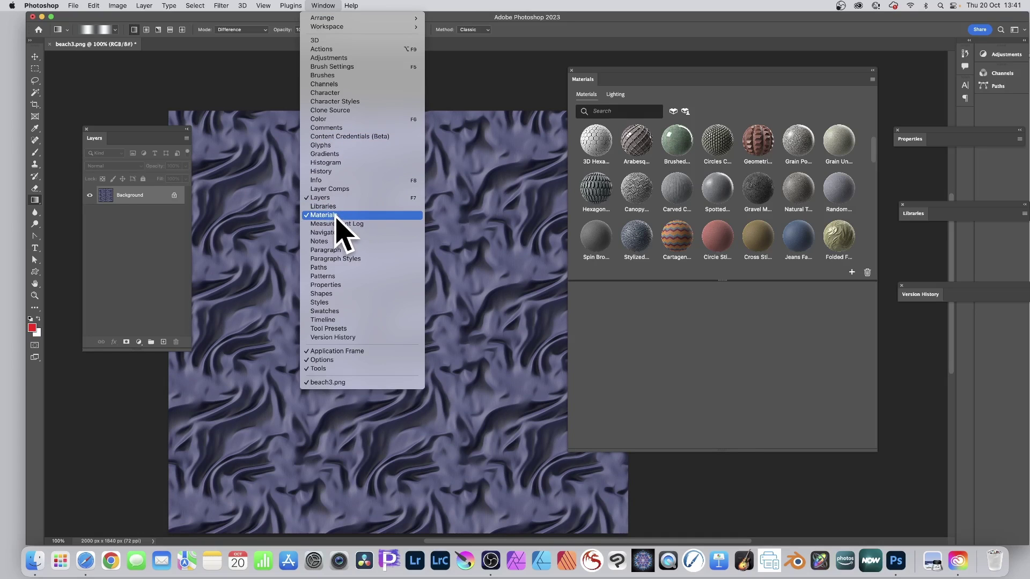
{"action": "left_click", "coordinate": [671, 70]}
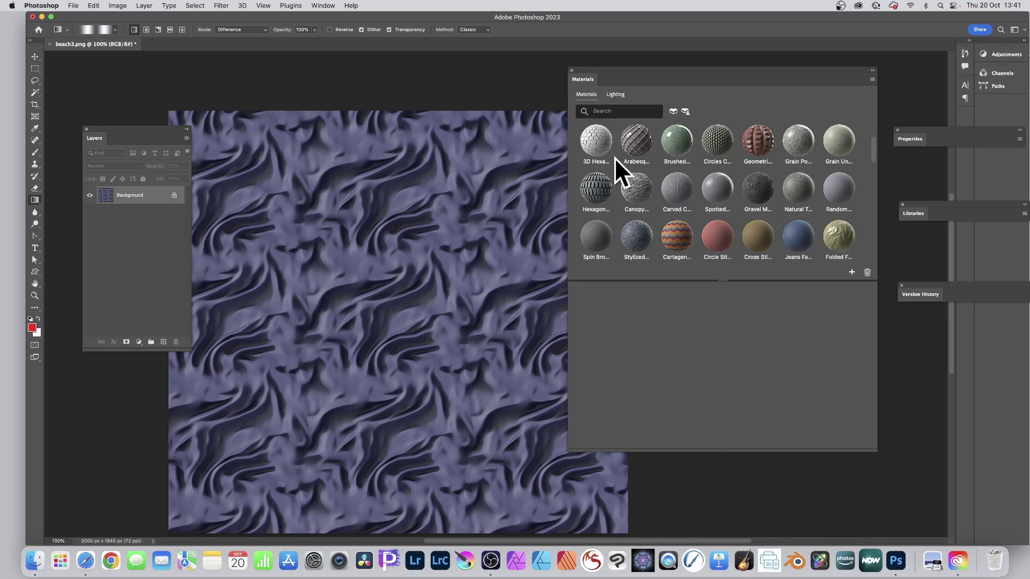
{"action": "scroll", "coordinate": [638, 169], "scroll_direction": "down", "scroll_amount": 10}
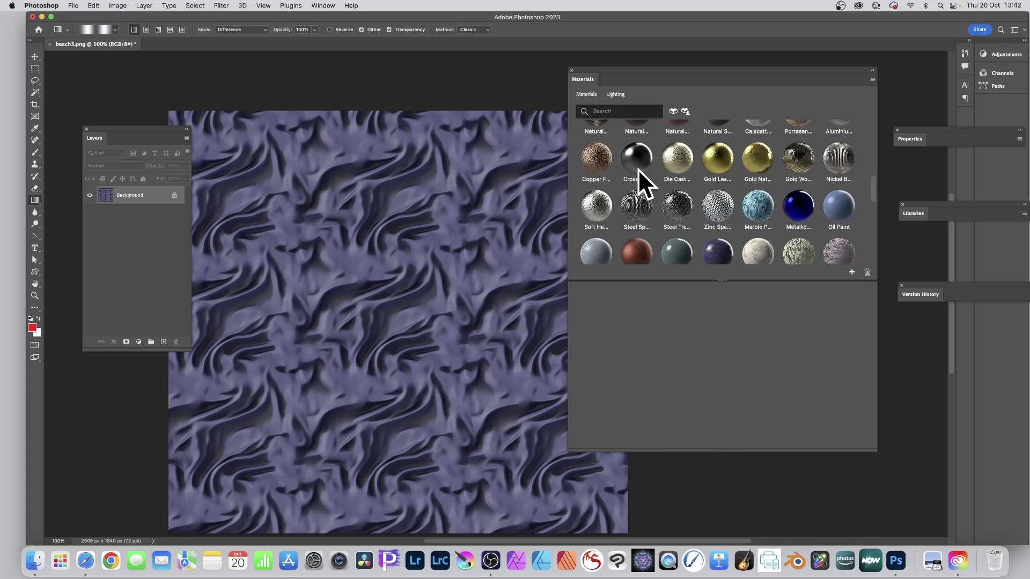
{"action": "scroll", "coordinate": [734, 190], "scroll_direction": "down", "scroll_amount": 3}
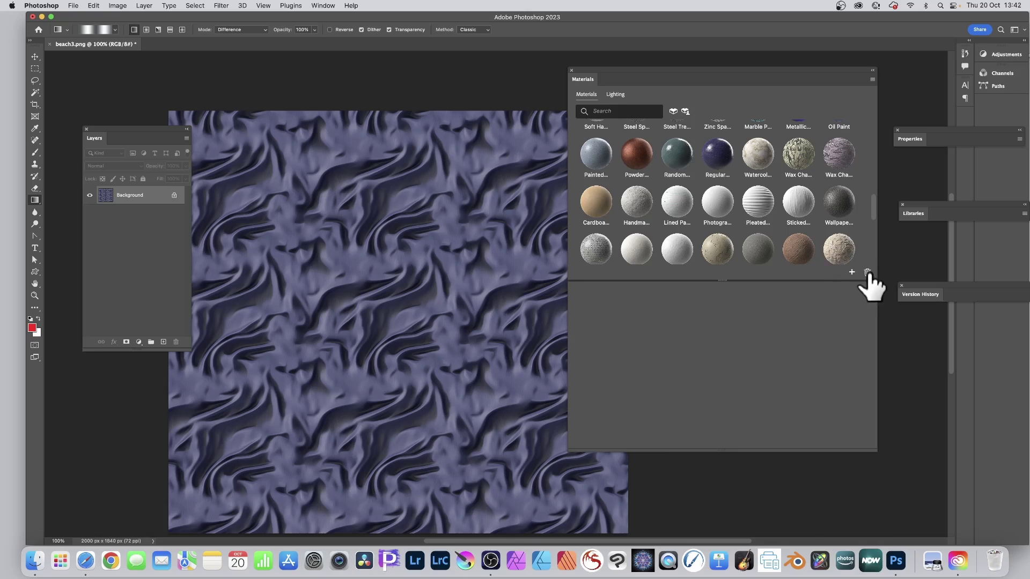
{"action": "scroll", "coordinate": [662, 205], "scroll_direction": "down", "scroll_amount": 3}
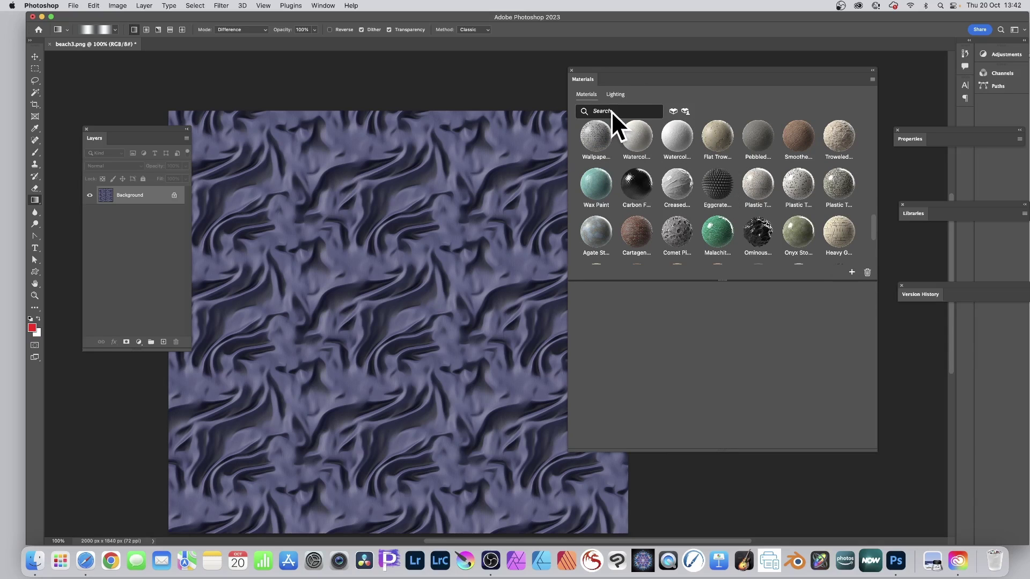
Step: Search the materials library for "gold" and clear the search
{"action": "type", "text": "gold"}
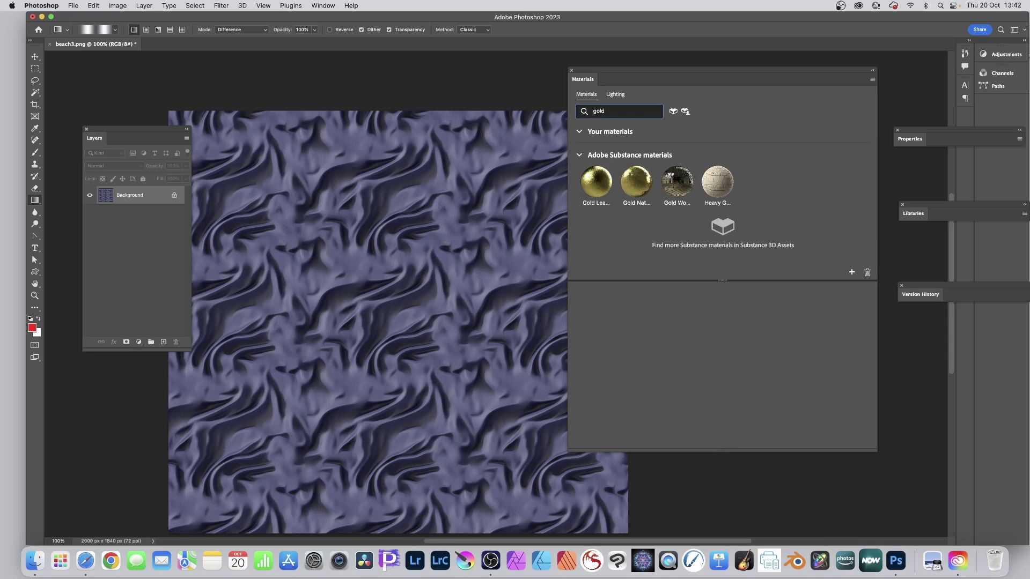
{"action": "key", "text": "BackSpace"}
{"action": "key", "text": "BackSpace"}
{"action": "key", "text": "BackSpace"}
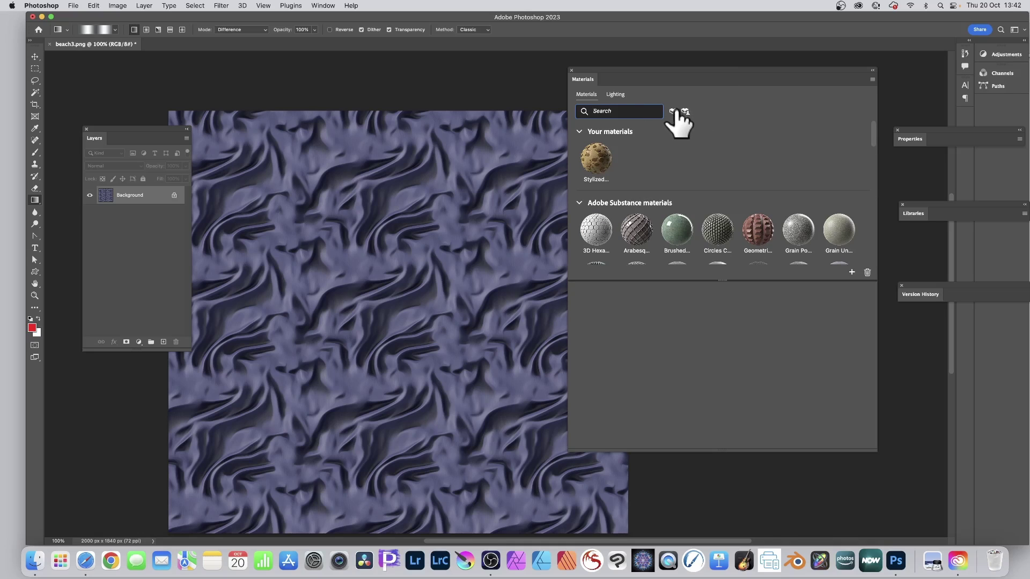
Step: Switch to Safari and browse the free assets on the Adobe Substance 3D Assets site
{"action": "left_click", "coordinate": [86, 561]}
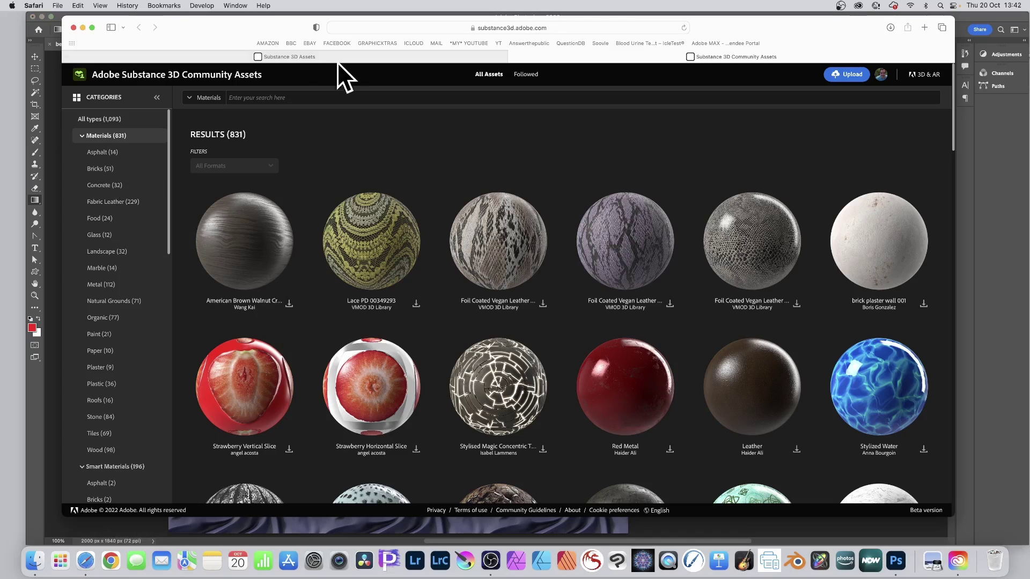
{"action": "left_click", "coordinate": [317, 56]}
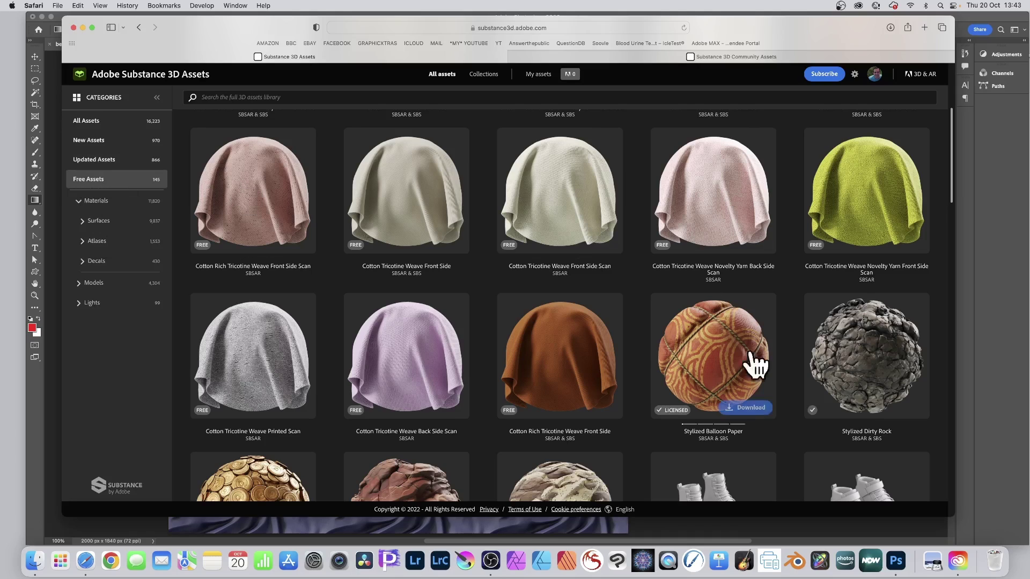
{"action": "mouse_move", "coordinate": [420, 223]}
{"action": "scroll", "coordinate": [409, 219], "scroll_direction": "down", "scroll_amount": 3}
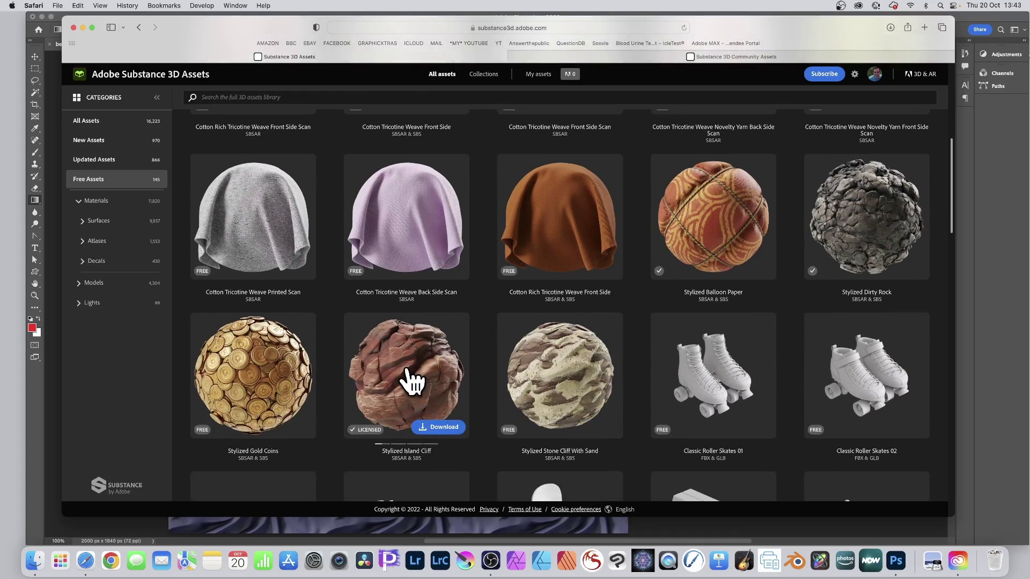
{"action": "mouse_move", "coordinate": [581, 373]}
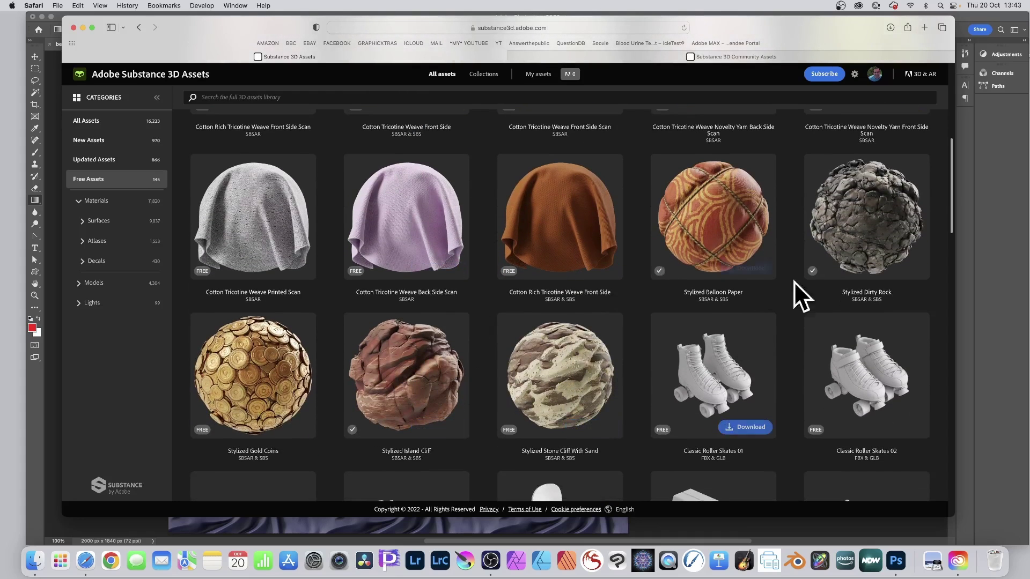
{"action": "scroll", "coordinate": [880, 400], "scroll_direction": "down", "scroll_amount": 2}
{"action": "scroll", "coordinate": [880, 338], "scroll_direction": "down", "scroll_amount": 1}
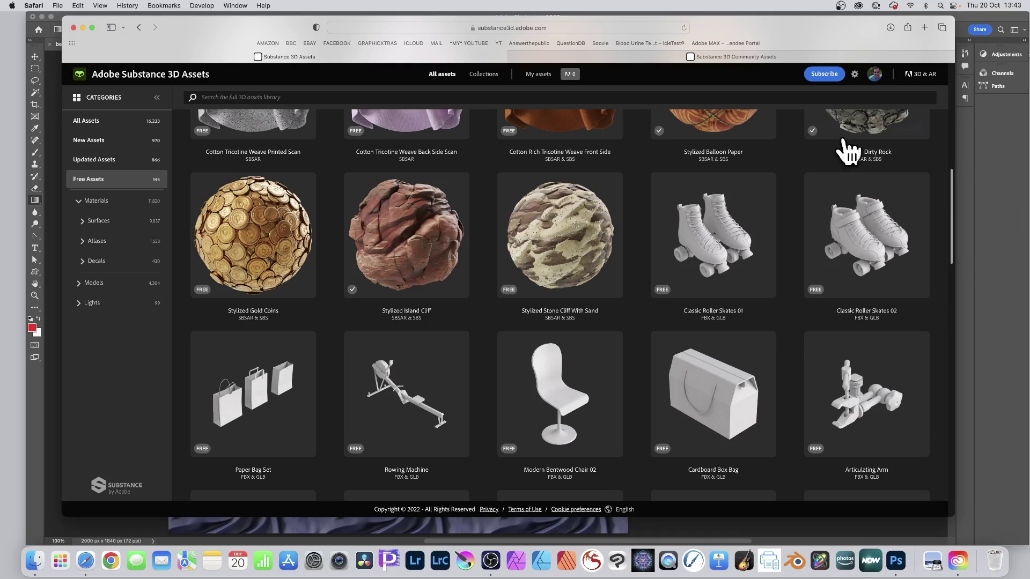
Step: Browse the materials on the Adobe Substance 3D Community Assets site
{"action": "left_click", "coordinate": [647, 56]}
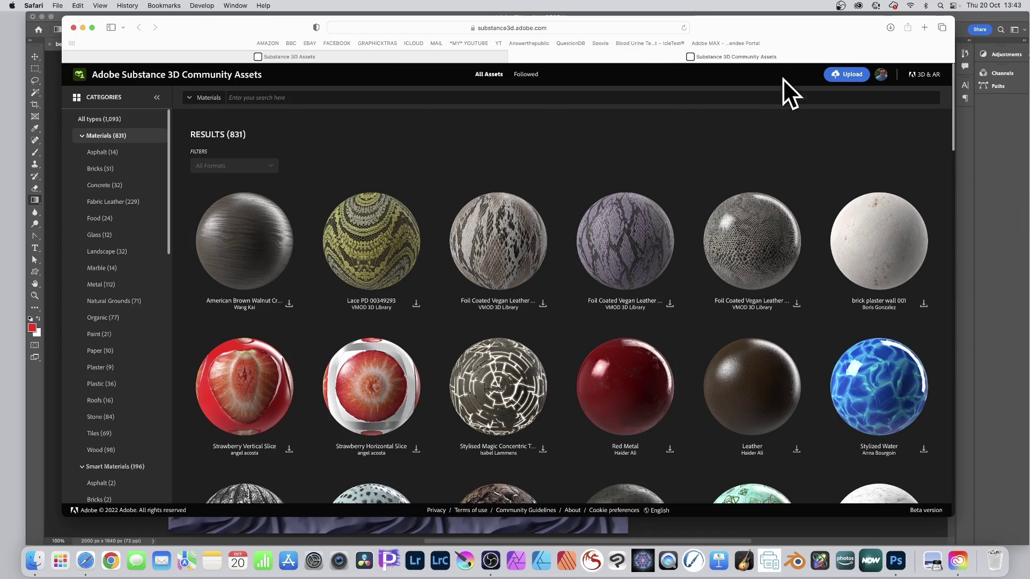
{"action": "scroll", "coordinate": [709, 195], "scroll_direction": "down", "scroll_amount": 6}
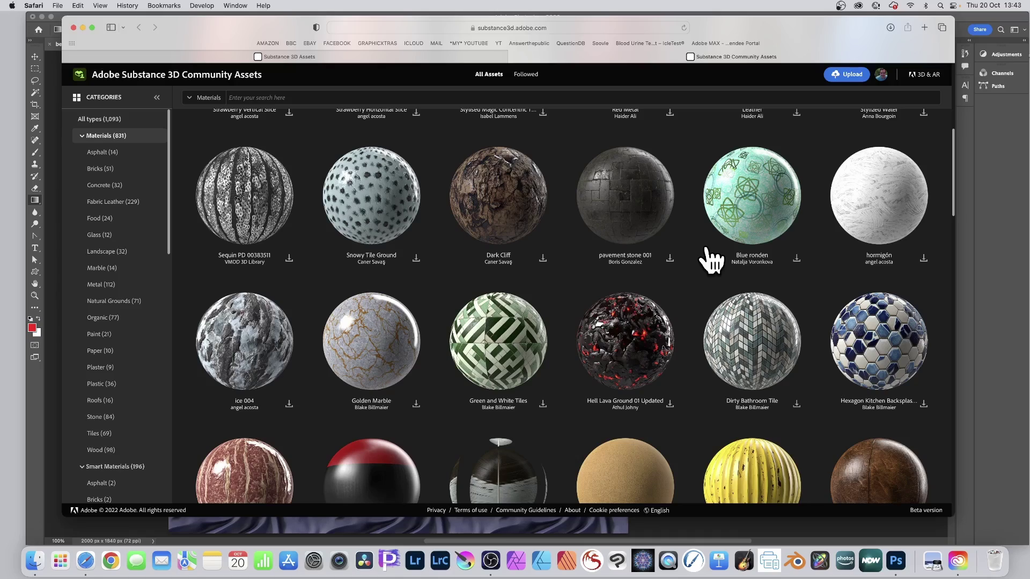
{"action": "scroll", "coordinate": [733, 321], "scroll_direction": "down", "scroll_amount": 10}
{"action": "scroll", "coordinate": [734, 322], "scroll_direction": "up", "scroll_amount": 4}
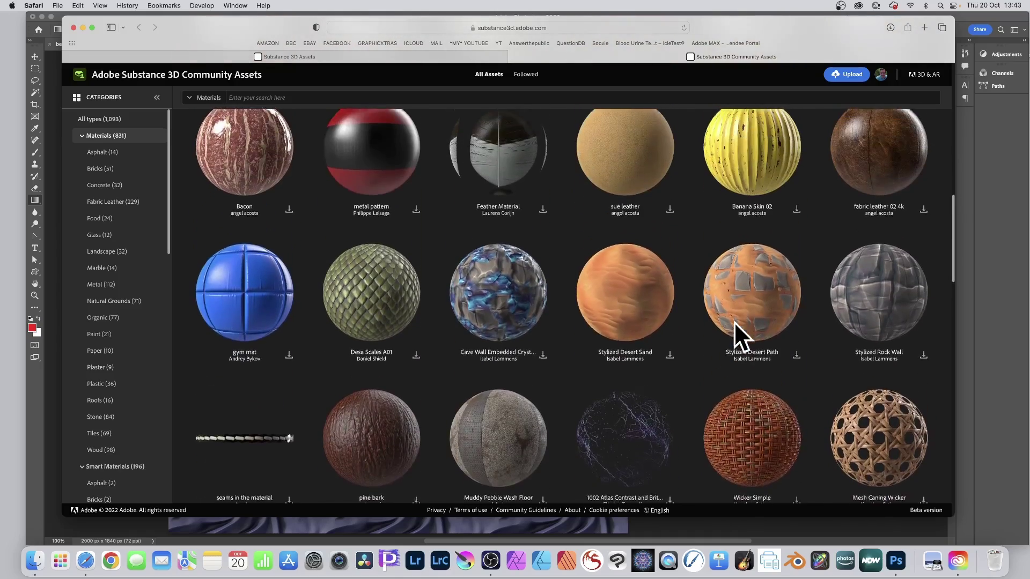
{"action": "scroll", "coordinate": [571, 316], "scroll_direction": "down", "scroll_amount": 1}
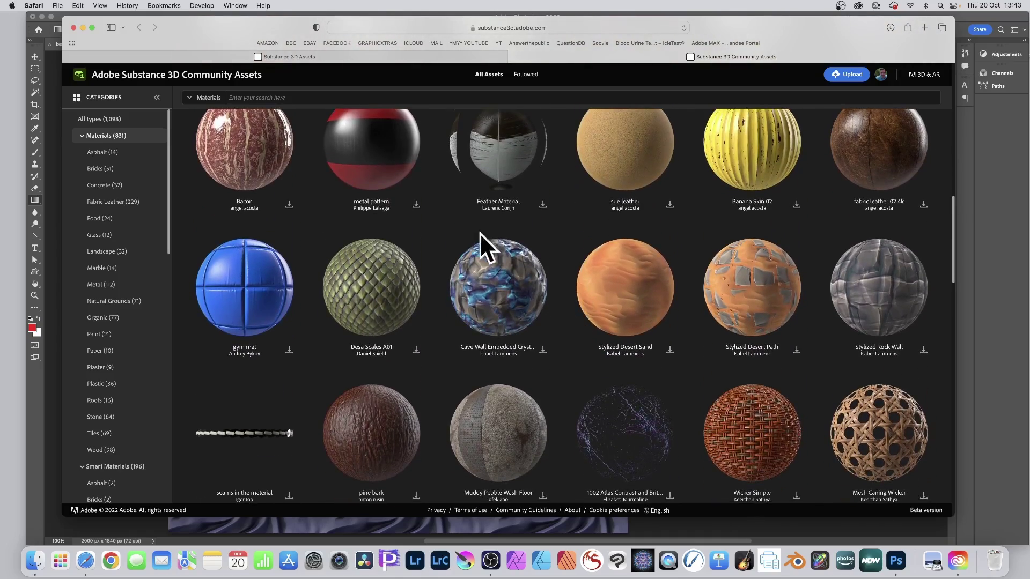
{"action": "scroll", "coordinate": [404, 244], "scroll_direction": "down", "scroll_amount": 1}
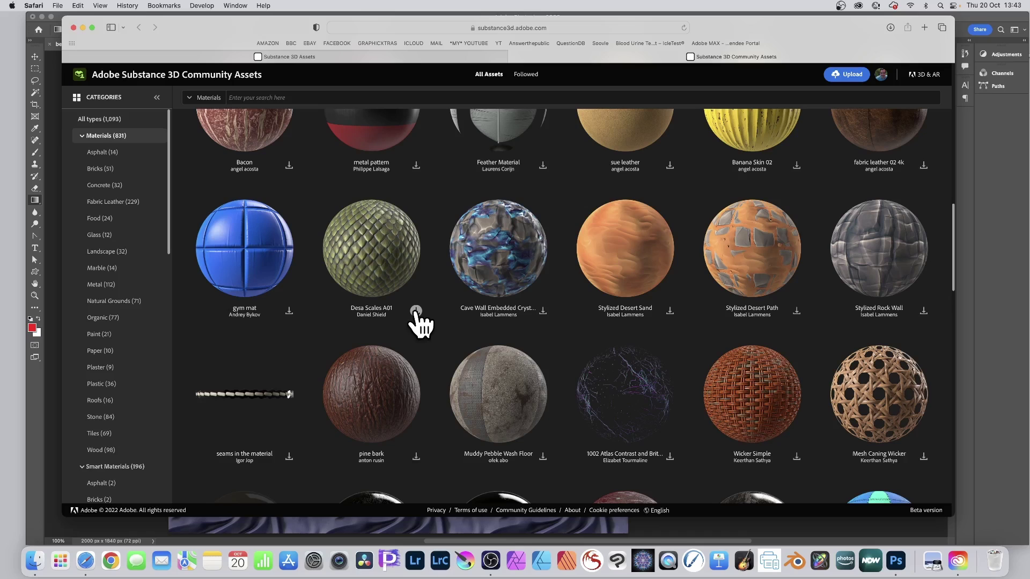
Step: Check the browser's list of downloaded files and return to Photoshop
{"action": "left_click", "coordinate": [890, 26]}
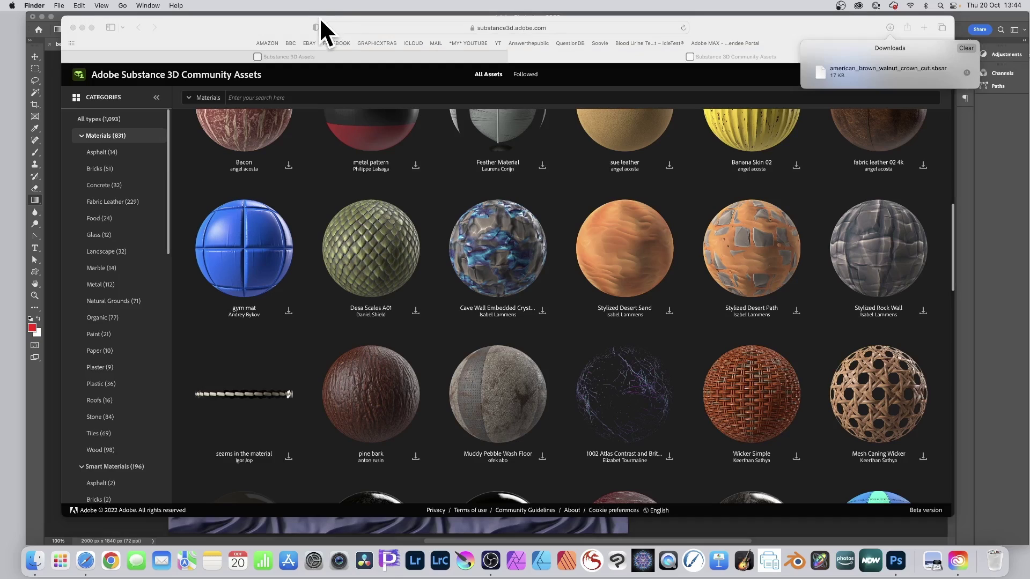
{"action": "left_click_drag", "start_coordinate": [320, 19], "coordinate": [455, 46]}
{"action": "left_click", "coordinate": [432, 19]}
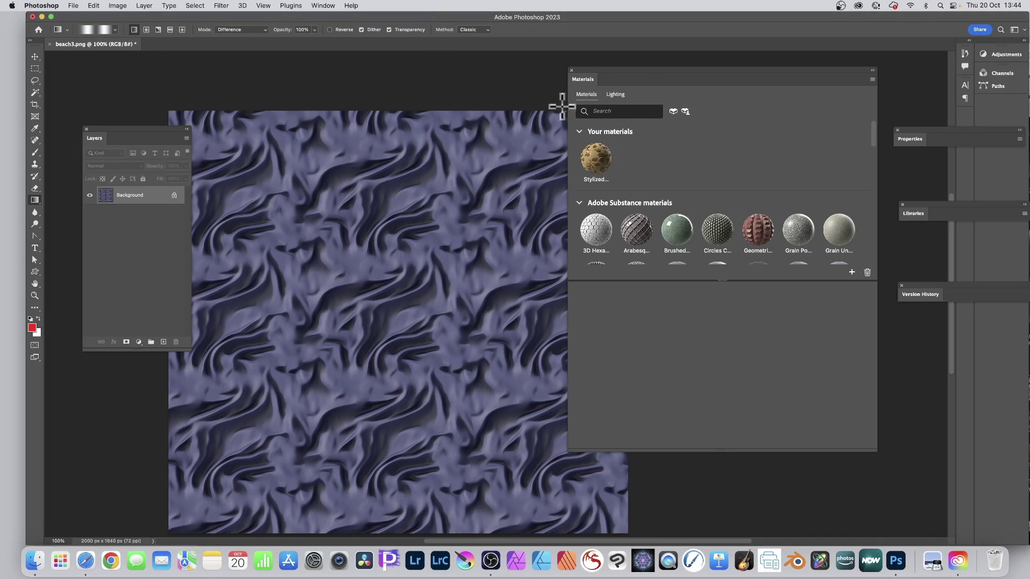
Step: View the material files available for import in the Downloads folder, cancel the import, and look over the custom and built-in materials
{"action": "left_click", "coordinate": [851, 273]}
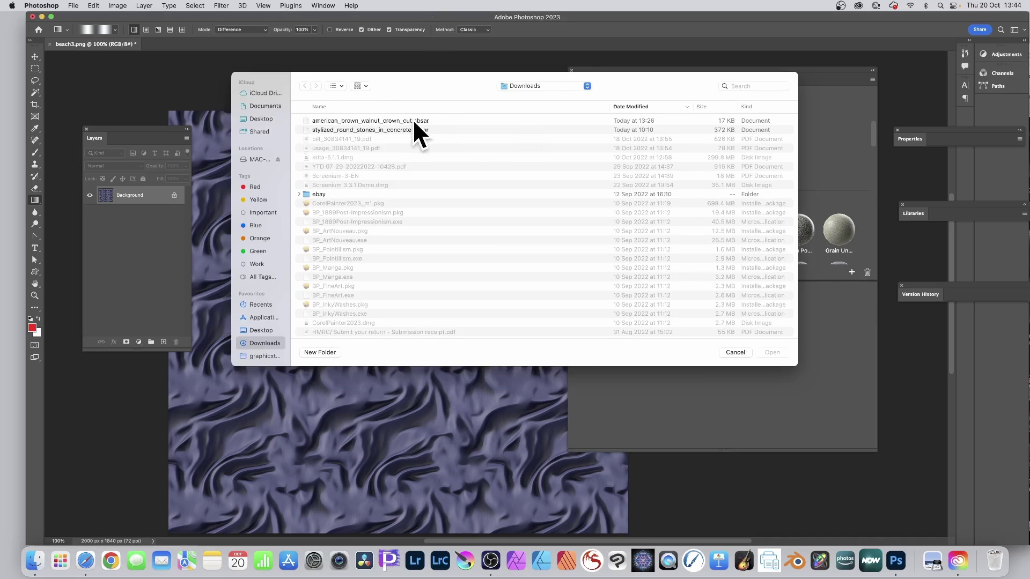
{"action": "left_click", "coordinate": [739, 352]}
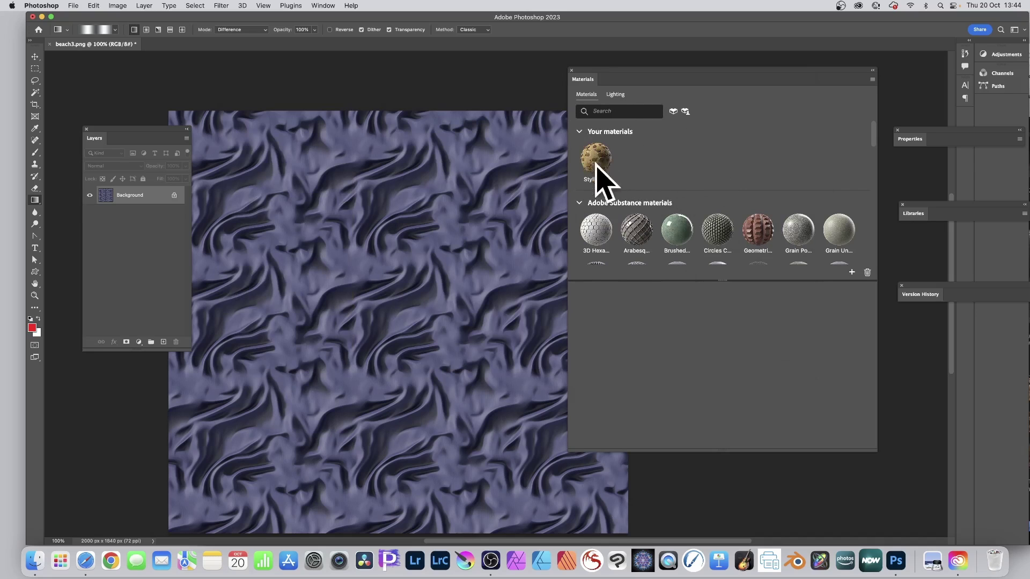
{"action": "scroll", "coordinate": [649, 230], "scroll_direction": "down", "scroll_amount": 3}
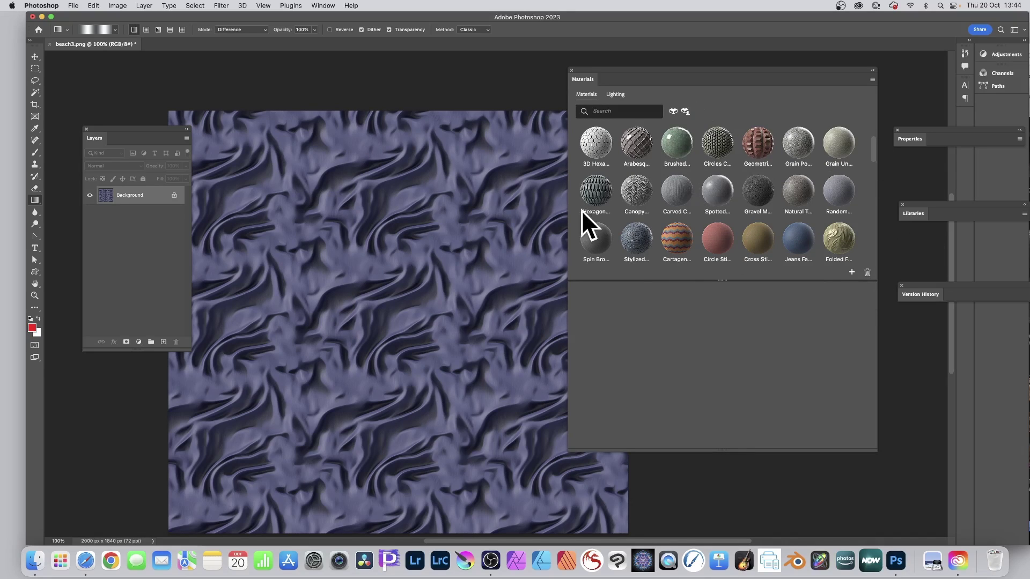
{"action": "scroll", "coordinate": [635, 141], "scroll_direction": "up", "scroll_amount": 3}
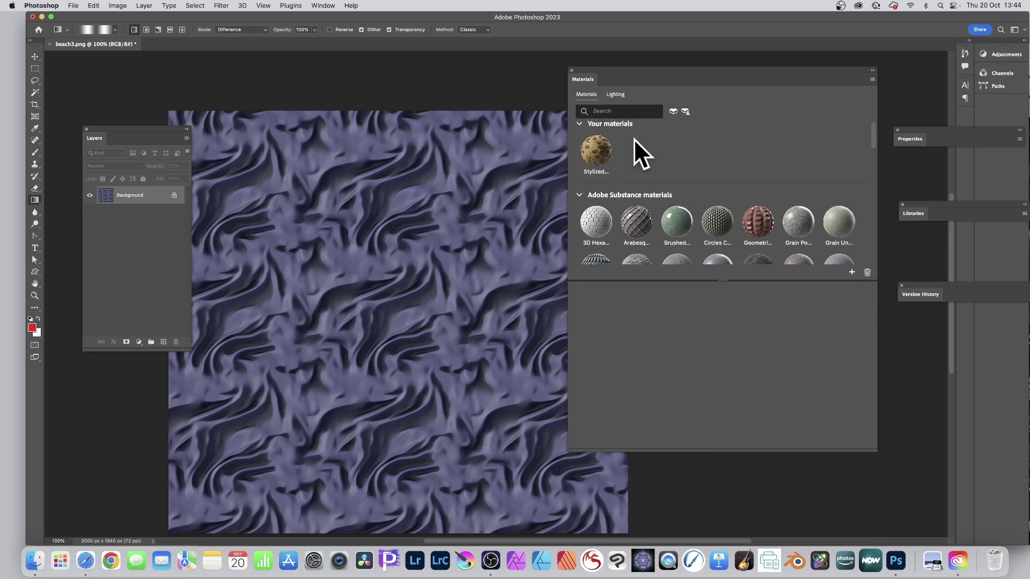
Step: Apply the Sand Step Dunes Substance material to the beach3.png image
{"action": "scroll", "coordinate": [682, 195], "scroll_direction": "down", "scroll_amount": 4}
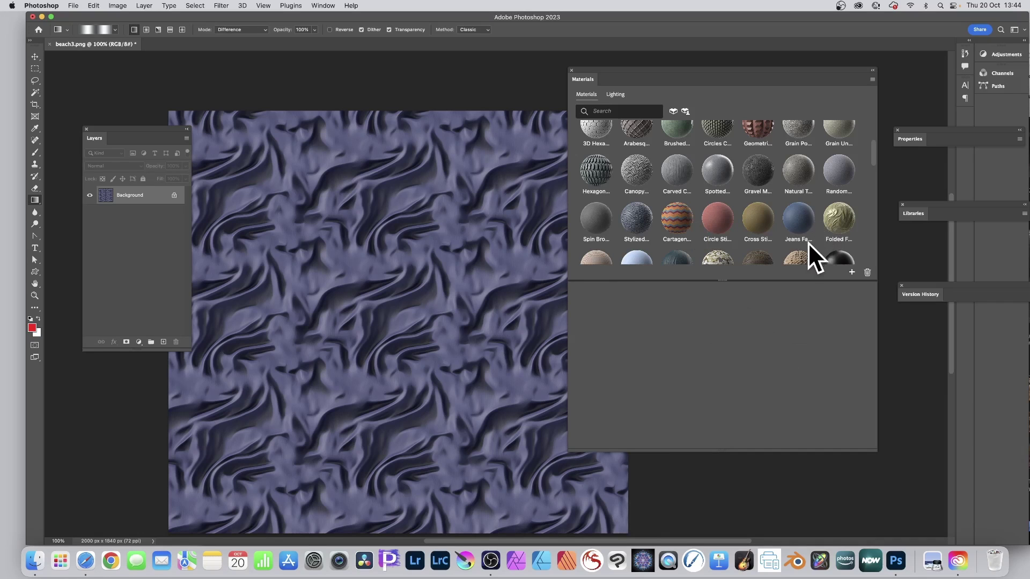
{"action": "scroll", "coordinate": [808, 243], "scroll_direction": "down", "scroll_amount": 3}
{"action": "left_click", "coordinate": [806, 226]}
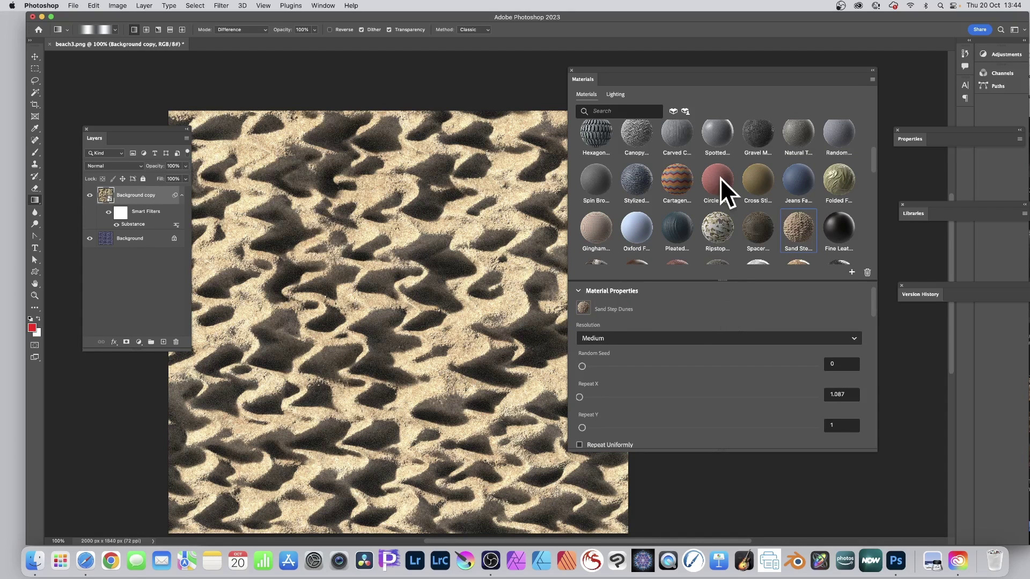
{"action": "scroll", "coordinate": [697, 155], "scroll_direction": "down", "scroll_amount": 5}
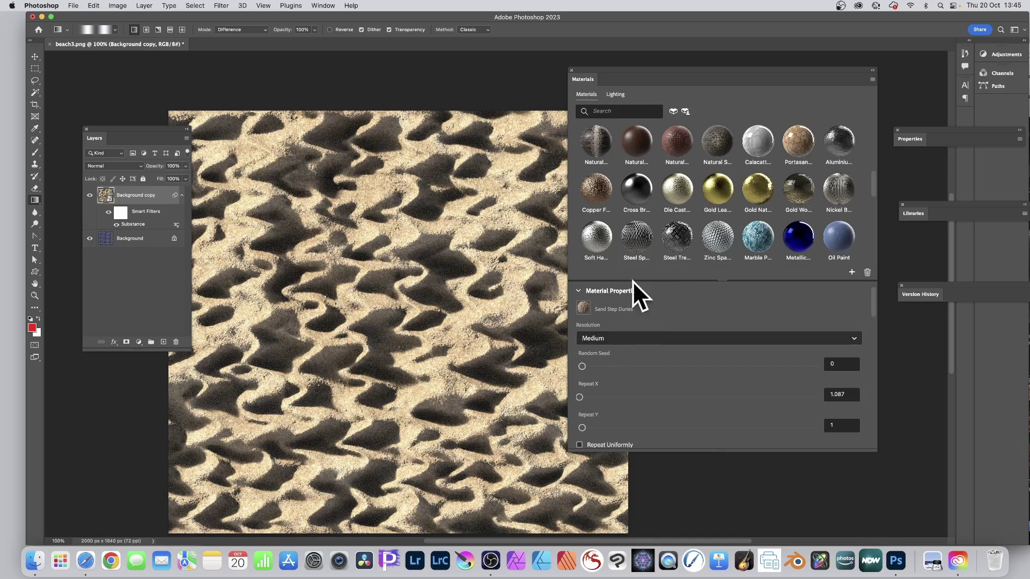
Step: Try the High resolution for the Sand Step Dunes material and set it back to Medium
{"action": "left_click", "coordinate": [603, 332]}
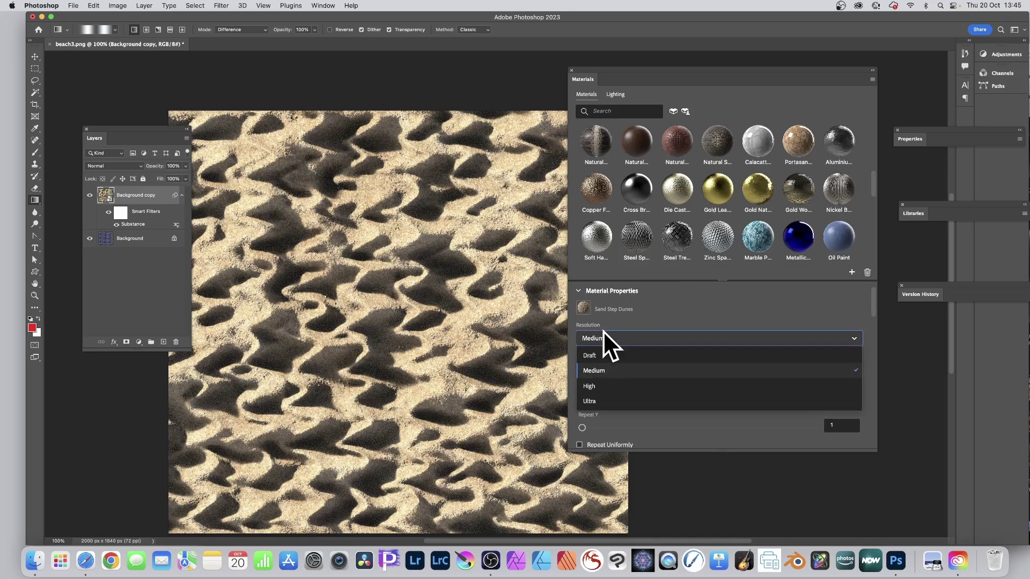
{"action": "left_click", "coordinate": [598, 386]}
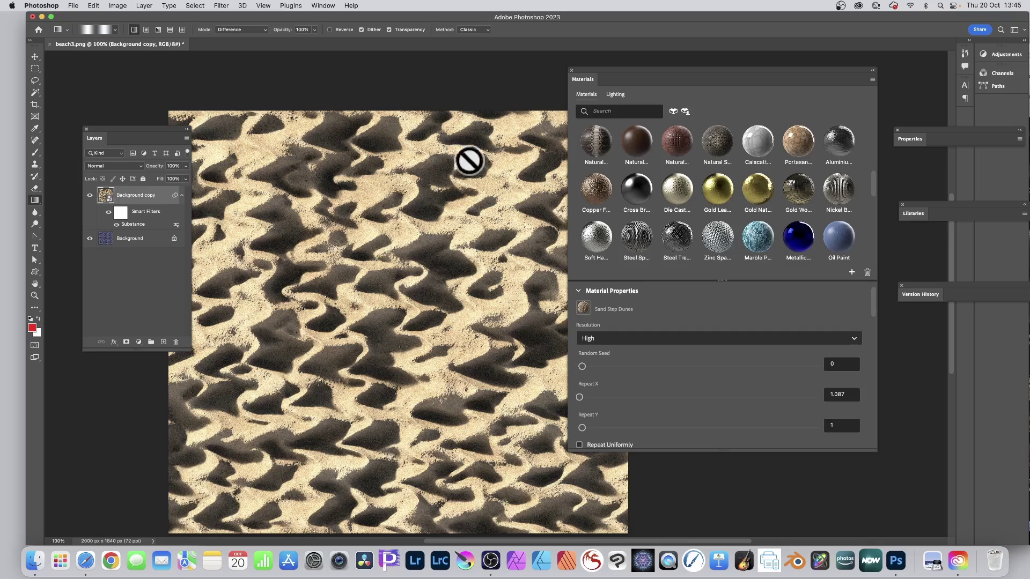
{"action": "left_click", "coordinate": [609, 343]}
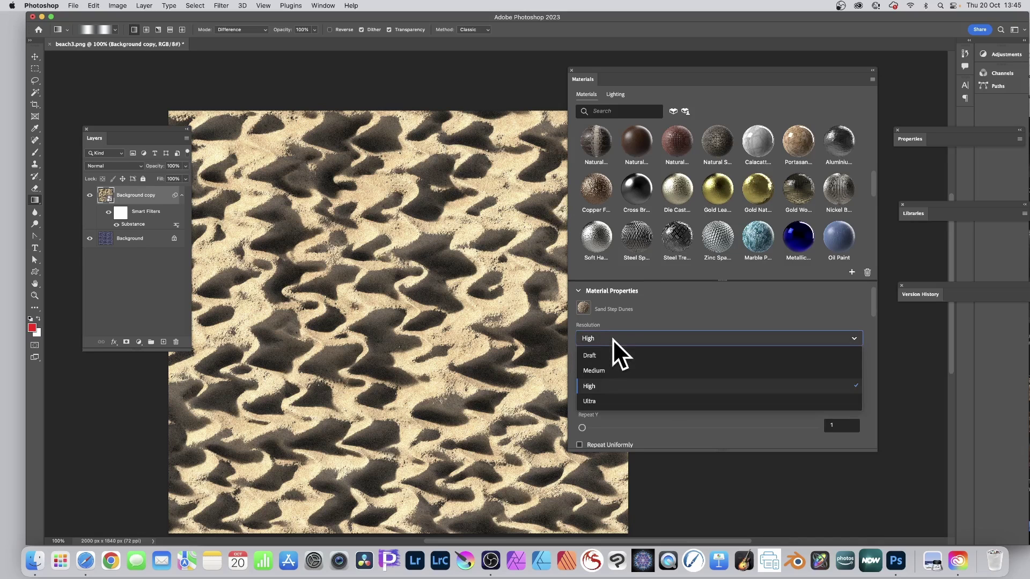
{"action": "left_click", "coordinate": [604, 370]}
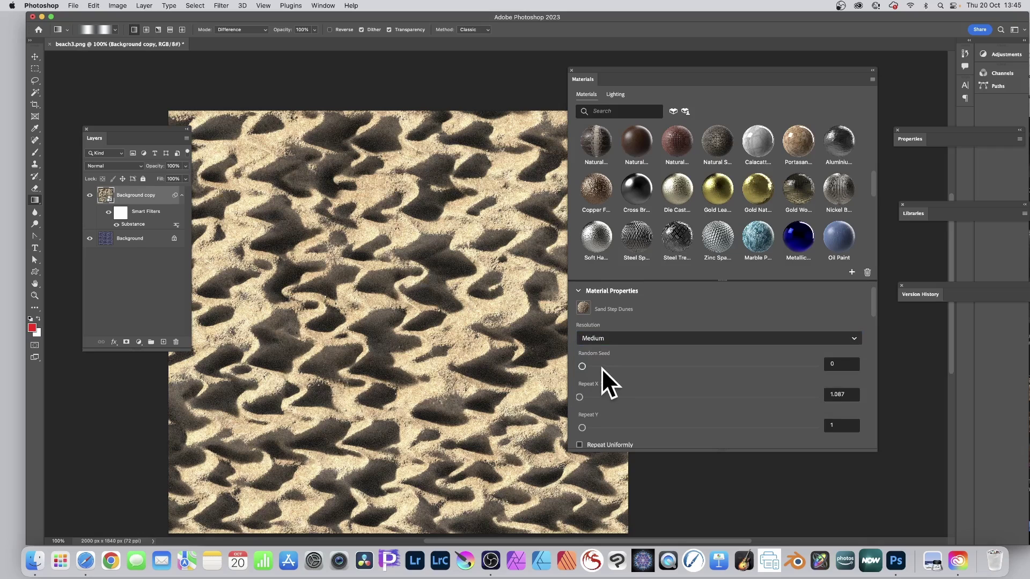
Step: Set the Sand Step Dunes material's Random Seed to 381842 and its Repeat X to 7.8
{"action": "left_click", "coordinate": [637, 365]}
{"action": "left_click", "coordinate": [671, 366]}
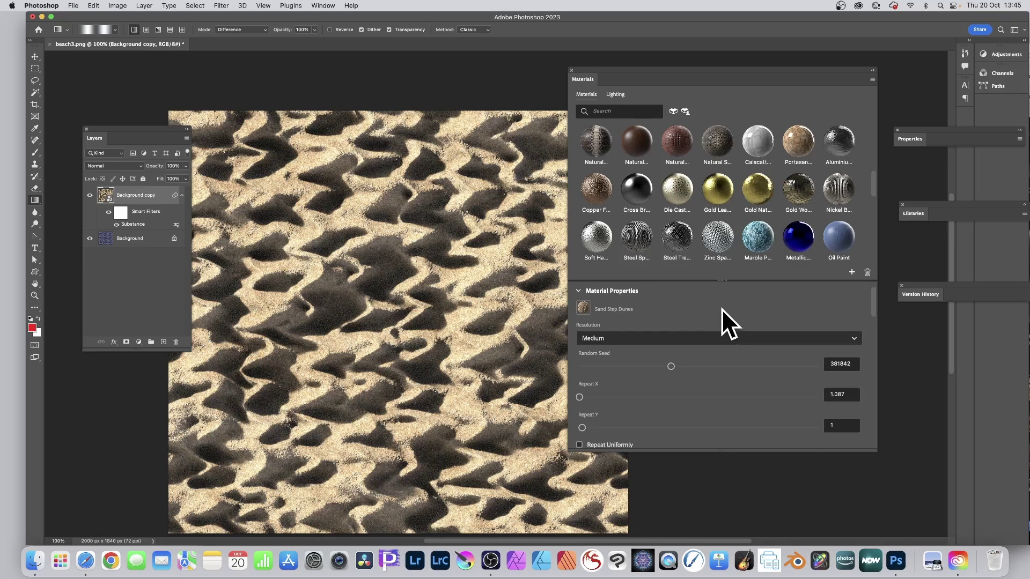
{"action": "scroll", "coordinate": [699, 352], "scroll_direction": "down", "scroll_amount": 2}
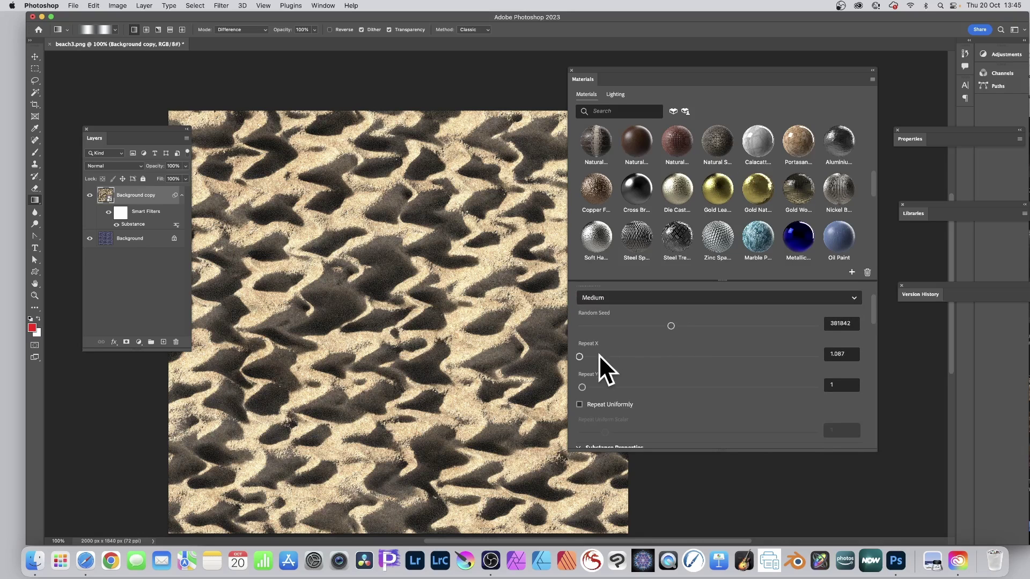
{"action": "left_click_drag", "start_coordinate": [587, 356], "coordinate": [665, 357]}
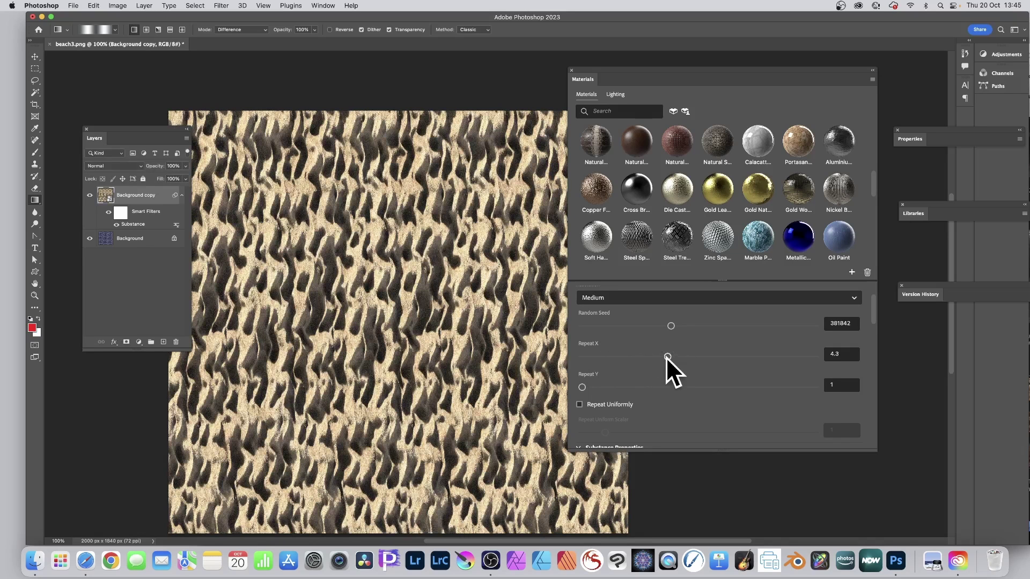
{"action": "left_click_drag", "start_coordinate": [665, 357], "coordinate": [751, 355]}
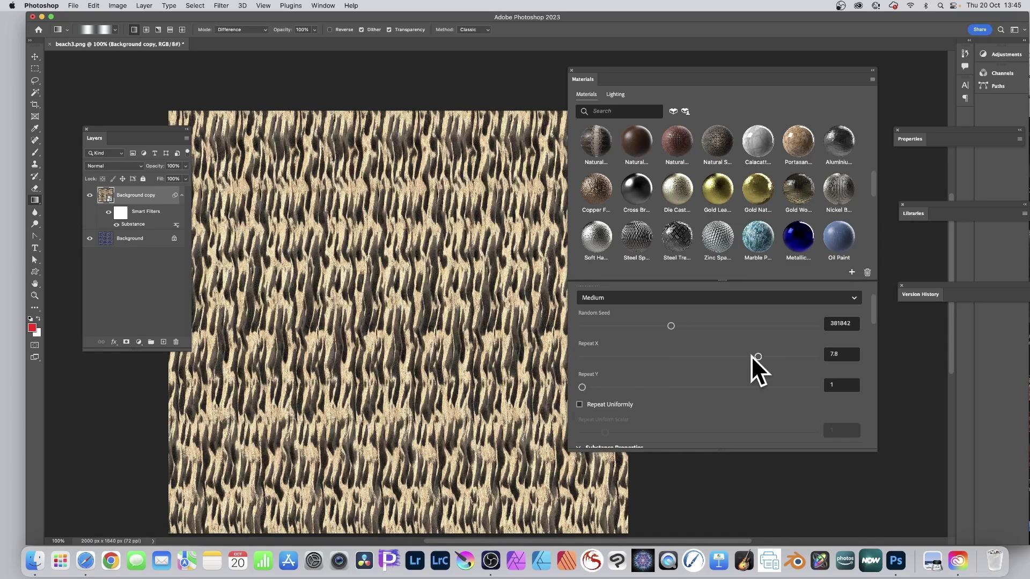
Step: Try Repeat Y at 7.1, return Repeat X and Repeat Y to 1, and switch Repeat Uniformly on and back off
{"action": "left_click_drag", "start_coordinate": [757, 356], "coordinate": [741, 393]}
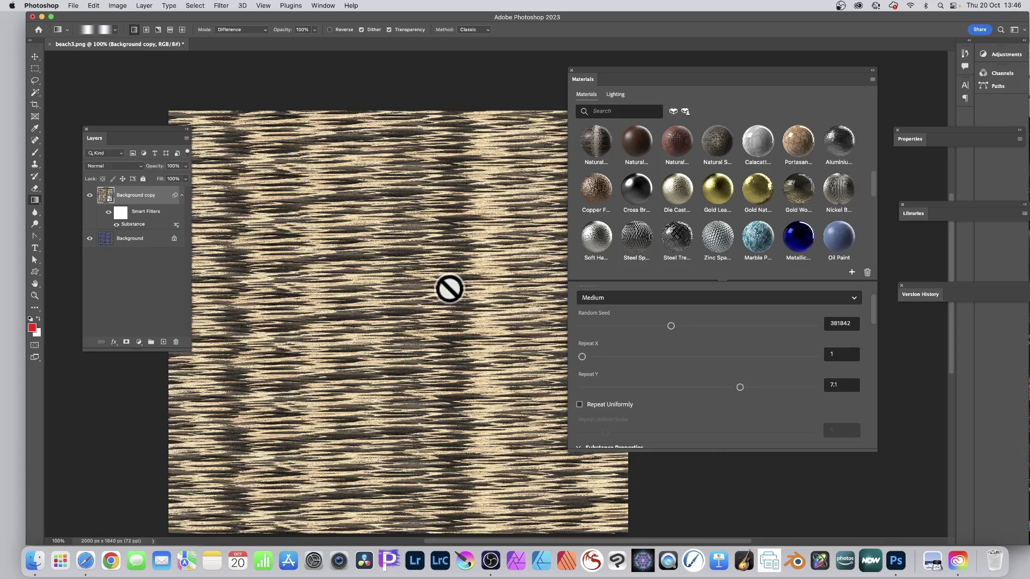
{"action": "left_click_drag", "start_coordinate": [738, 386], "coordinate": [577, 404]}
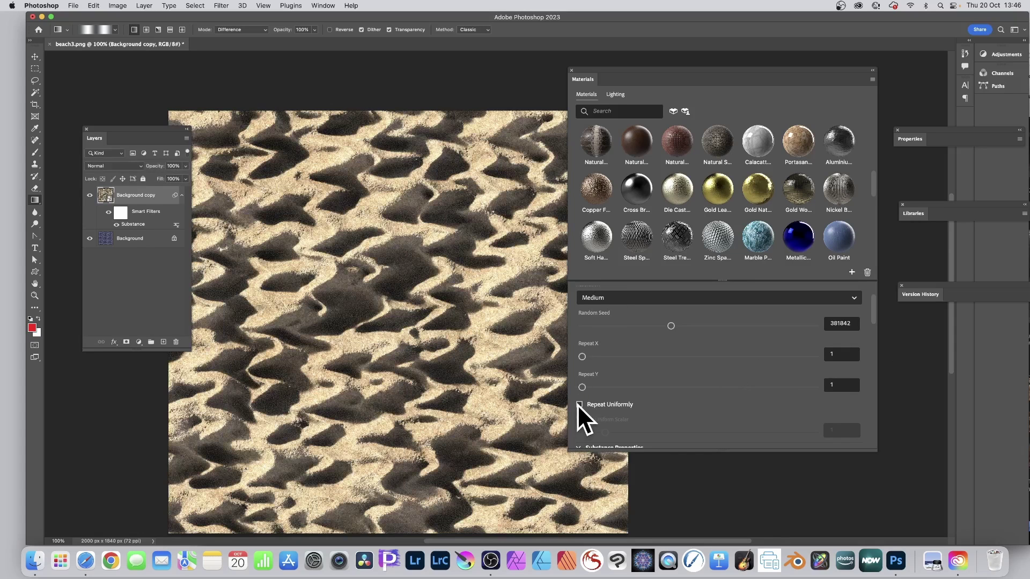
{"action": "left_click", "coordinate": [579, 404]}
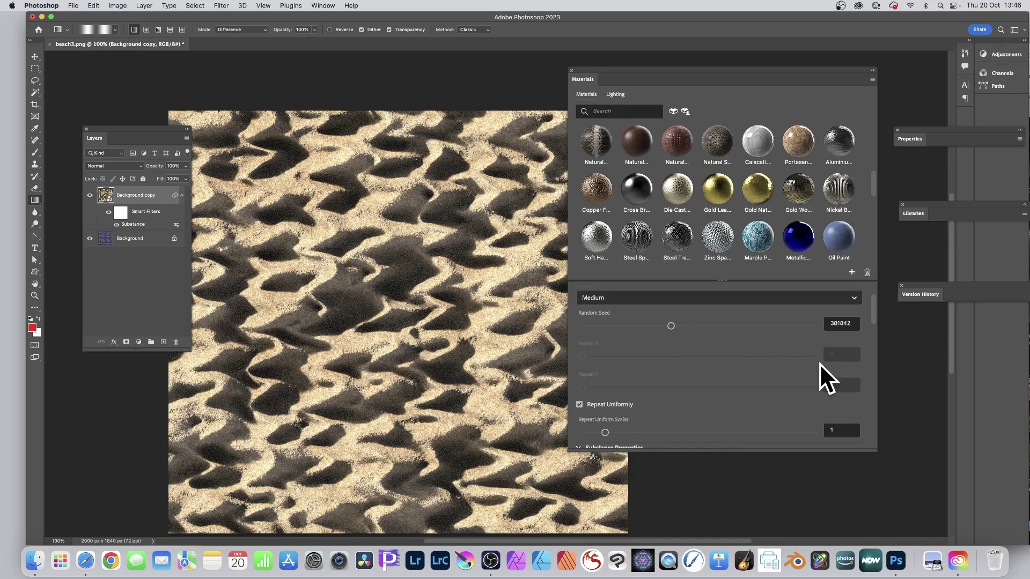
{"action": "left_click", "coordinate": [579, 404]}
Step: Try the Rippled Grey Sand and Dark Grey Sand presets in the Substance Properties, and settle on the Pink Sand preset
{"action": "scroll", "coordinate": [669, 394], "scroll_direction": "down", "scroll_amount": 5}
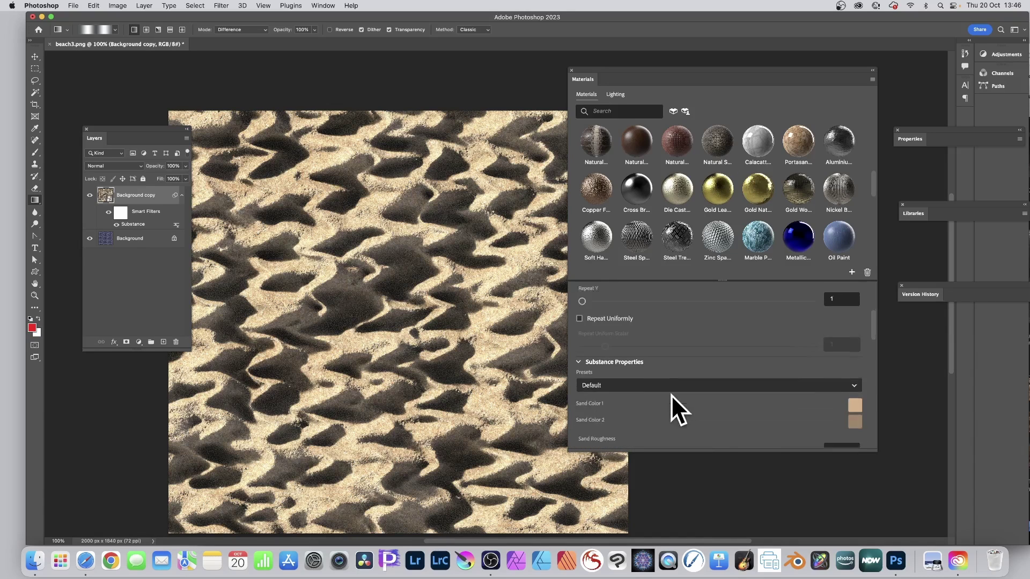
{"action": "scroll", "coordinate": [675, 351], "scroll_direction": "down", "scroll_amount": 2}
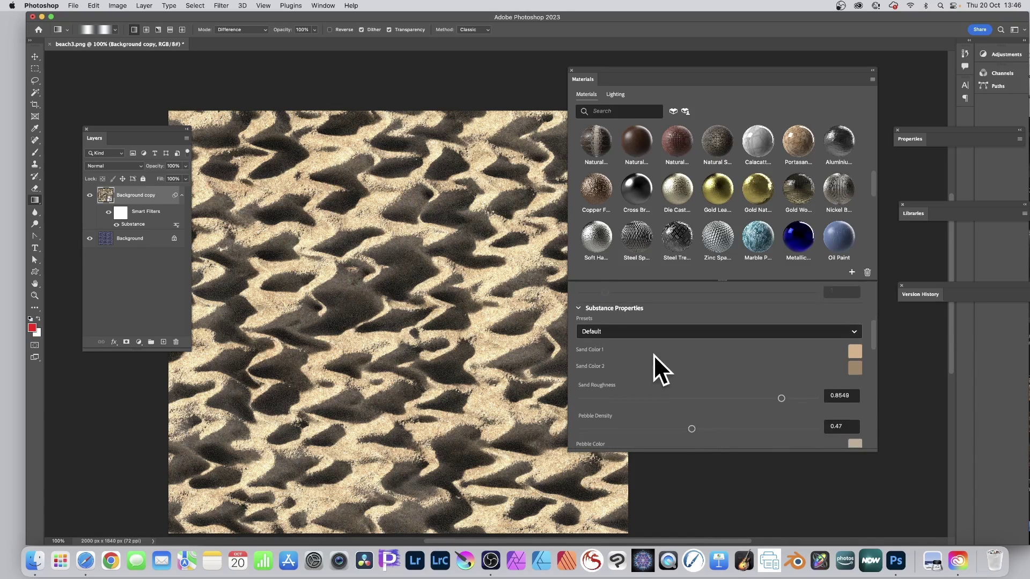
{"action": "left_click", "coordinate": [610, 333]}
{"action": "left_click", "coordinate": [611, 363]}
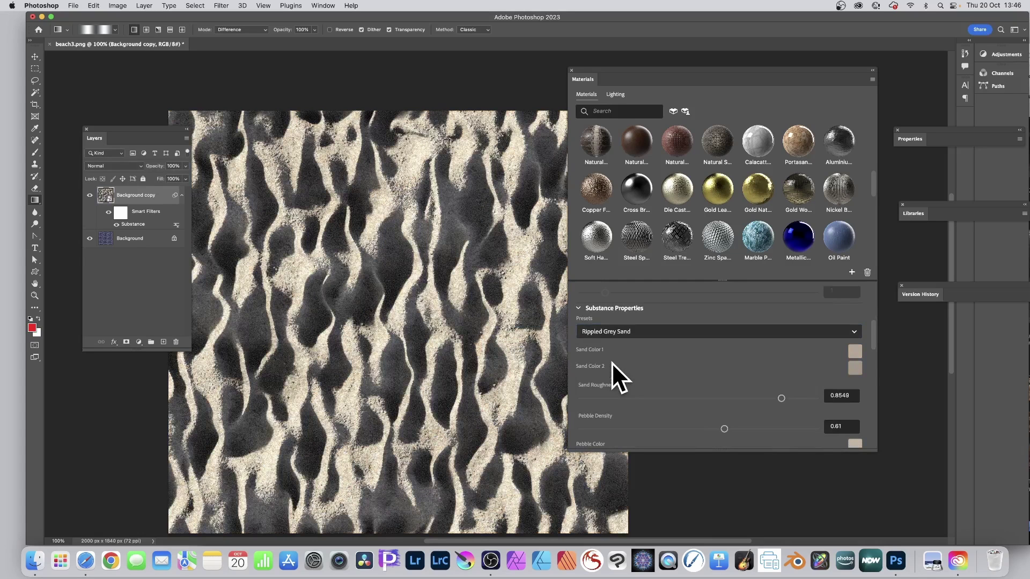
{"action": "left_click", "coordinate": [608, 330]}
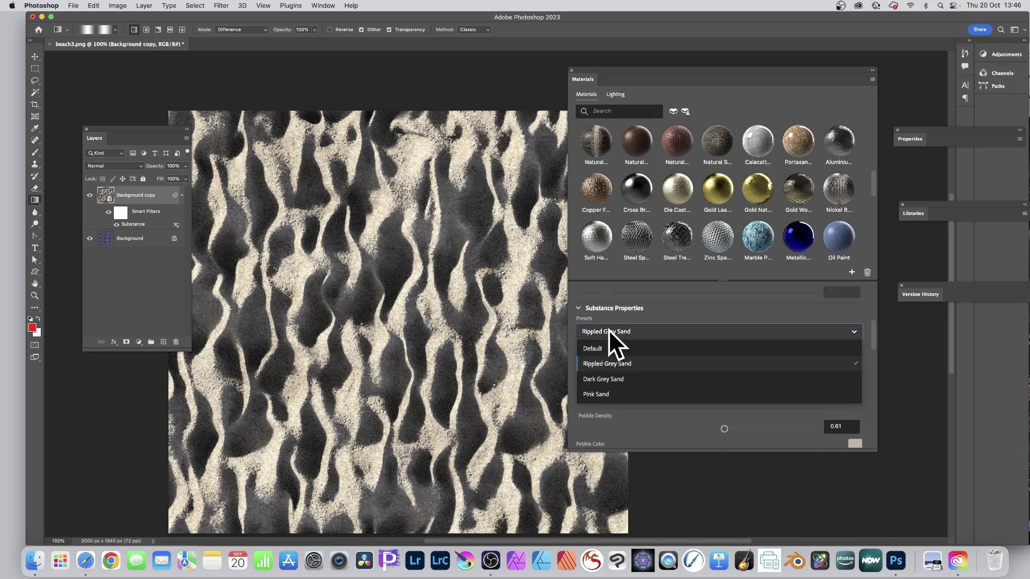
{"action": "left_click", "coordinate": [600, 379]}
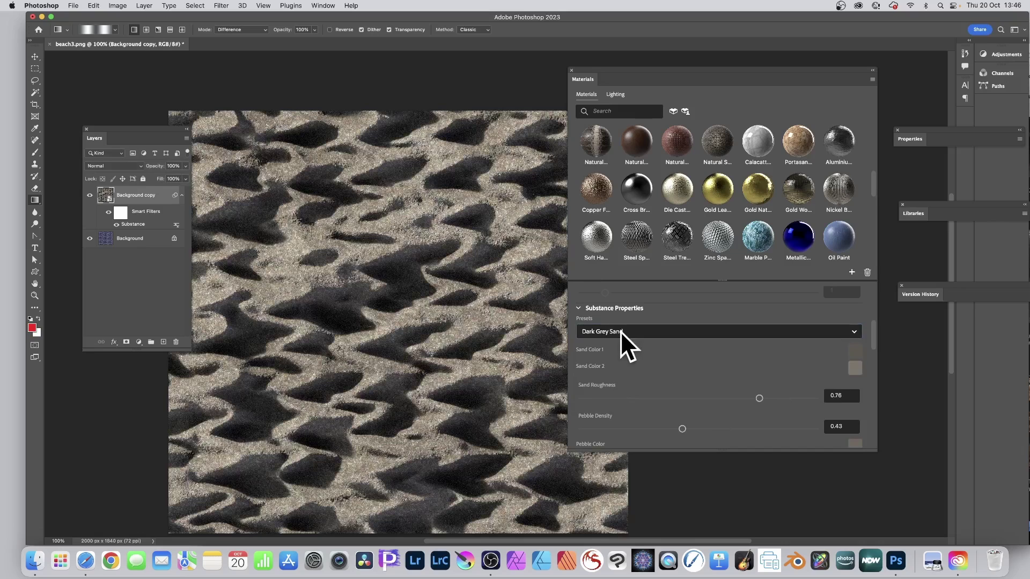
{"action": "left_click", "coordinate": [620, 331]}
{"action": "left_click", "coordinate": [597, 393]}
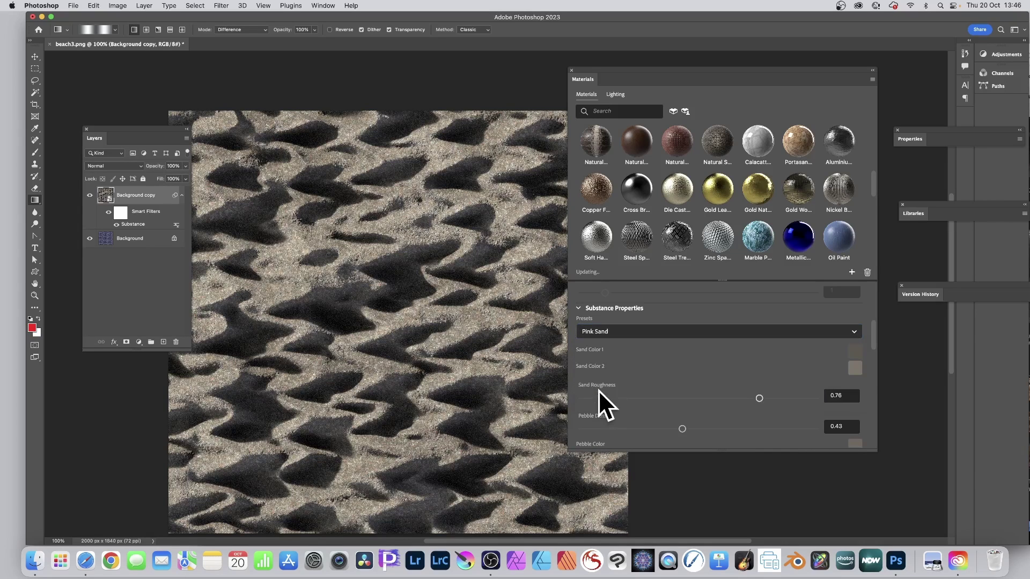
{"action": "left_click", "coordinate": [629, 329]}
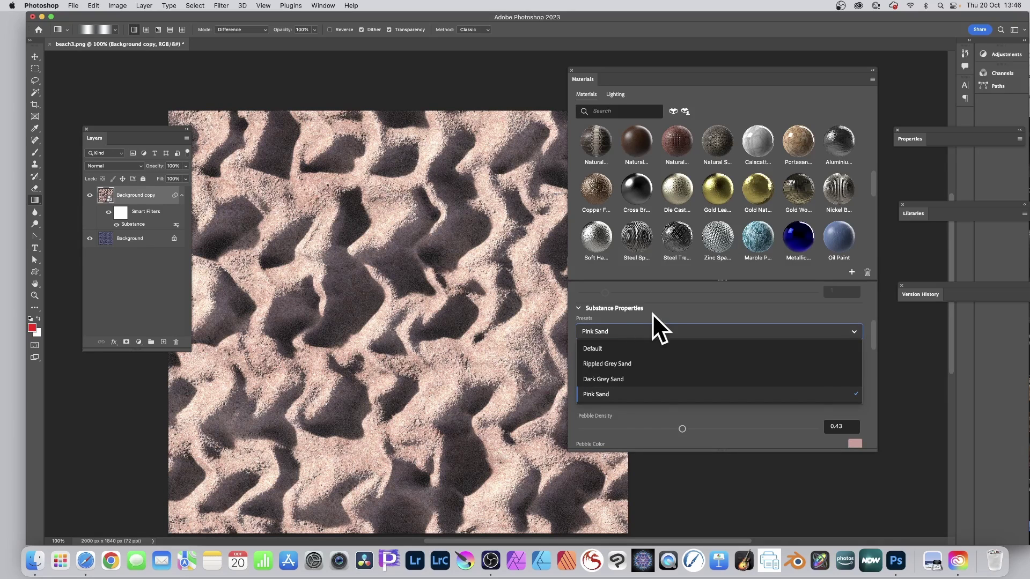
{"action": "left_click", "coordinate": [701, 327]}
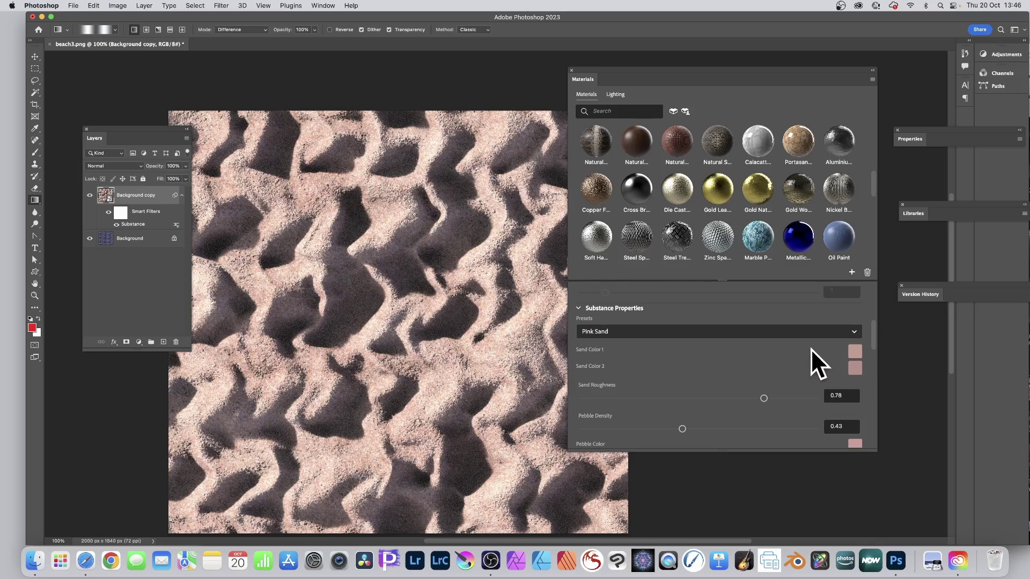
Step: Change the material's Sand Color 1 to a bright red
{"action": "left_click", "coordinate": [855, 352]}
{"action": "left_click_drag", "start_coordinate": [491, 252], "coordinate": [535, 208]}
{"action": "left_click", "coordinate": [595, 209]}
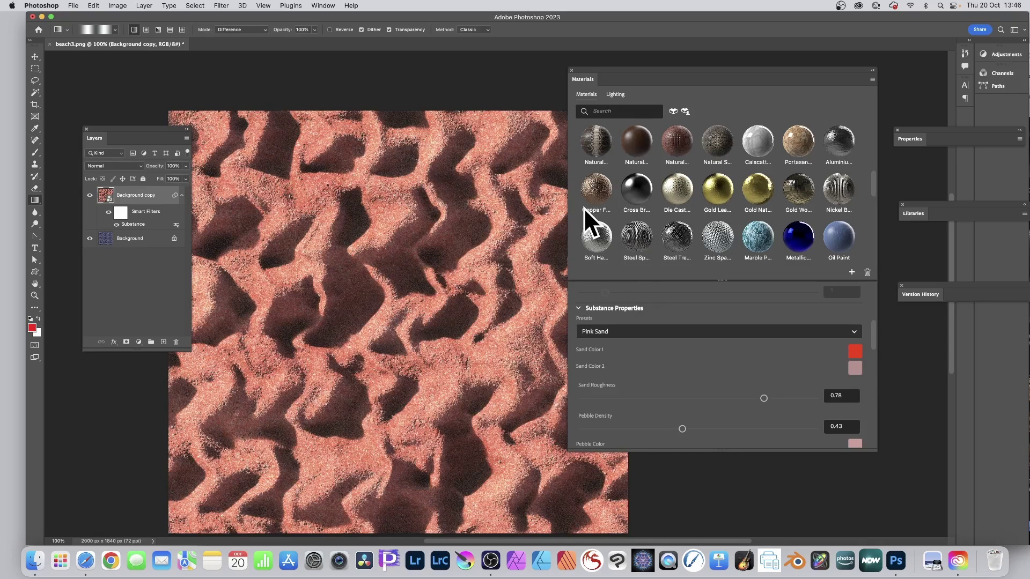
Step: Set the Sand Roughness to 0.07, and try a Pebble Density of 0.87 before lowering it to 0.1
{"action": "scroll", "coordinate": [660, 353], "scroll_direction": "down", "scroll_amount": 2}
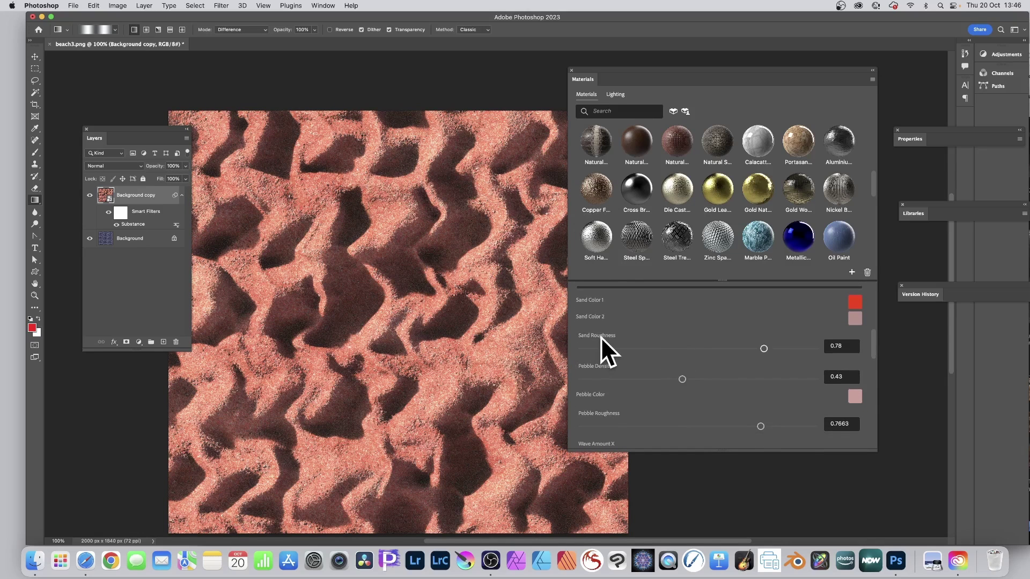
{"action": "left_click", "coordinate": [806, 349]}
{"action": "left_click_drag", "start_coordinate": [806, 349], "coordinate": [598, 351]}
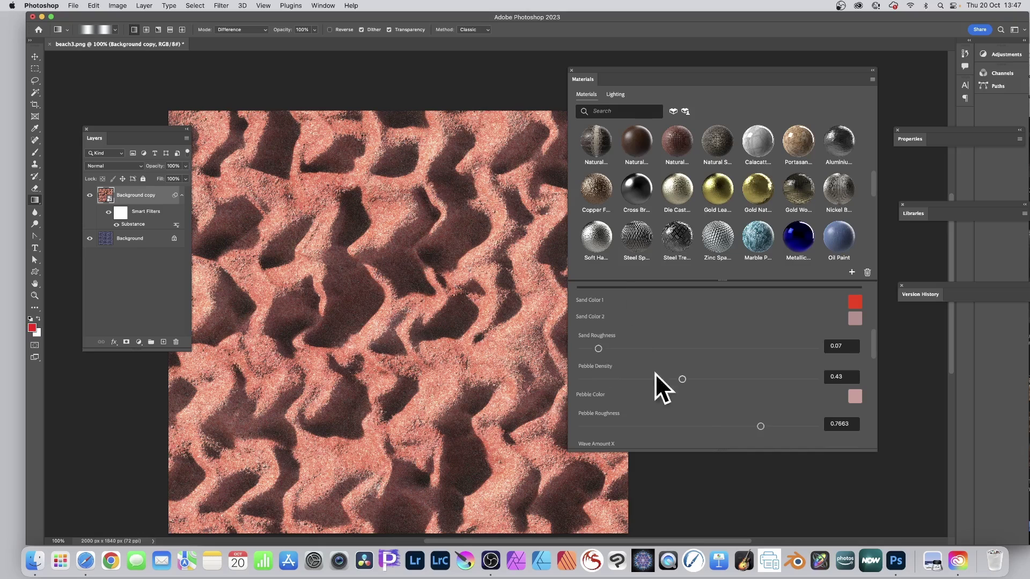
{"action": "left_click_drag", "start_coordinate": [700, 379], "coordinate": [784, 379]}
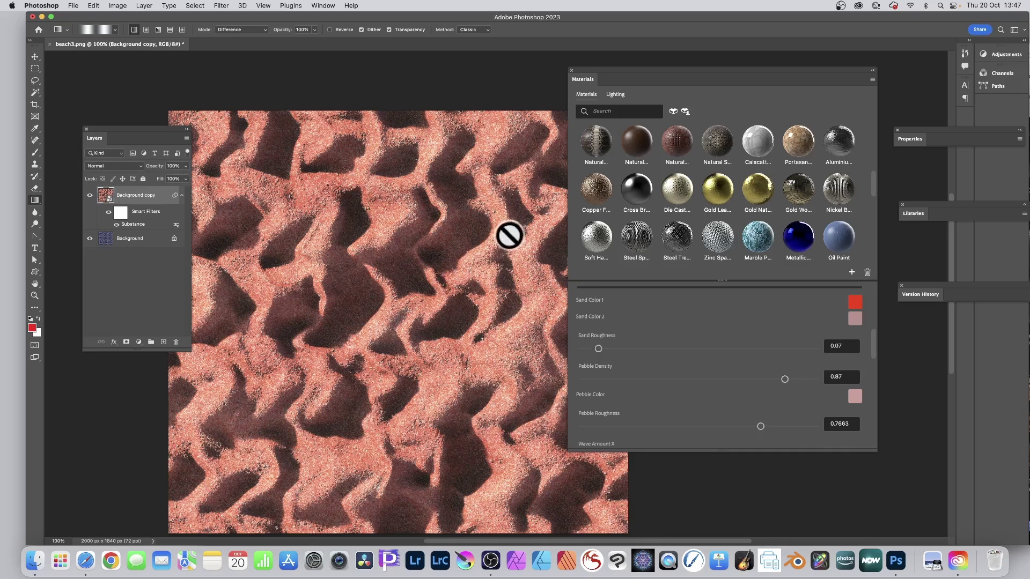
{"action": "left_click", "coordinate": [605, 378]}
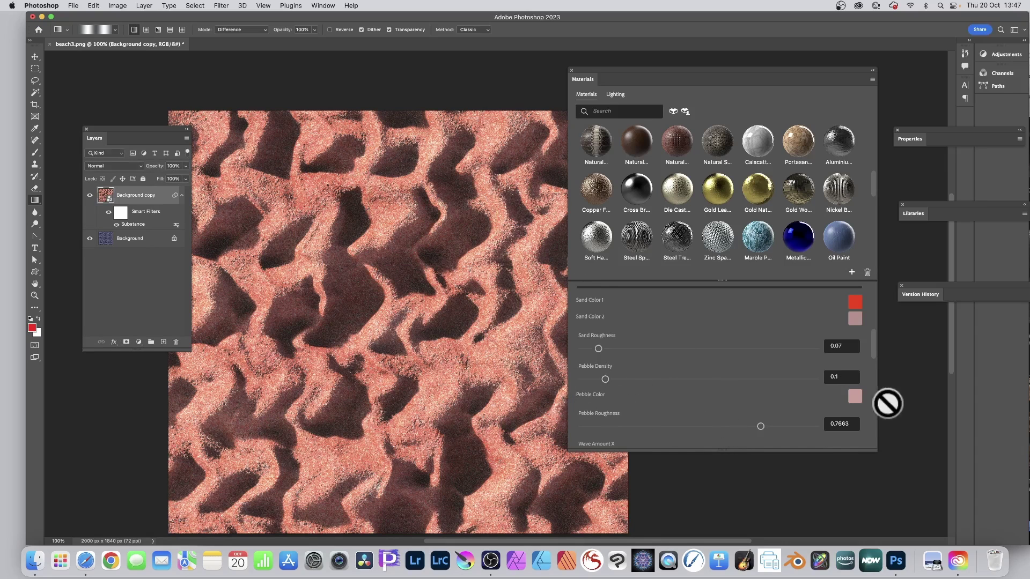
Step: Change the Pebble Color to bright green 96ff00 and raise the Pebble Density to 0.74
{"action": "left_click", "coordinate": [855, 396]}
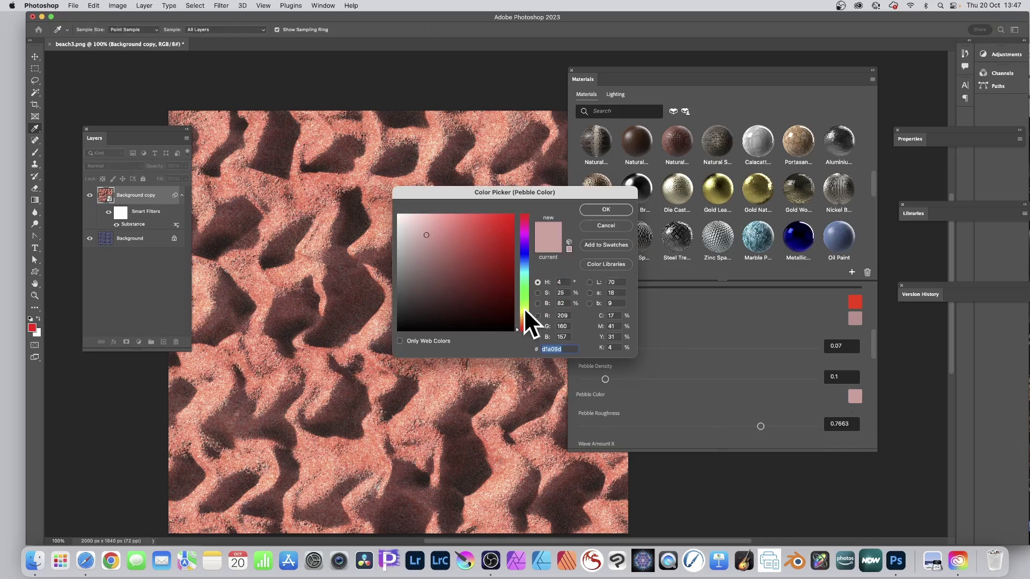
{"action": "left_click_drag", "start_coordinate": [523, 309], "coordinate": [525, 303]}
{"action": "left_click", "coordinate": [509, 233]}
{"action": "left_click_drag", "start_coordinate": [509, 232], "coordinate": [513, 214]}
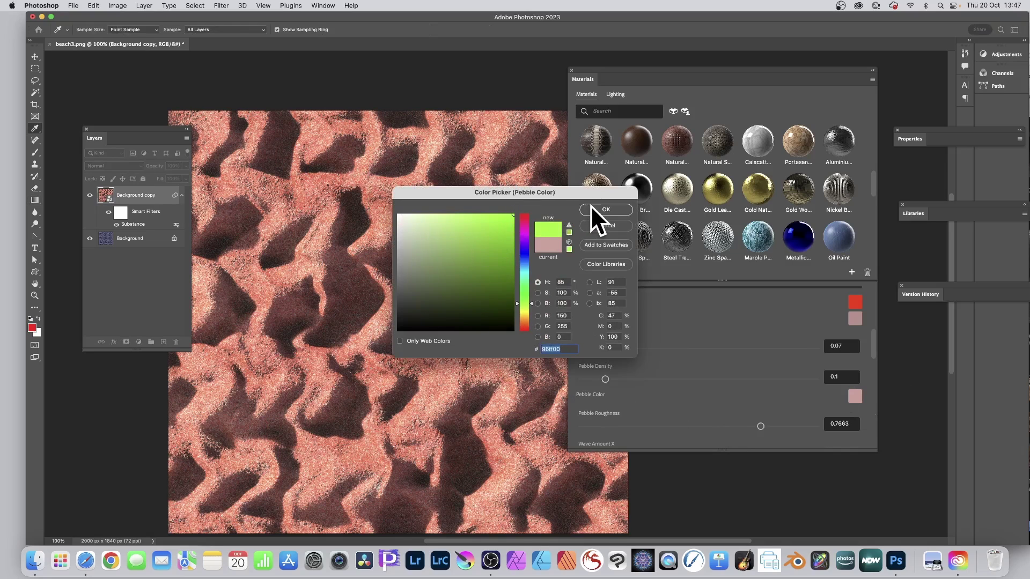
{"action": "left_click", "coordinate": [595, 209]}
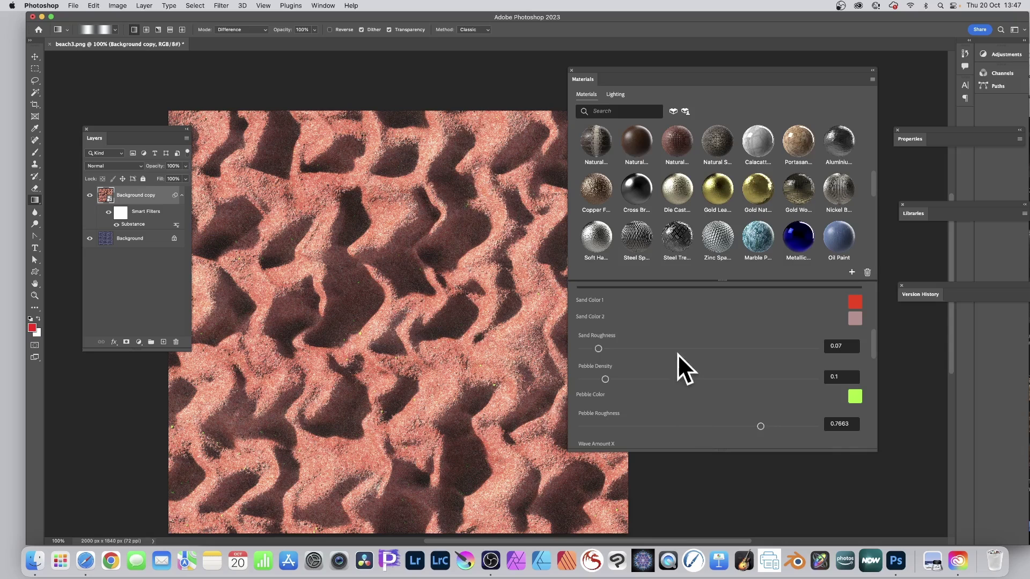
{"action": "left_click", "coordinate": [754, 379]}
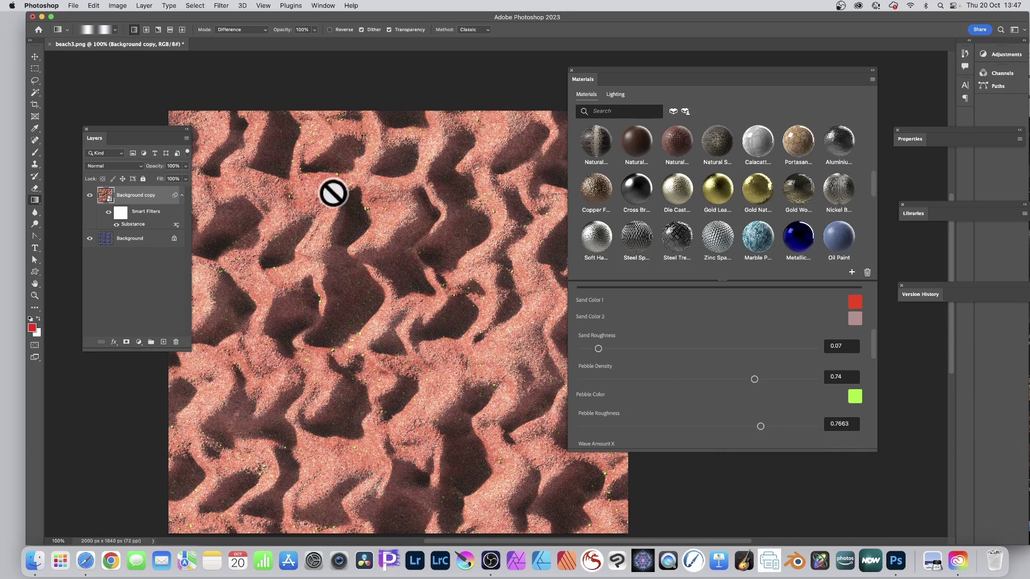
Step: Set Wave Amount X and Wave Amount Y to 54 and the Wave Roundness to 0.09
{"action": "scroll", "coordinate": [836, 389], "scroll_direction": "down", "scroll_amount": 3}
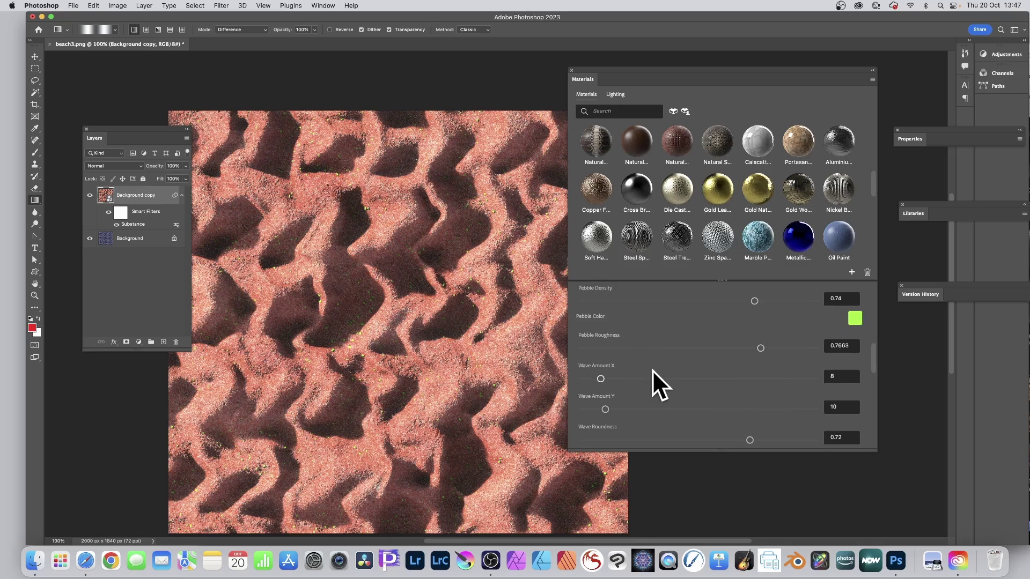
{"action": "left_click_drag", "start_coordinate": [689, 378], "coordinate": [707, 378]}
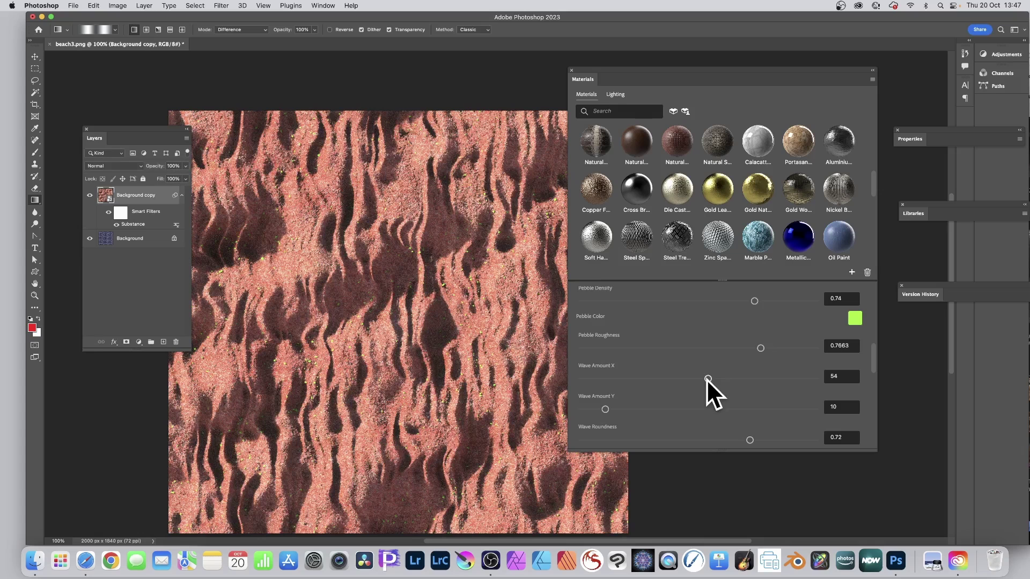
{"action": "left_click_drag", "start_coordinate": [629, 408], "coordinate": [707, 411]}
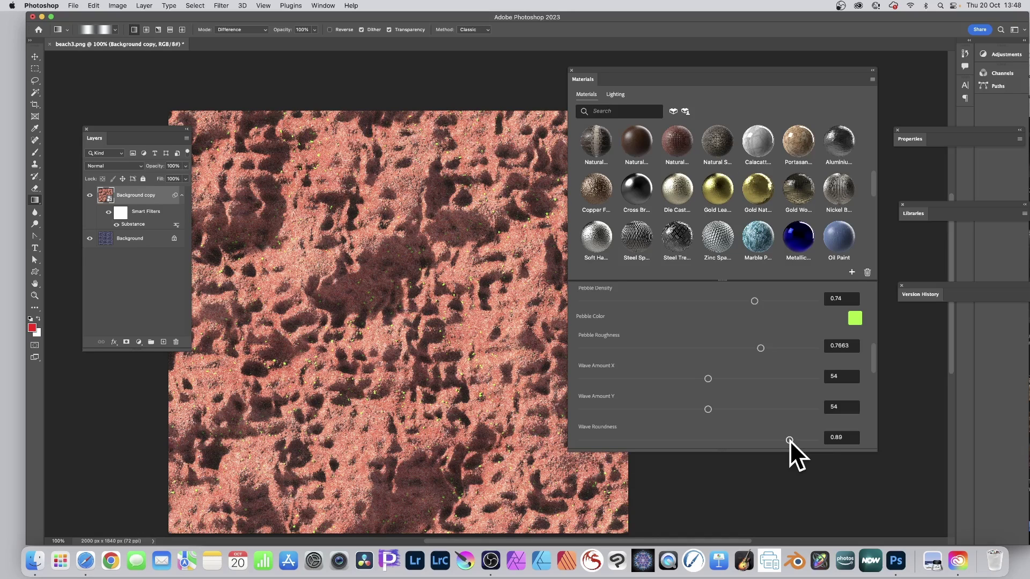
{"action": "left_click_drag", "start_coordinate": [789, 440], "coordinate": [747, 440]}
{"action": "left_click_drag", "start_coordinate": [659, 439], "coordinate": [603, 440]}
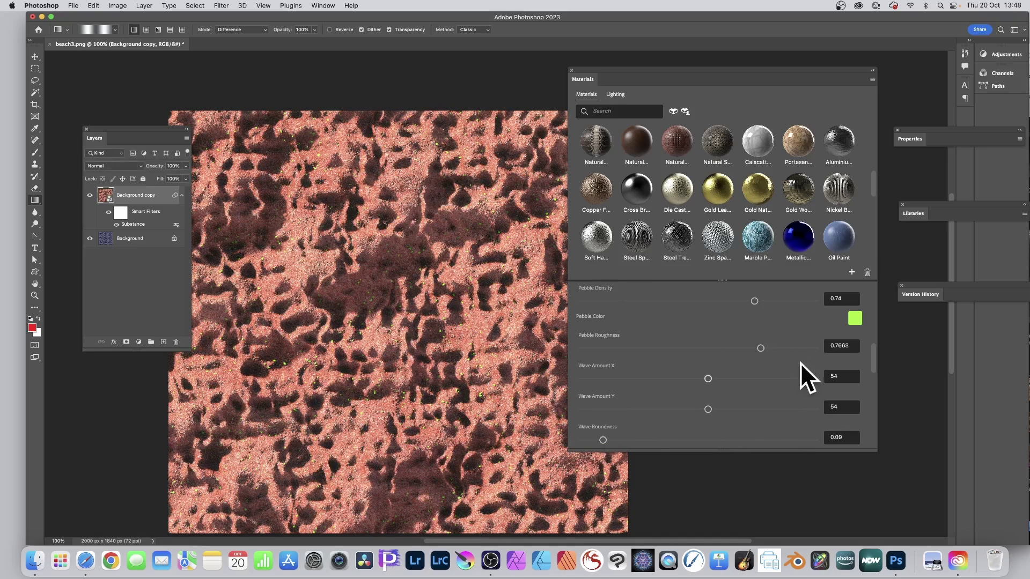
Step: Reposition the material pattern with Offset X 0.33, Offset Y 0.61 and a Rotation of 139 degrees
{"action": "scroll", "coordinate": [806, 315], "scroll_direction": "down", "scroll_amount": 3}
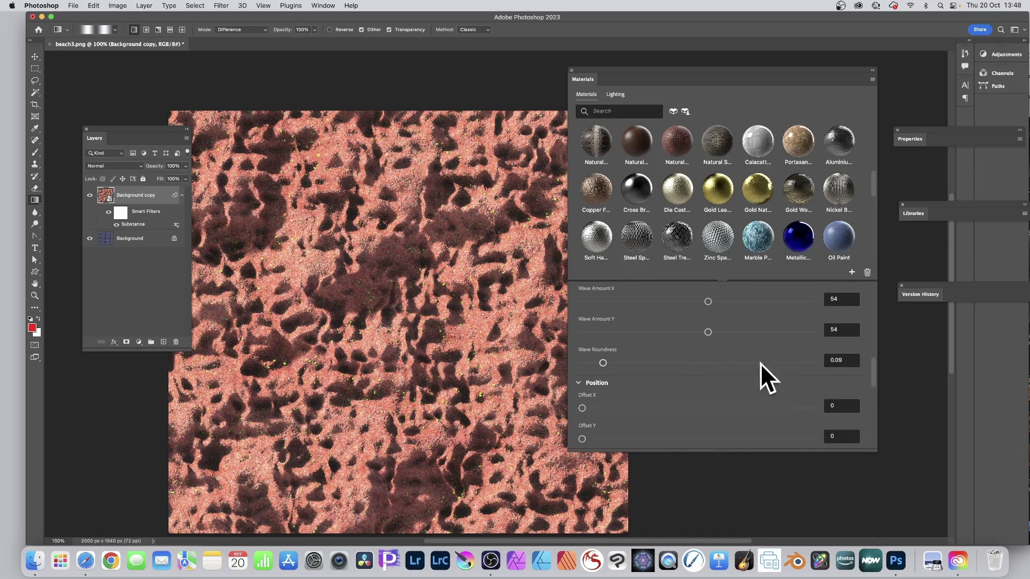
{"action": "scroll", "coordinate": [702, 328], "scroll_direction": "down", "scroll_amount": 2}
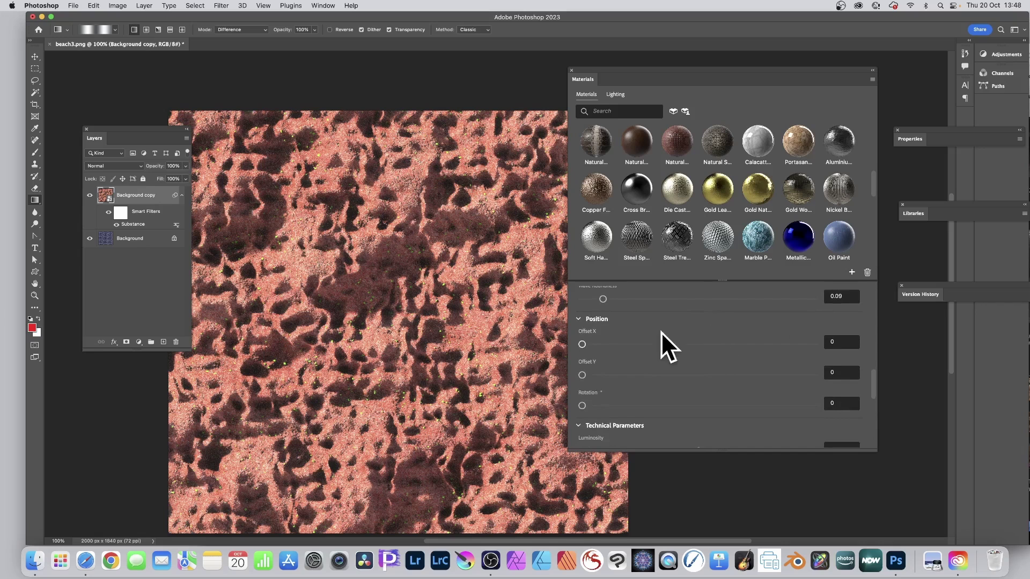
{"action": "left_click_drag", "start_coordinate": [642, 344], "coordinate": [658, 343]}
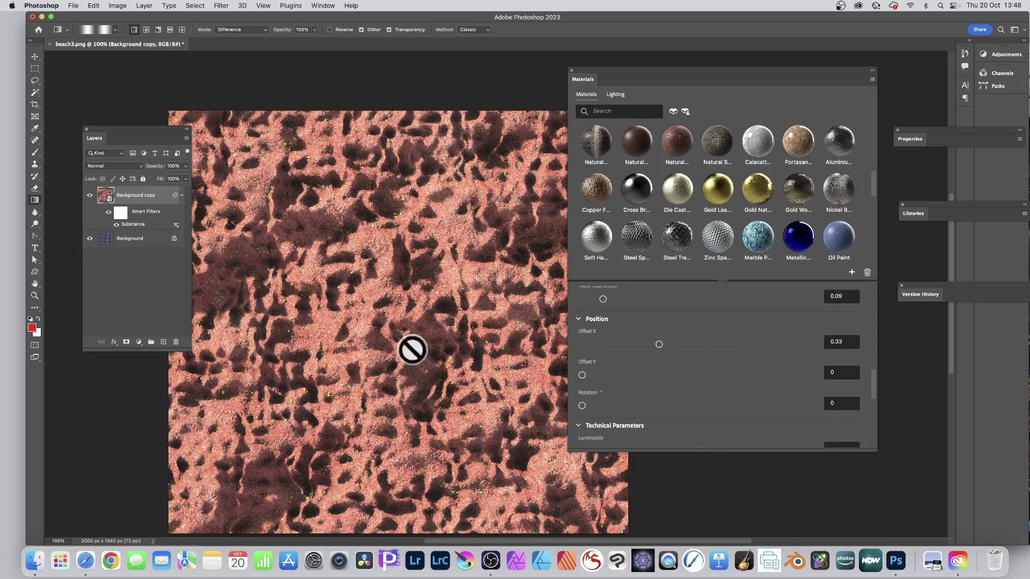
{"action": "left_click", "coordinate": [725, 374]}
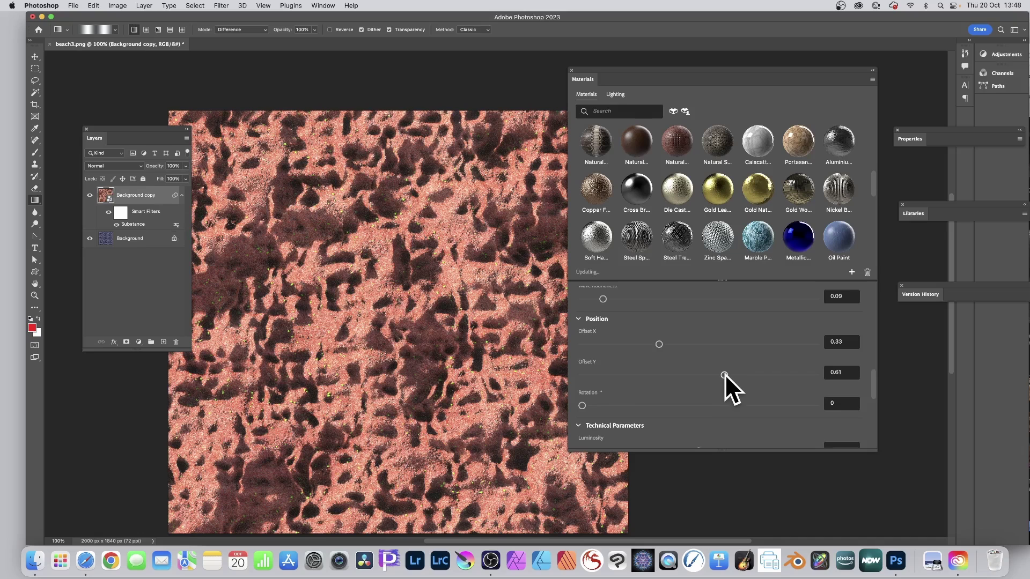
{"action": "left_click_drag", "start_coordinate": [663, 405], "coordinate": [671, 406]}
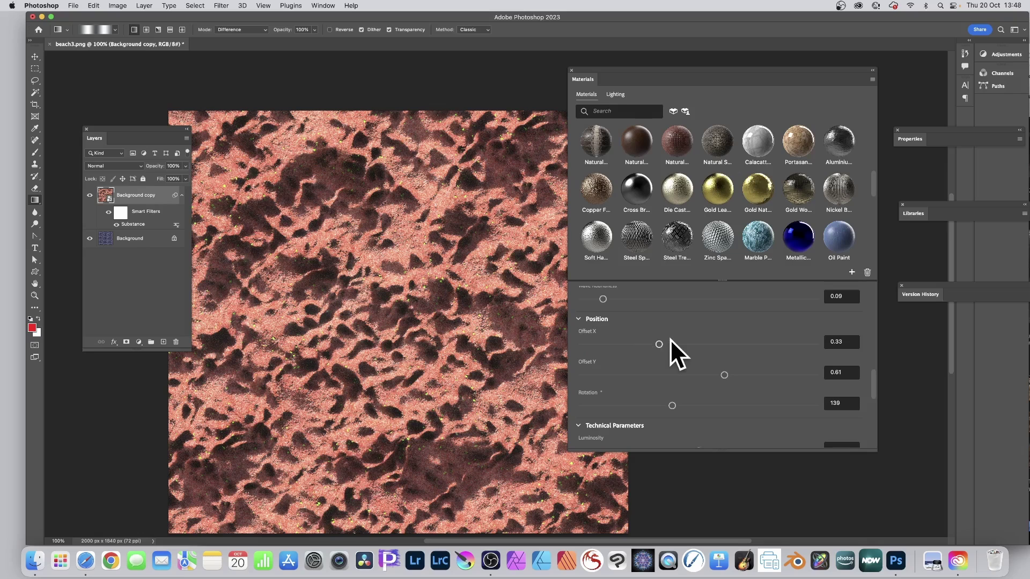
Step: Try lighter and darker Luminosity and a Contrast of 0.86, settling on Luminosity 0.44 and Contrast -0.33 in the Technical Parameters
{"action": "scroll", "coordinate": [670, 341], "scroll_direction": "down", "scroll_amount": 3}
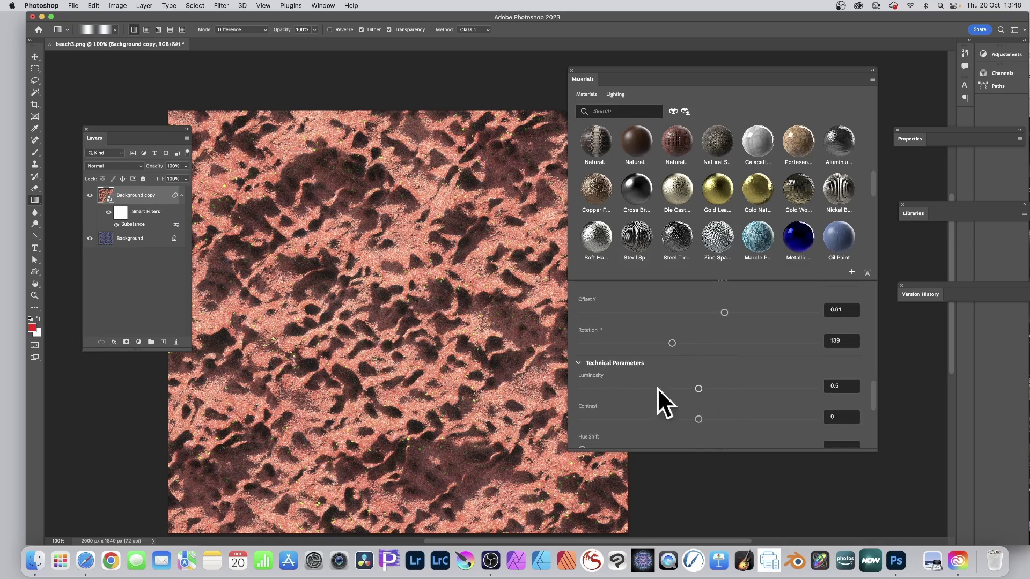
{"action": "left_click", "coordinate": [753, 388]}
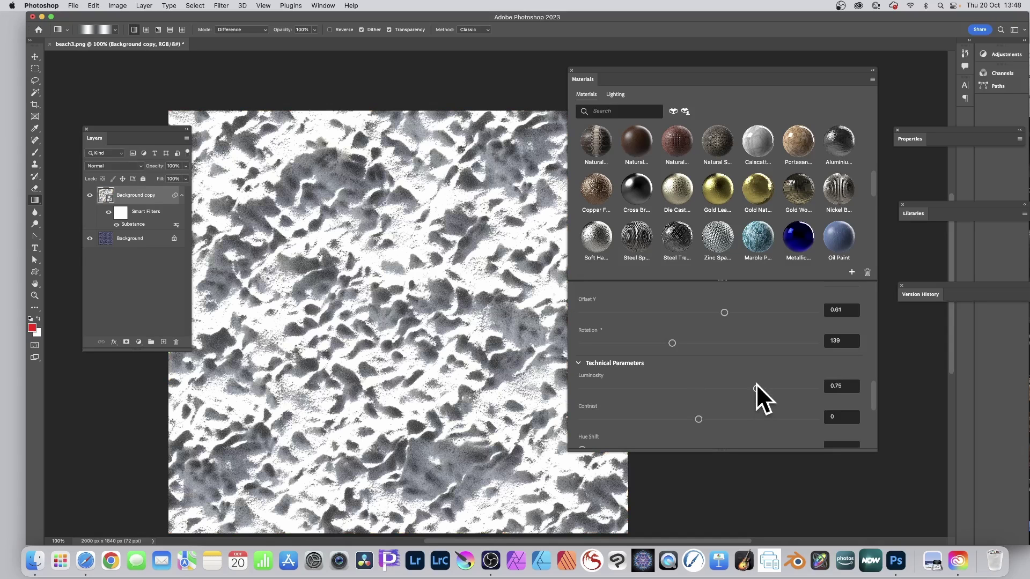
{"action": "left_click", "coordinate": [652, 386]}
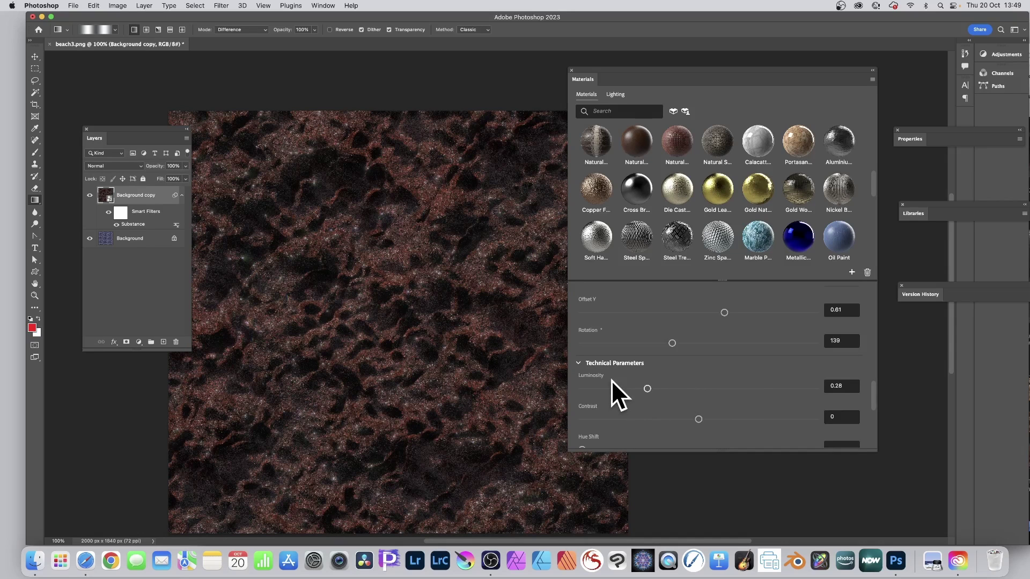
{"action": "left_click", "coordinate": [684, 388]}
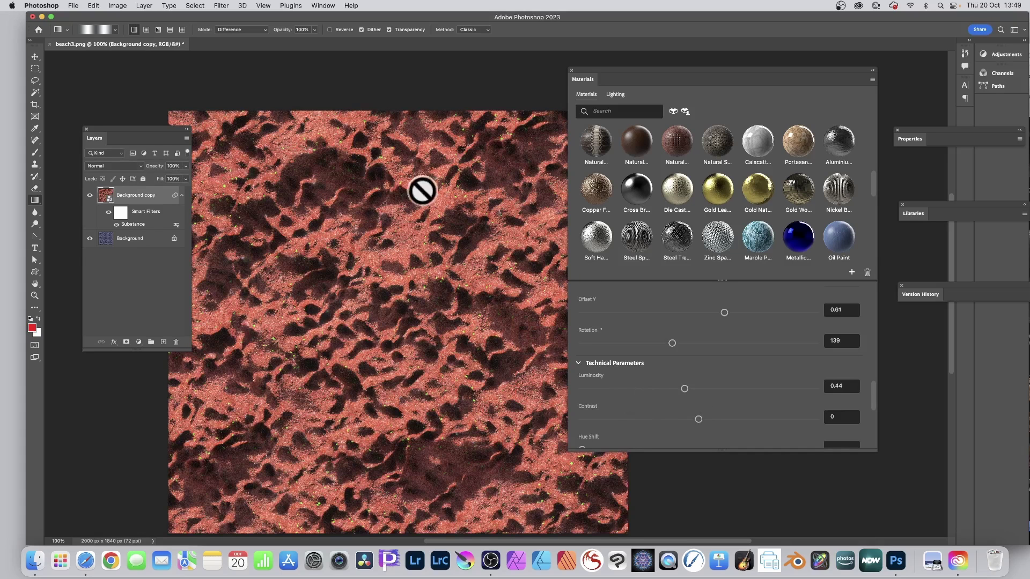
{"action": "left_click", "coordinate": [799, 419]}
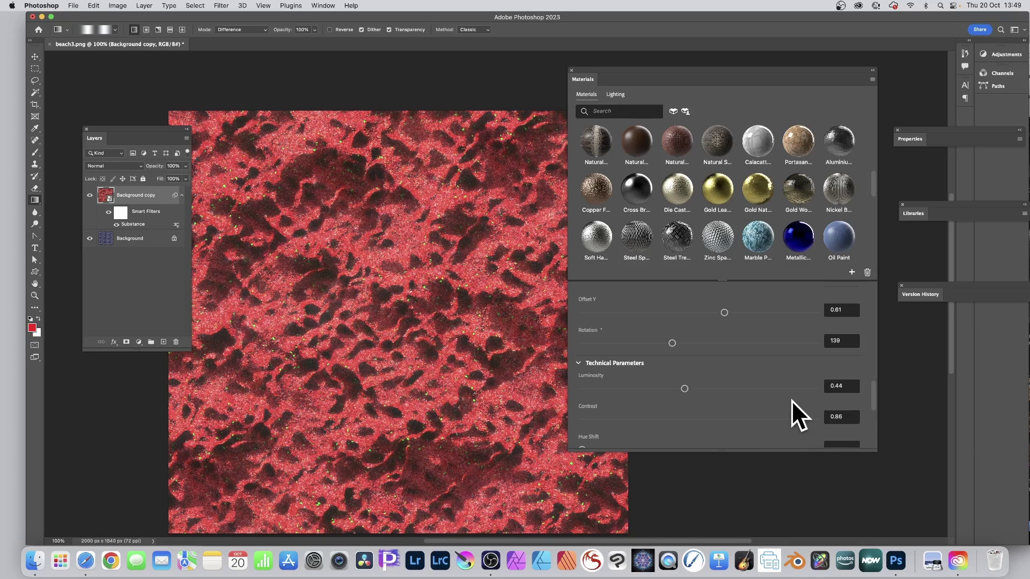
{"action": "left_click", "coordinate": [661, 419]}
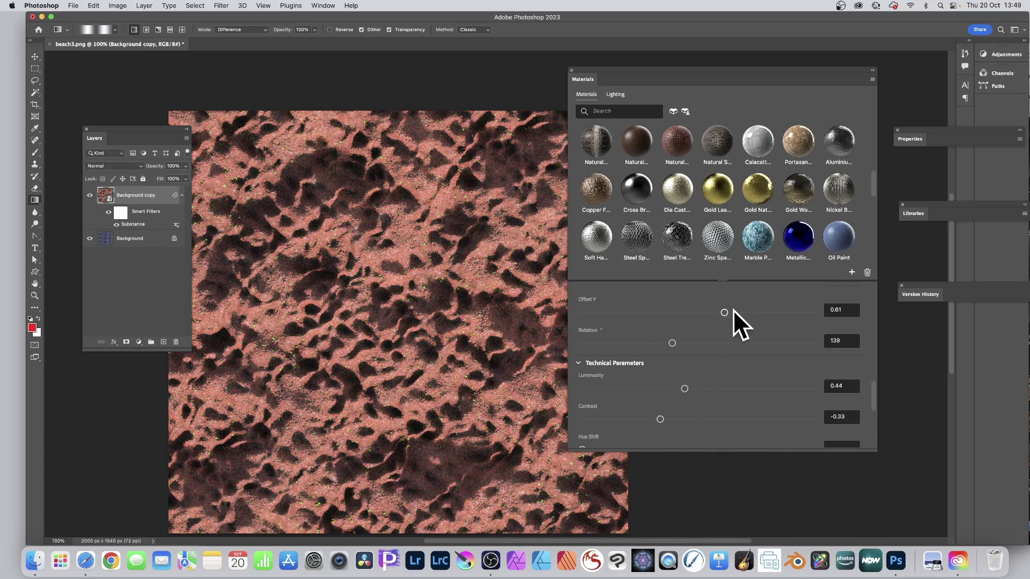
Step: Try Hue Shift values of 0.66 and 0.9 for the sand material, settling on 0.17
{"action": "scroll", "coordinate": [783, 376], "scroll_direction": "down", "scroll_amount": 4}
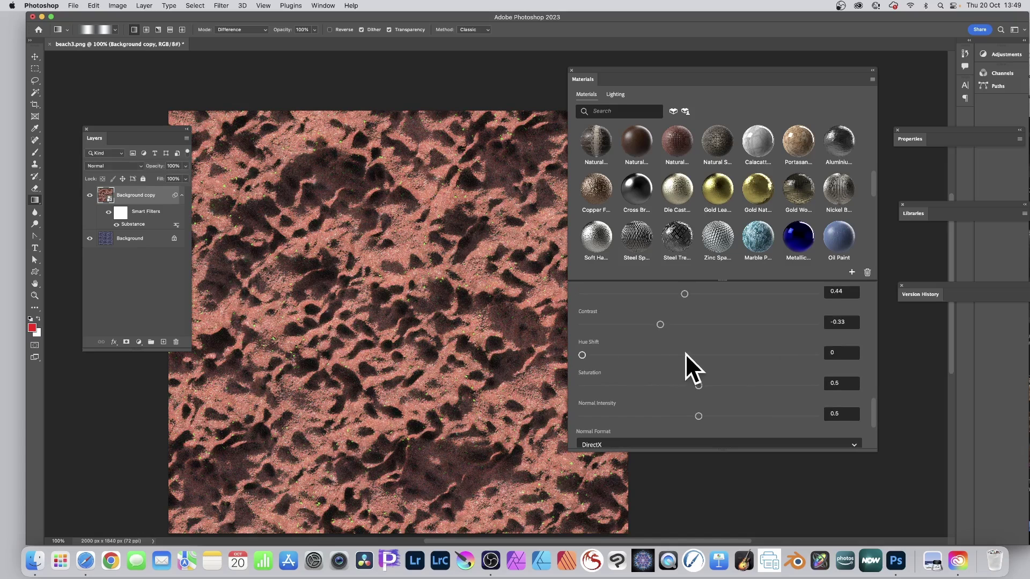
{"action": "left_click", "coordinate": [736, 355]}
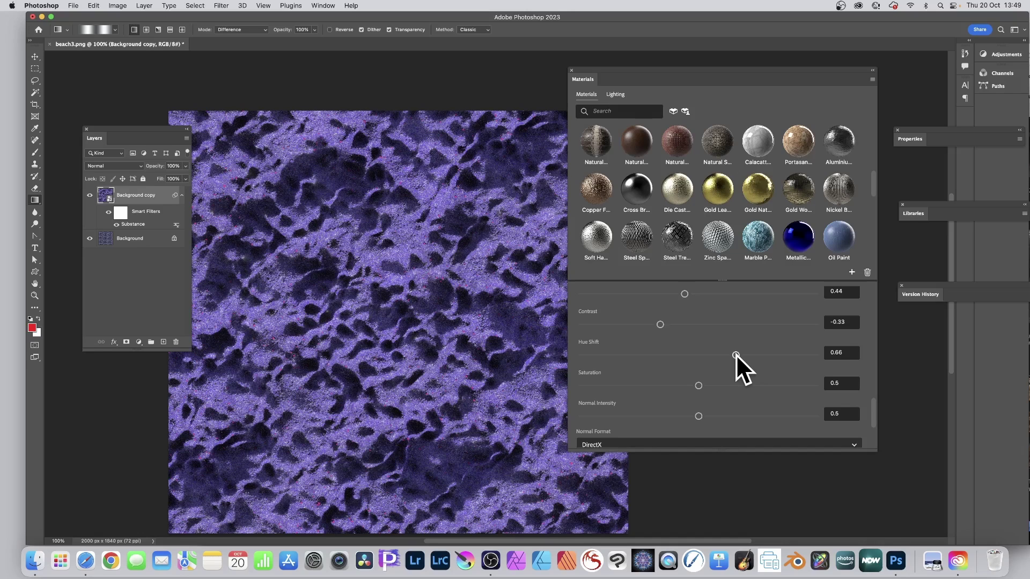
{"action": "left_click", "coordinate": [792, 355]}
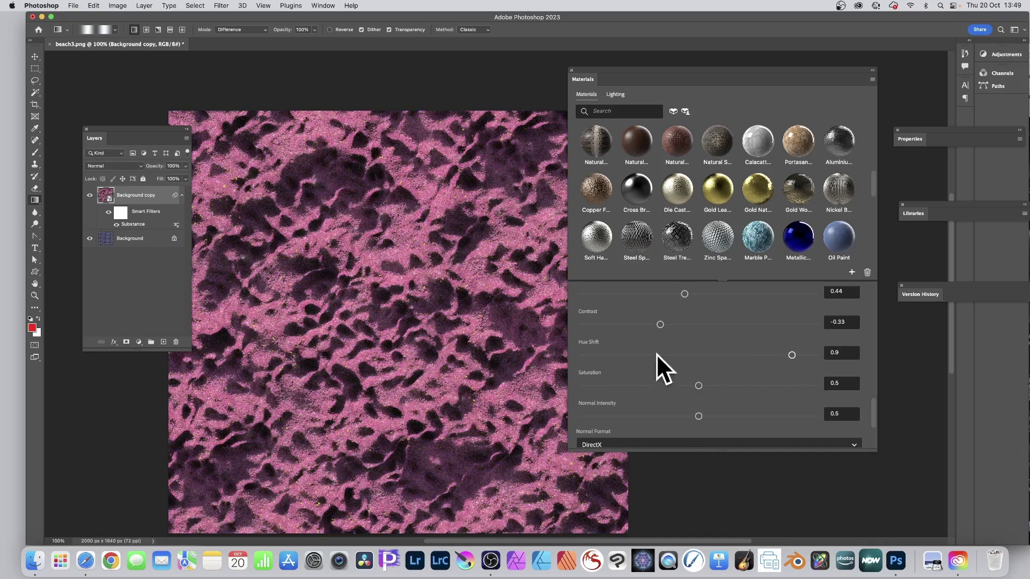
{"action": "left_click", "coordinate": [620, 355]}
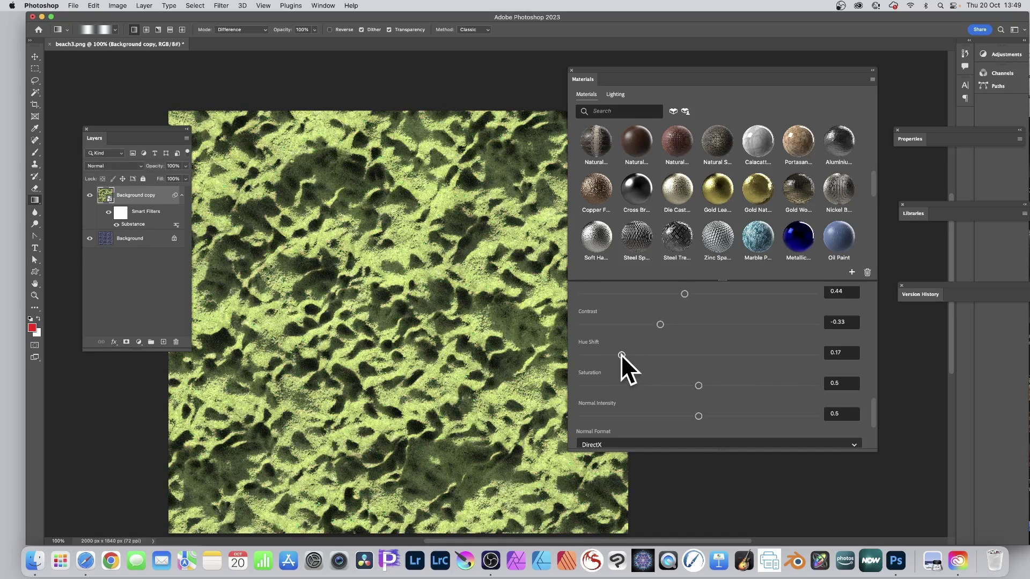
Step: Raise the Saturation to 0.83 and set the Normal Intensity to 0.2, leaving the Normal Format at DirectX
{"action": "left_click_drag", "start_coordinate": [739, 385], "coordinate": [775, 386]}
{"action": "left_click", "coordinate": [745, 416]}
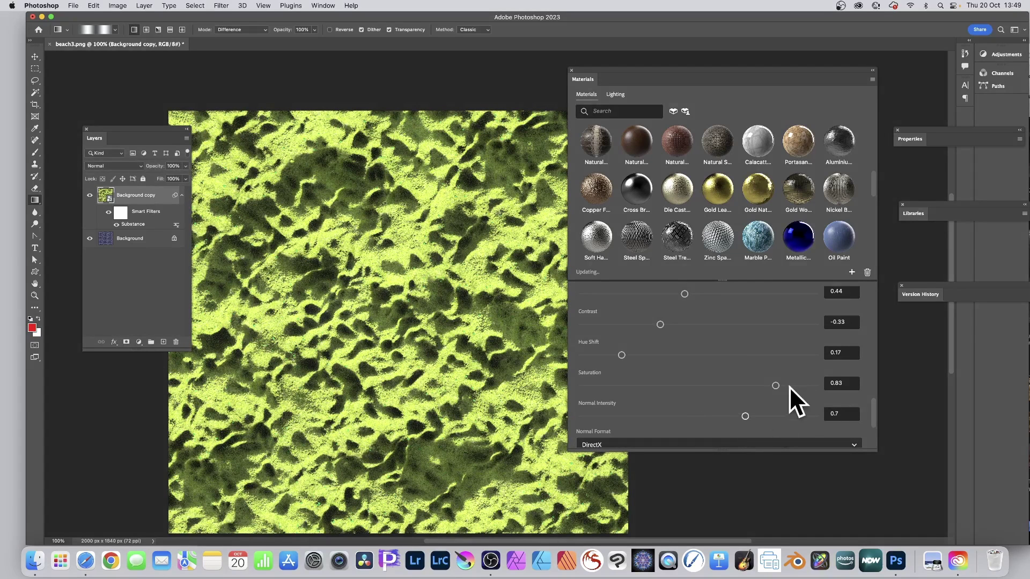
{"action": "scroll", "coordinate": [782, 378], "scroll_direction": "down", "scroll_amount": 4}
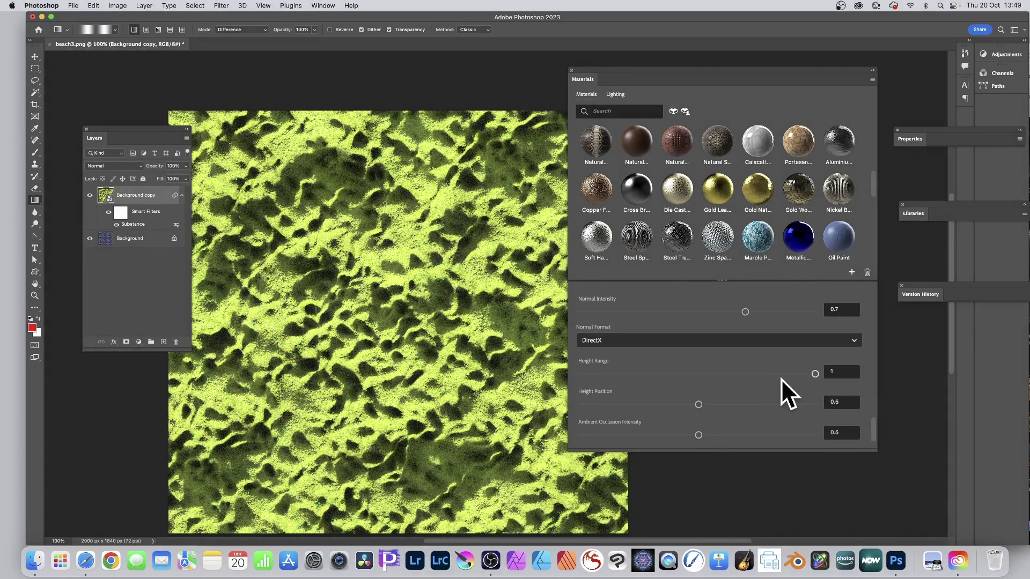
{"action": "left_click", "coordinate": [614, 341]}
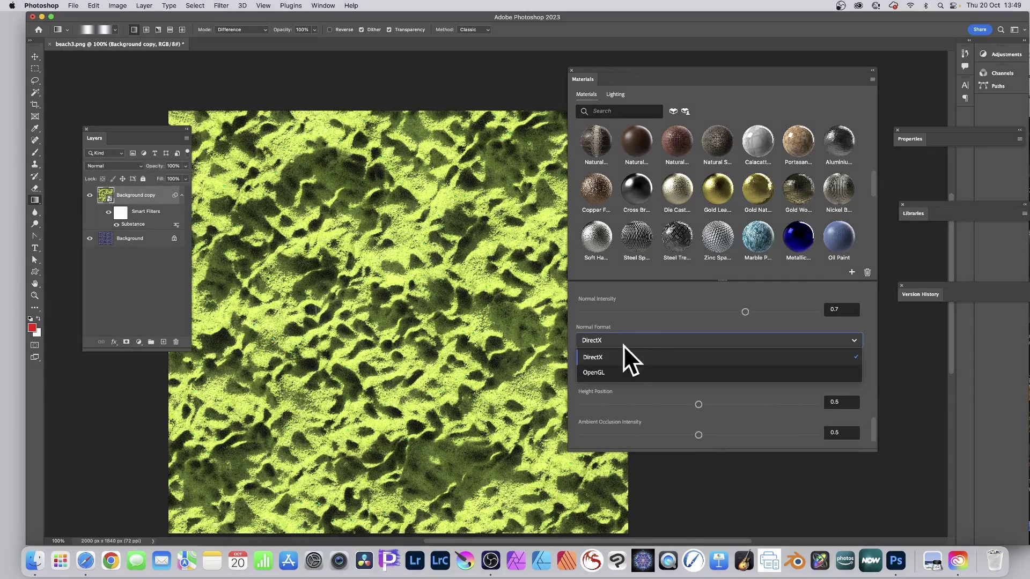
{"action": "left_click", "coordinate": [630, 312]}
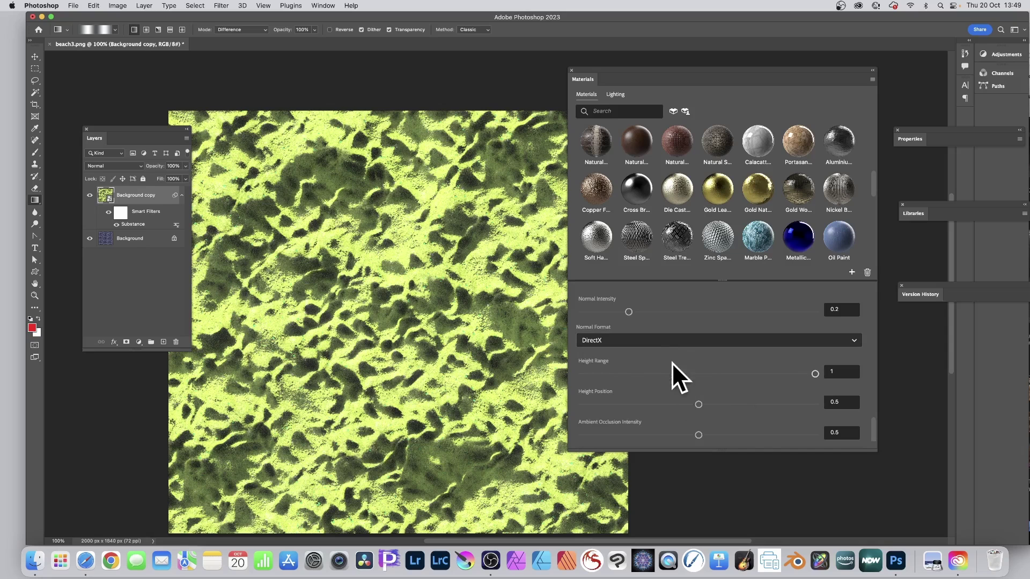
Step: Try higher and lower Height Position values, settling on 0.51, and set the Ambient Occlusion Intensity to 0.06
{"action": "left_click", "coordinate": [775, 404]}
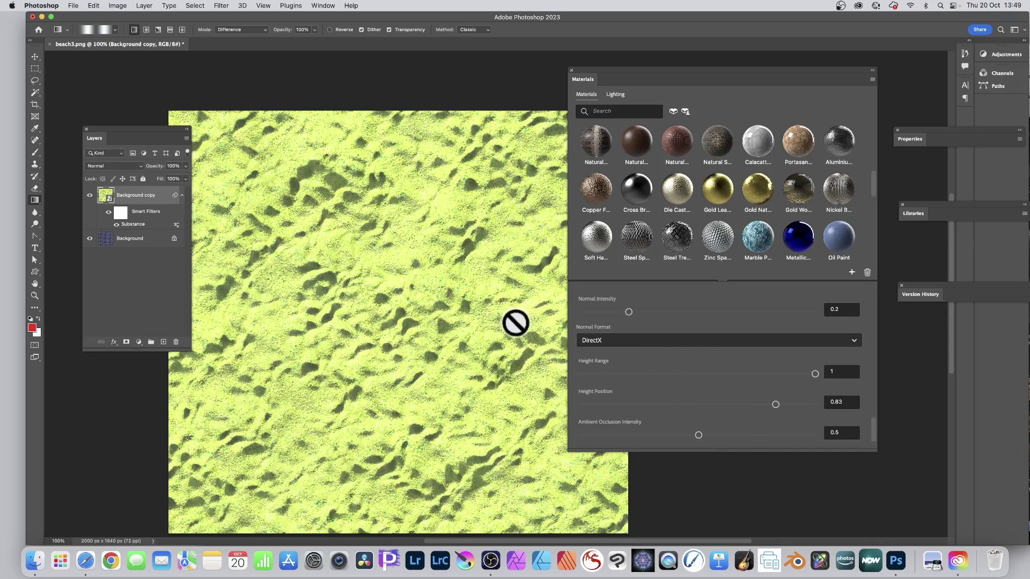
{"action": "left_click", "coordinate": [661, 405]}
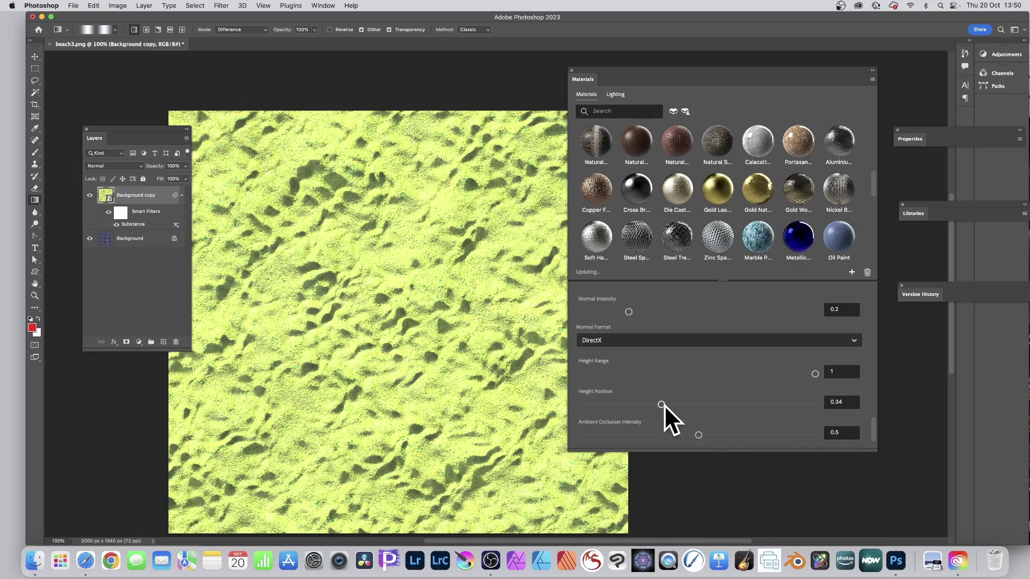
{"action": "left_click_drag", "start_coordinate": [655, 406], "coordinate": [621, 404]}
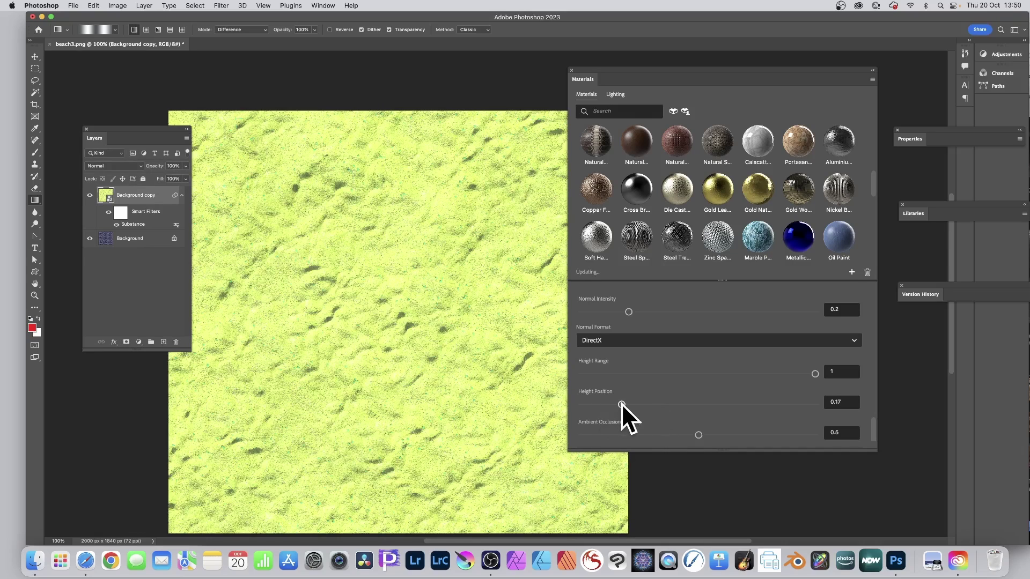
{"action": "left_click", "coordinate": [701, 404]}
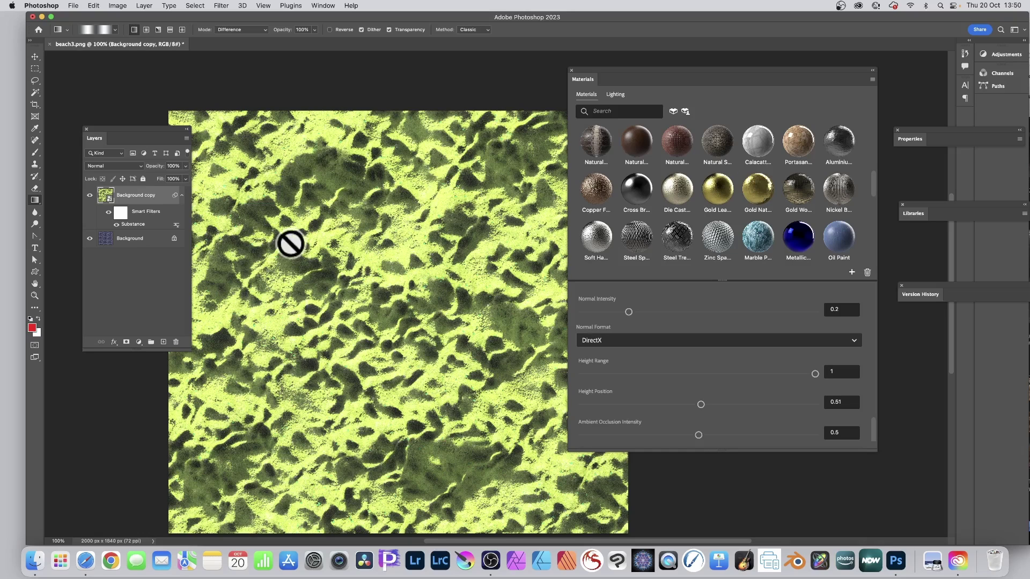
{"action": "left_click", "coordinate": [776, 434]}
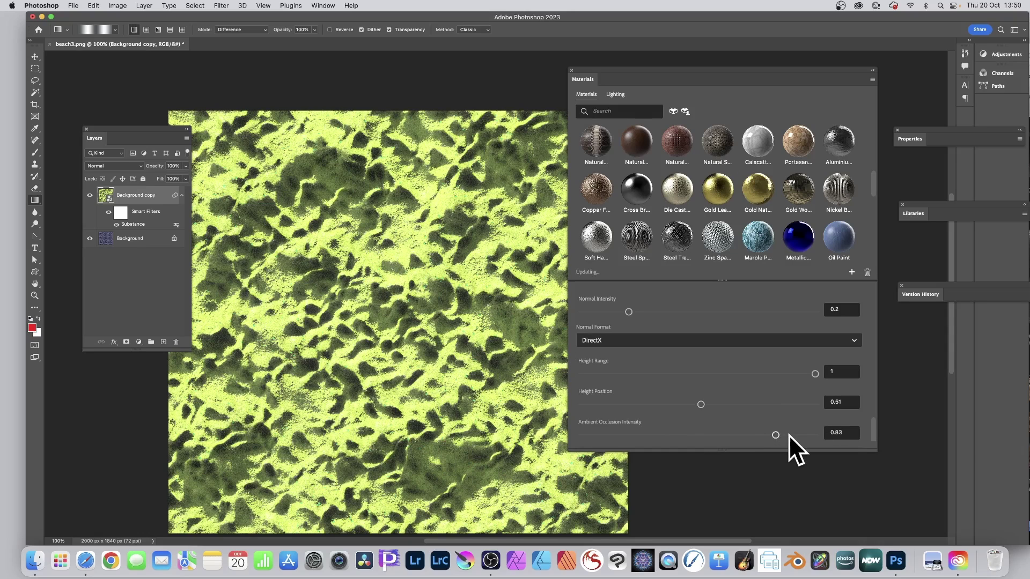
{"action": "left_click", "coordinate": [595, 435]}
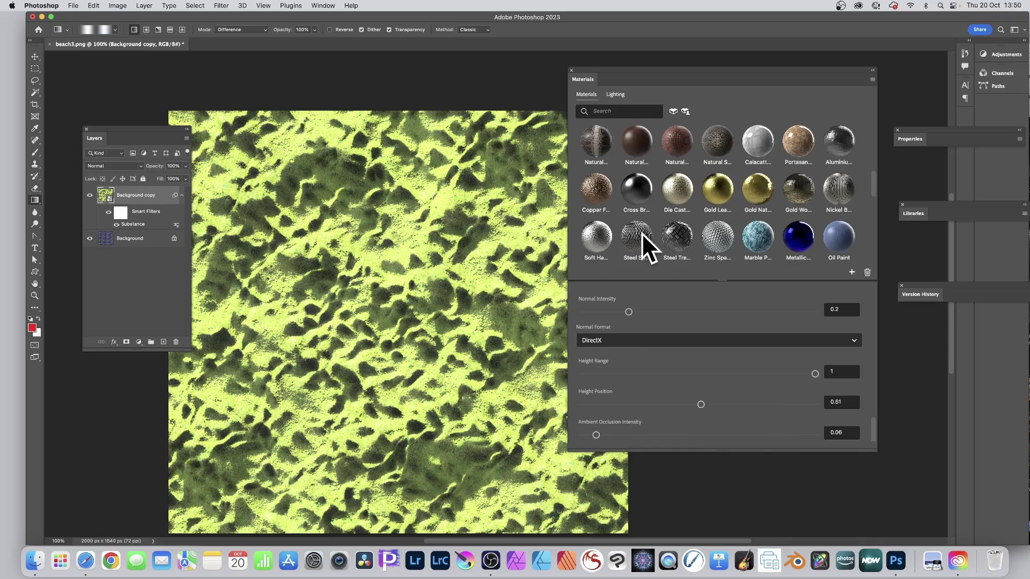
Step: Hide and reshow the Background copy layer to compare it with the original image, and look over the available filters
{"action": "left_click_drag", "start_coordinate": [641, 234], "coordinate": [141, 196]}
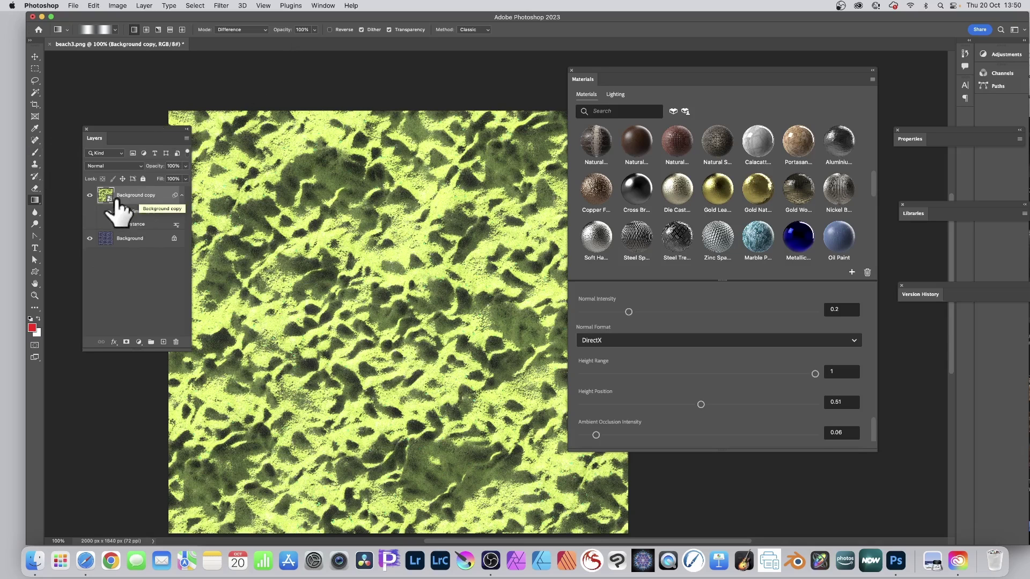
{"action": "left_click", "coordinate": [89, 195]}
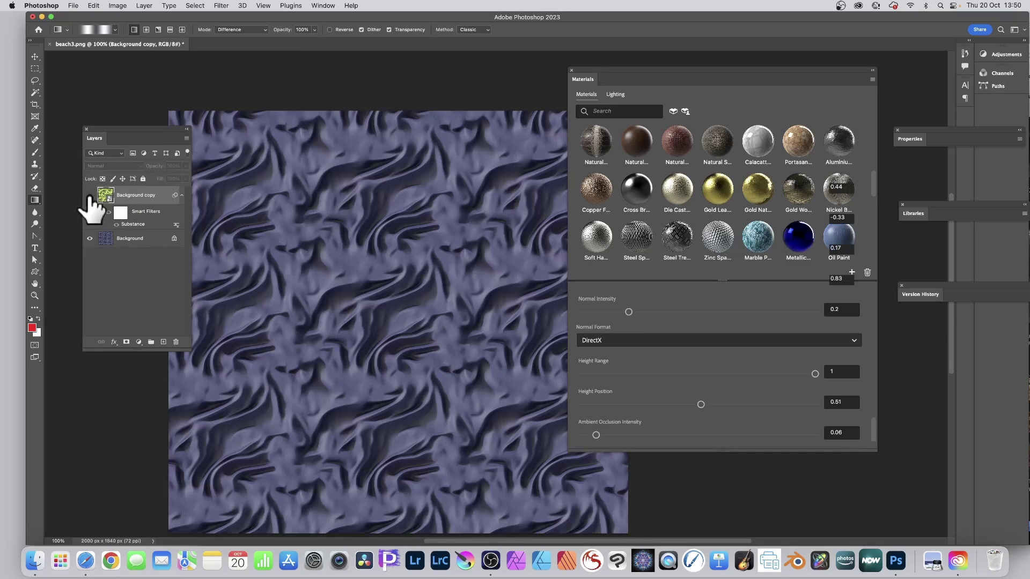
{"action": "left_click", "coordinate": [89, 195]}
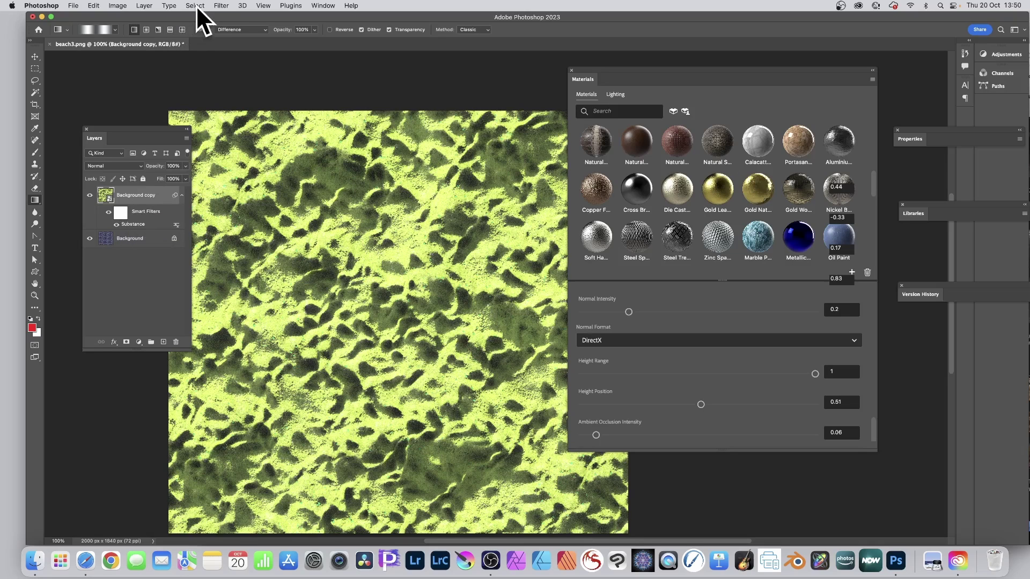
{"action": "left_click", "coordinate": [221, 5]}
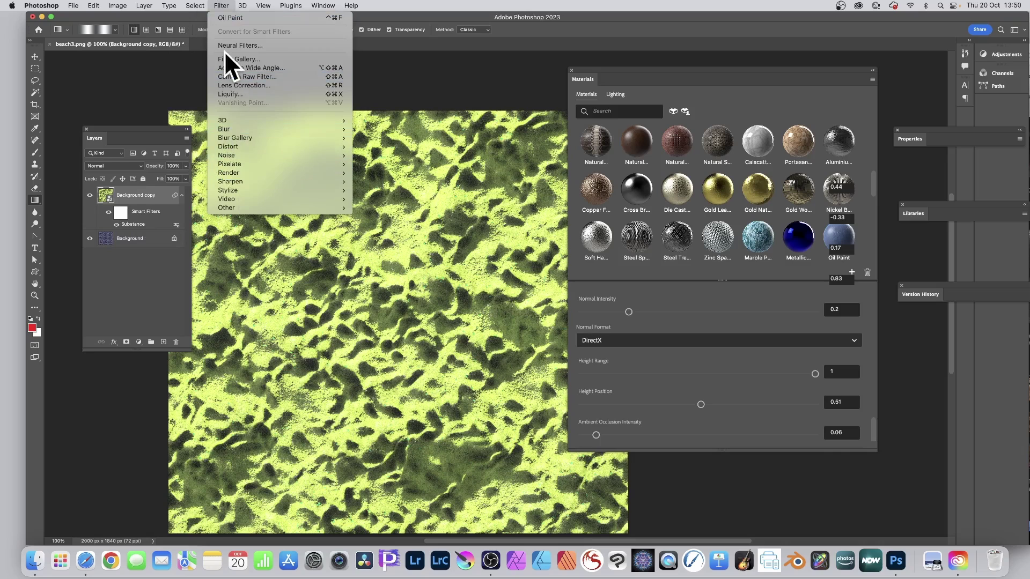
{"action": "mouse_move", "coordinate": [241, 120]}
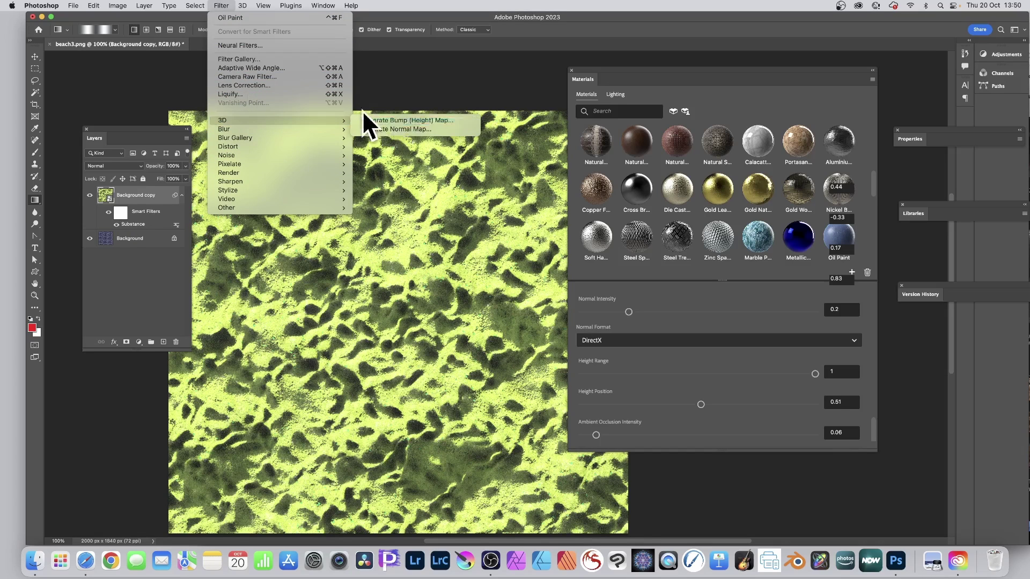
{"action": "left_click", "coordinate": [150, 75]}
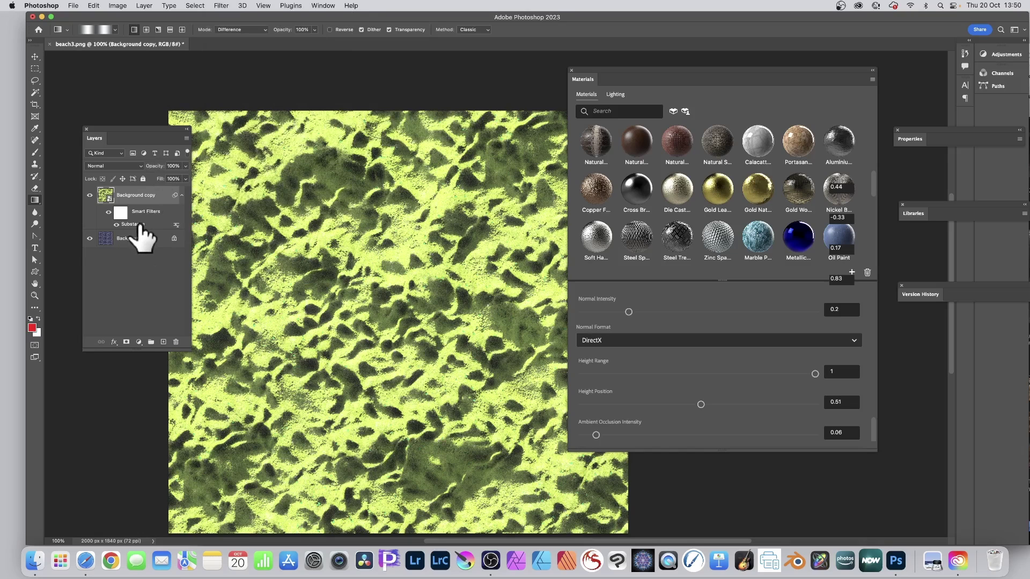
Step: Try Darken for the Substance smart filter's blending mode and settle on Divide at 100% opacity
{"action": "double_click", "coordinate": [176, 224]}
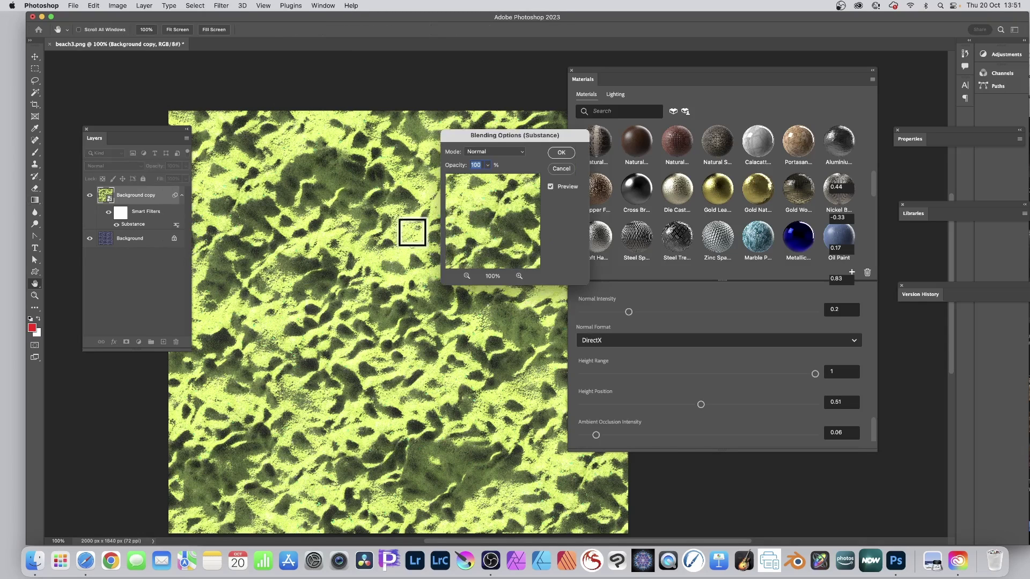
{"action": "left_click", "coordinate": [497, 151]}
{"action": "left_click", "coordinate": [489, 176]}
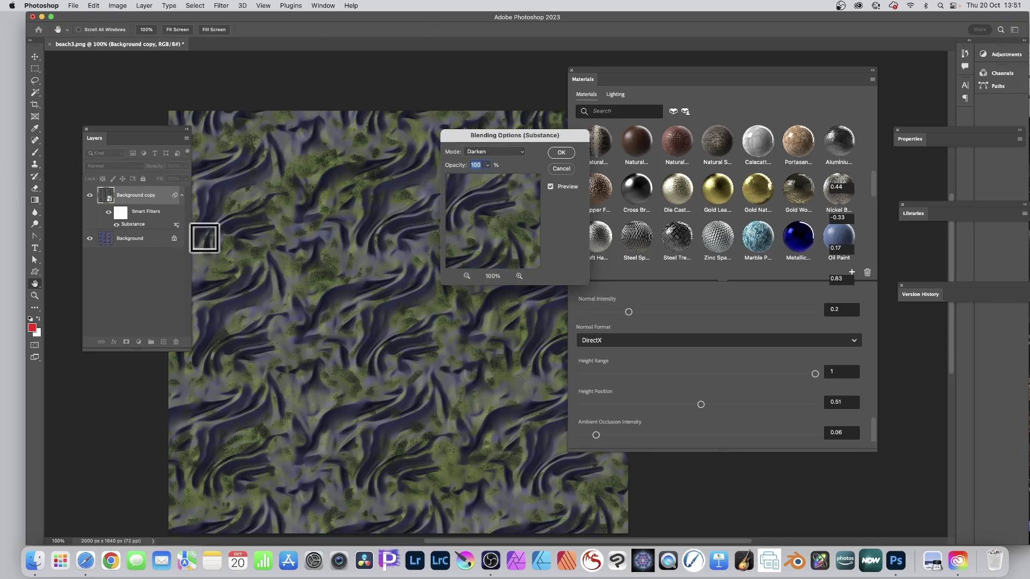
{"action": "left_click", "coordinate": [478, 151]}
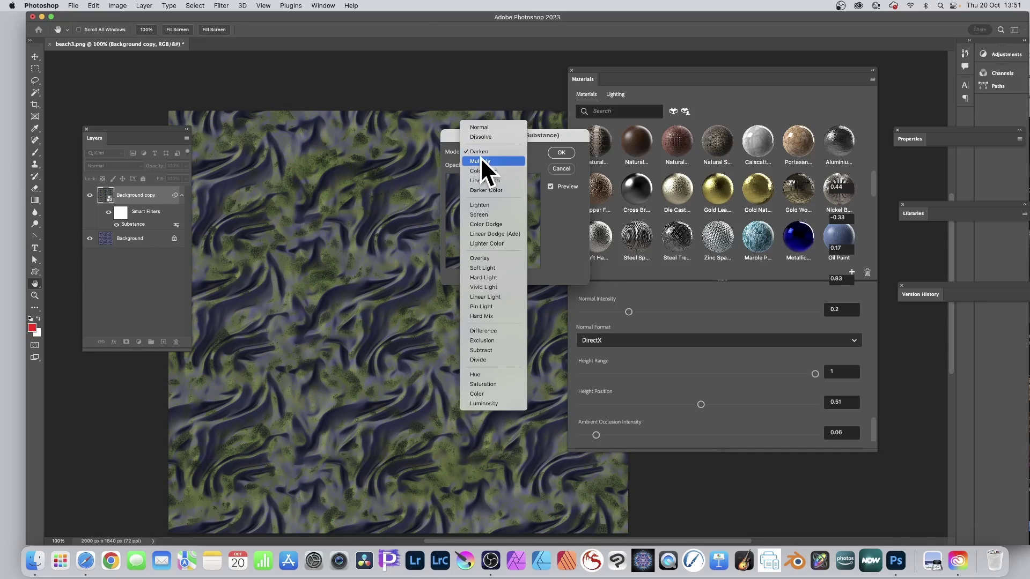
{"action": "left_click", "coordinate": [490, 359]}
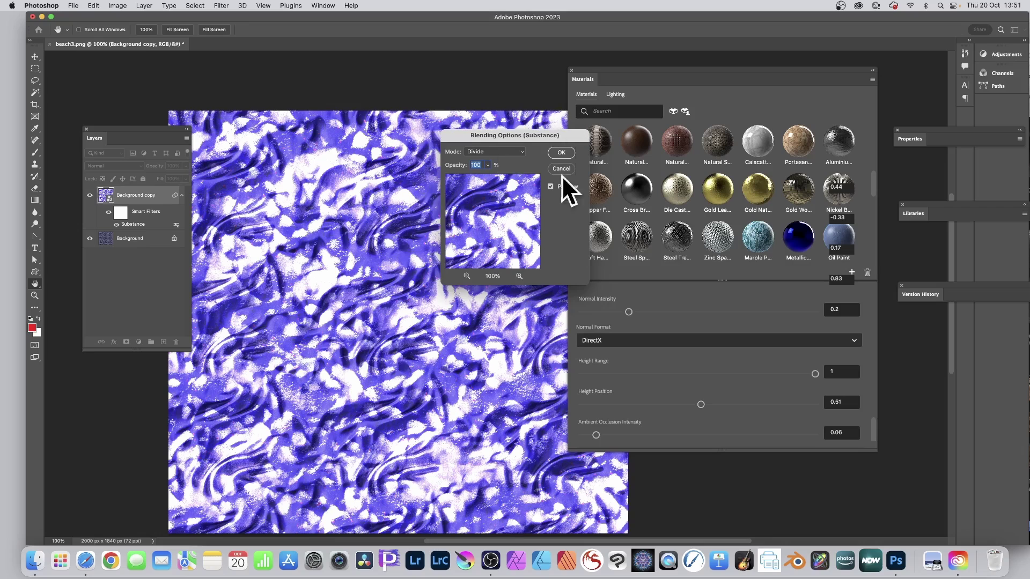
{"action": "left_click", "coordinate": [418, 225]}
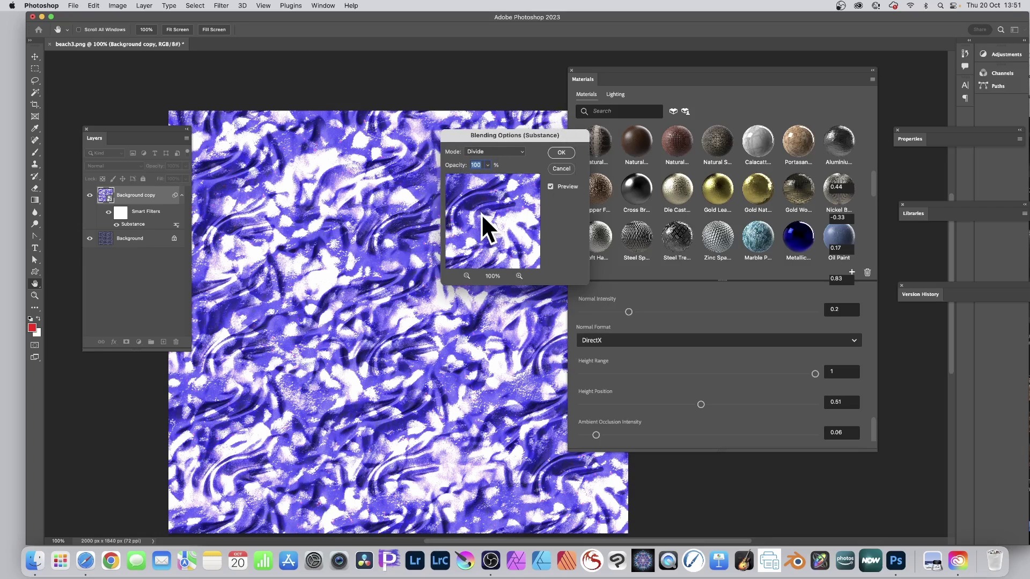
{"action": "left_click", "coordinate": [568, 154]}
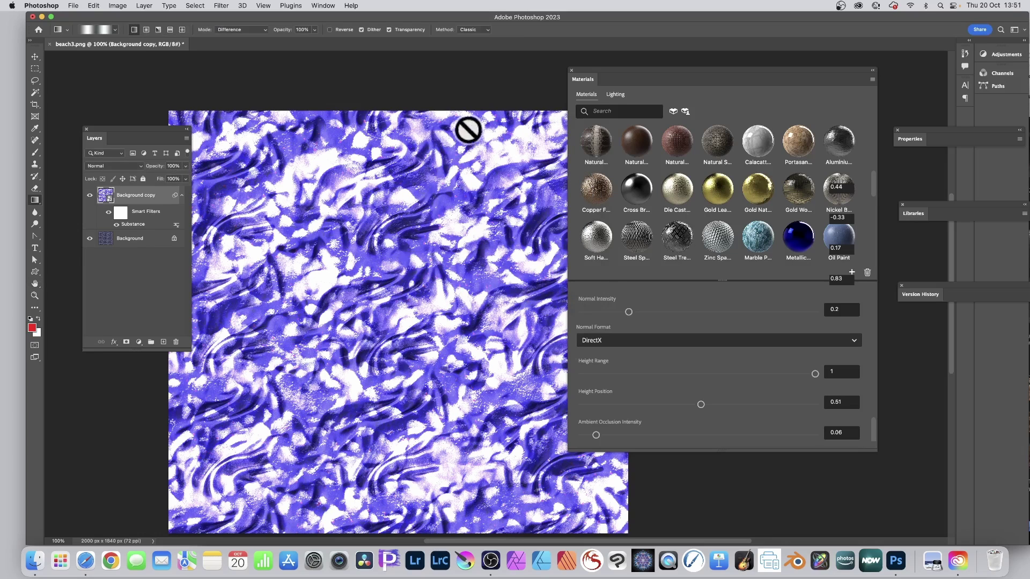
Step: Flatten the image and apply the Oil Paint filter with its existing brush settings and Lighting off
{"action": "left_click", "coordinate": [151, 7]}
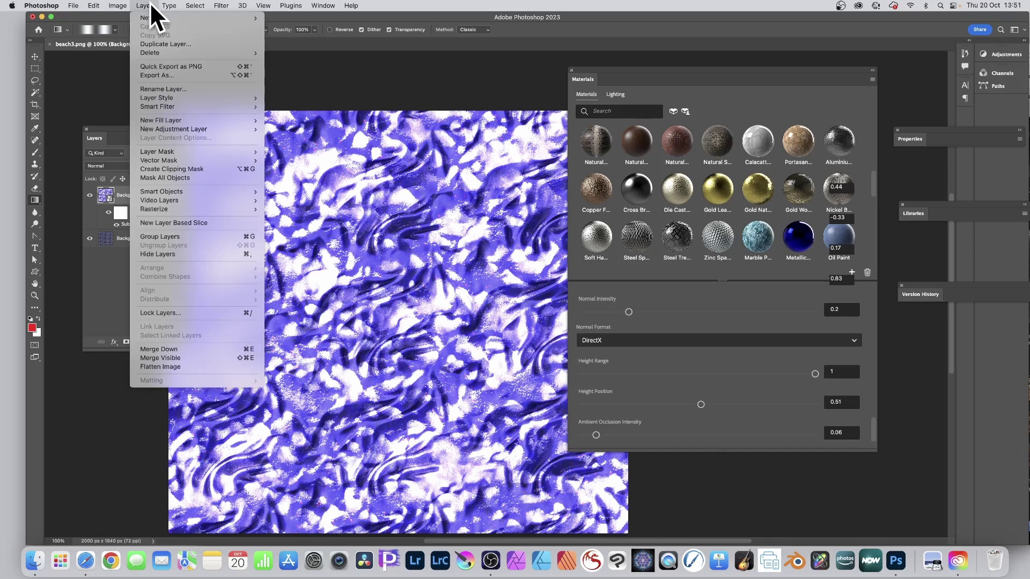
{"action": "left_click", "coordinate": [181, 367]}
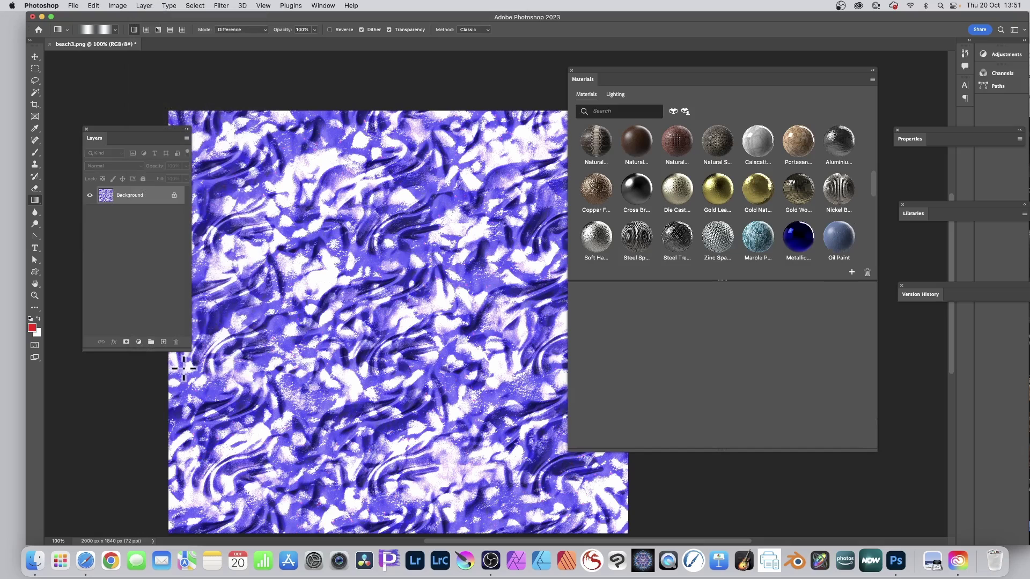
{"action": "left_click", "coordinate": [228, 6]}
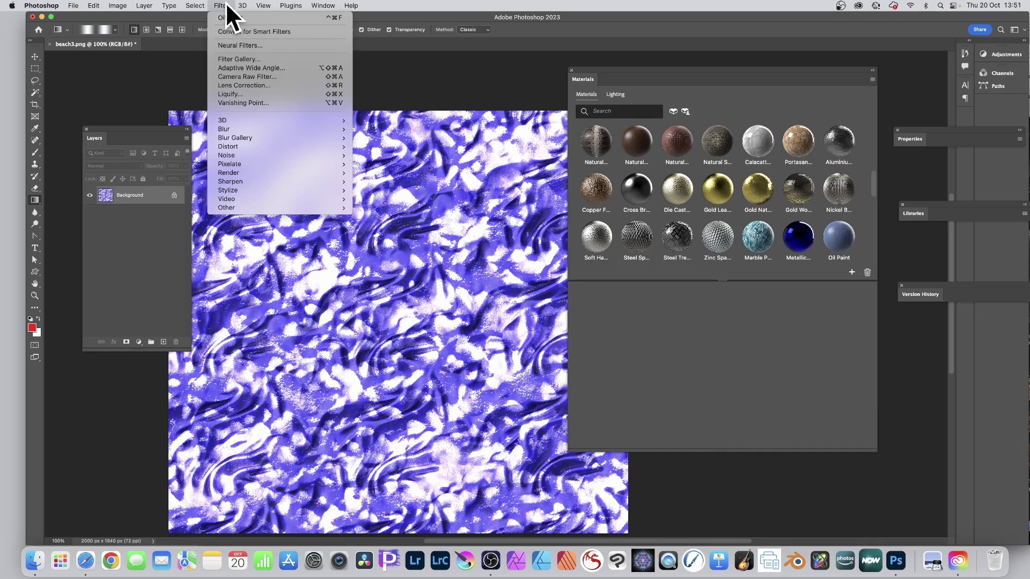
{"action": "mouse_move", "coordinate": [229, 130]}
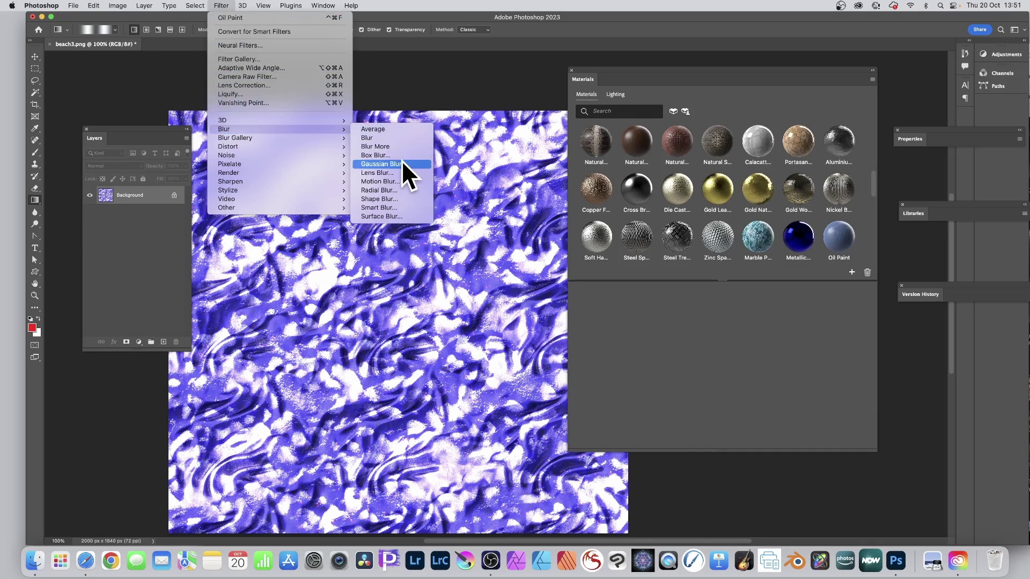
{"action": "mouse_move", "coordinate": [249, 173]}
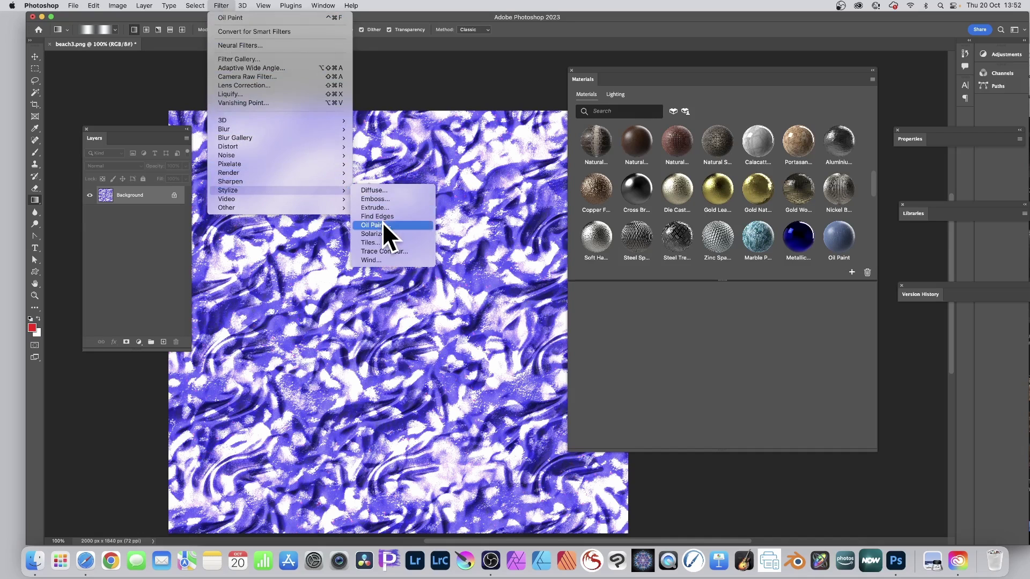
{"action": "left_click", "coordinate": [382, 225]}
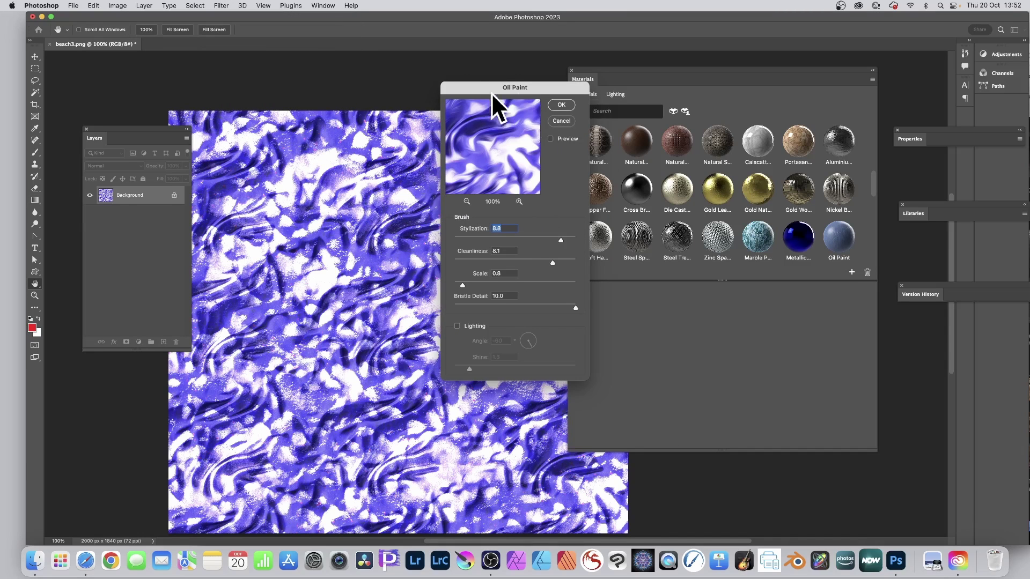
{"action": "left_click", "coordinate": [561, 105]}
{"action": "key", "text": "g"}
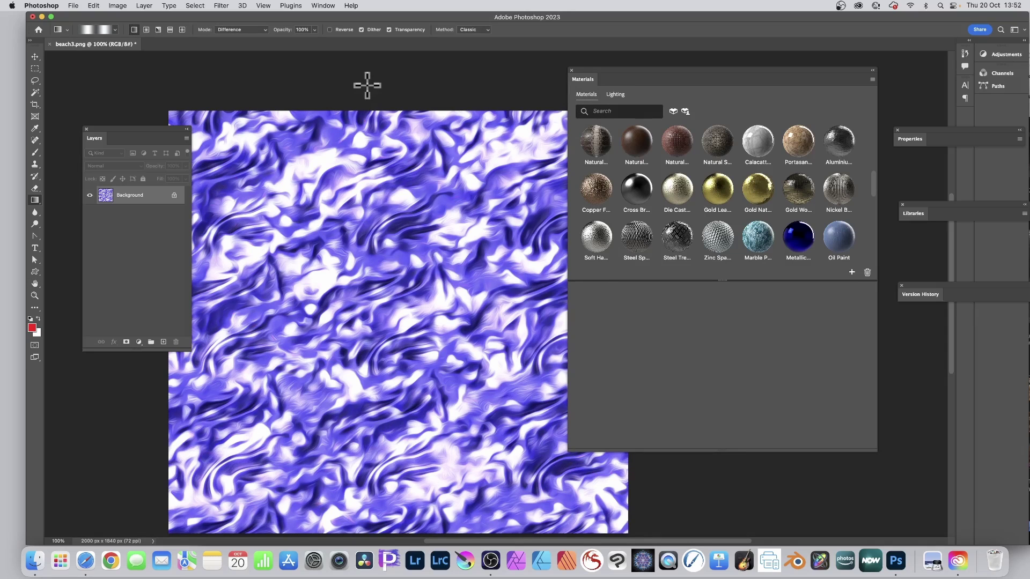
Step: Apply the Steel Spade Pattern material and set the Background copy layer's blending mode to Linear Light
{"action": "left_click", "coordinate": [636, 239]}
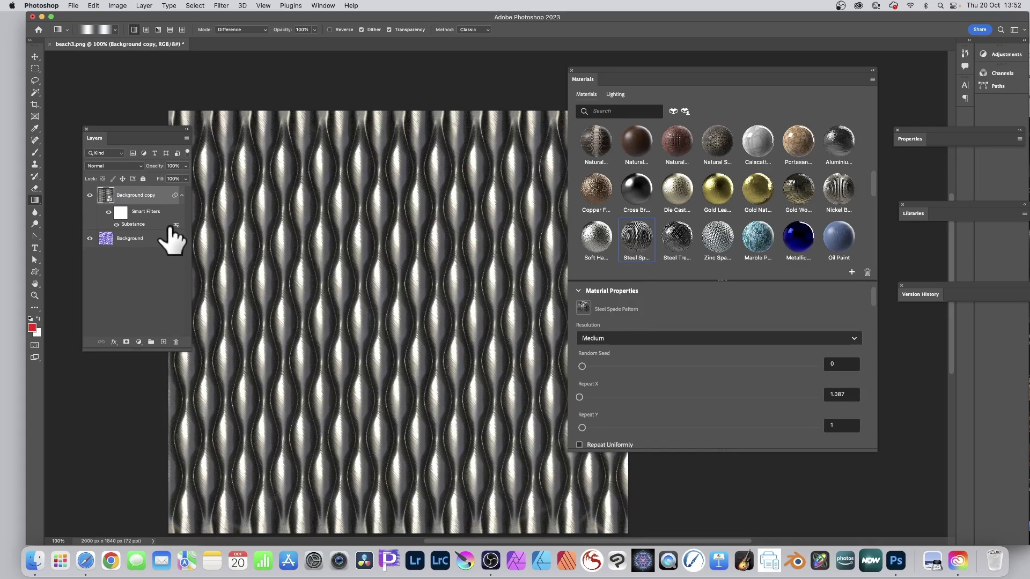
{"action": "left_click", "coordinate": [140, 165]}
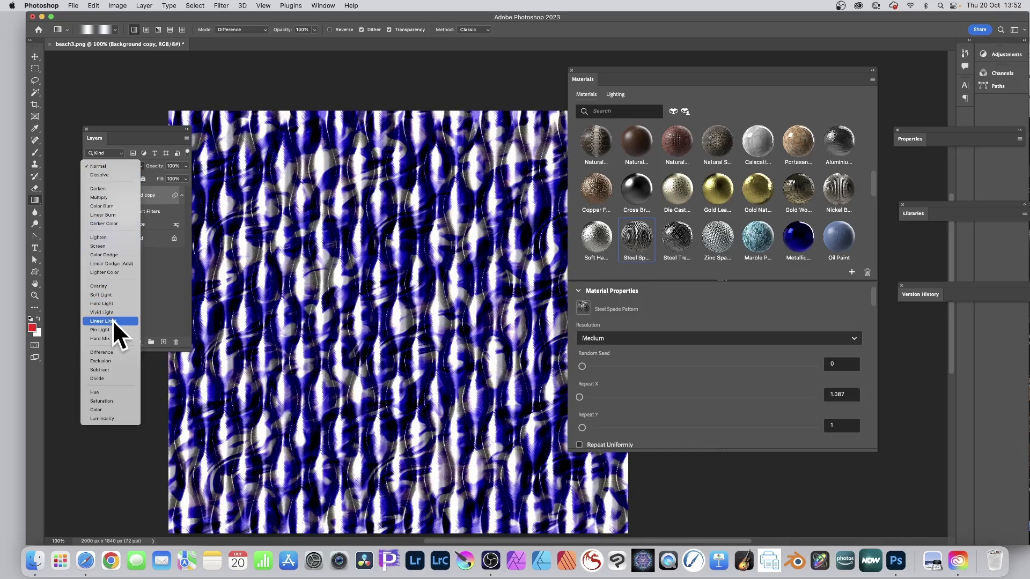
{"action": "left_click", "coordinate": [113, 321]}
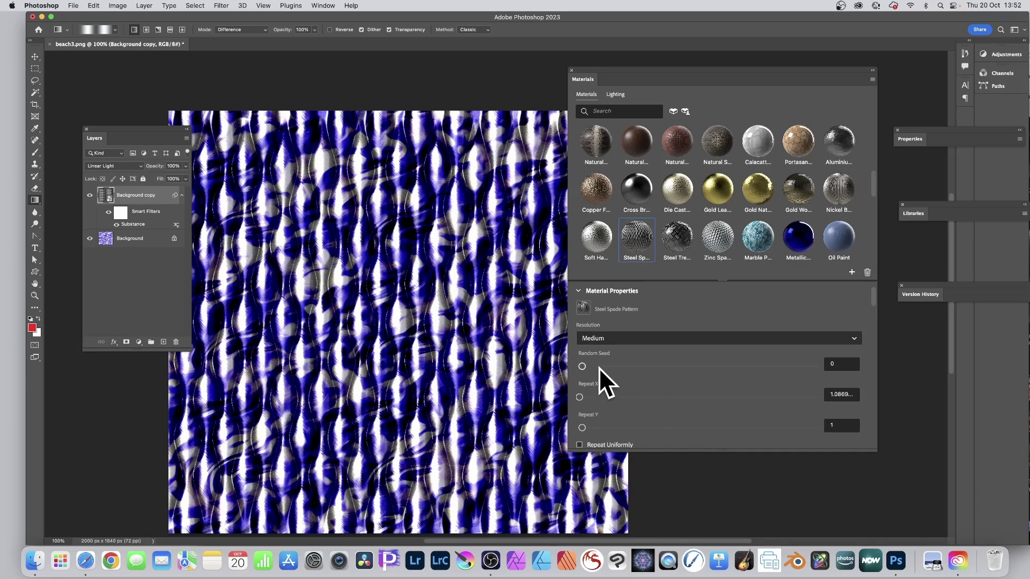
Step: Set the material's Random Seed to 663932 and return the Background copy layer's blending mode to Normal
{"action": "left_click_drag", "start_coordinate": [597, 367], "coordinate": [737, 363]}
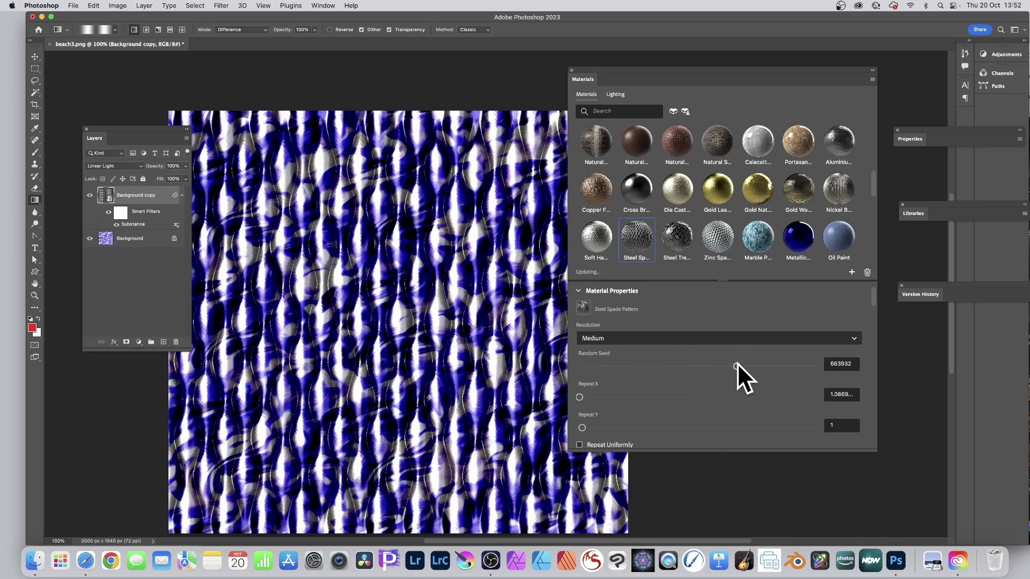
{"action": "left_click", "coordinate": [111, 166]}
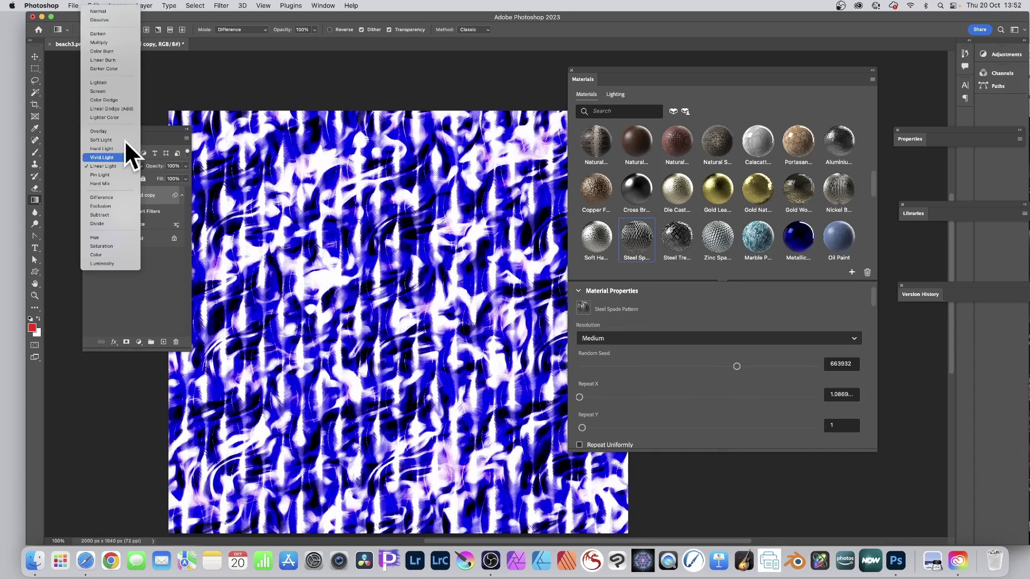
{"action": "left_click", "coordinate": [118, 11]}
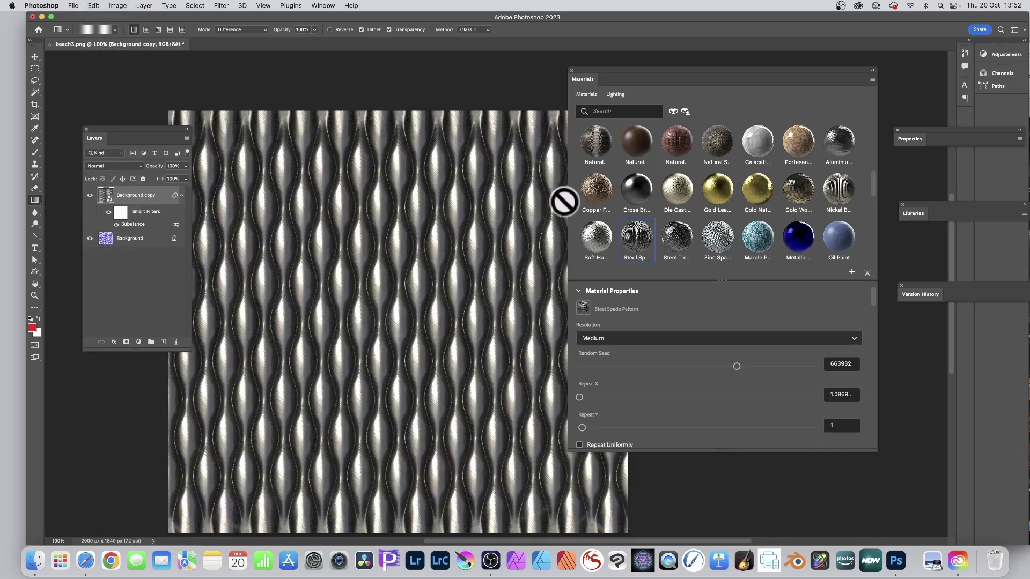
Step: Try the Rusty Steel Spade Pattern preset, and settle on the Rough Steel Spade Pattern preset
{"action": "scroll", "coordinate": [697, 334], "scroll_direction": "down", "scroll_amount": 3}
{"action": "scroll", "coordinate": [697, 335], "scroll_direction": "down", "scroll_amount": 1}
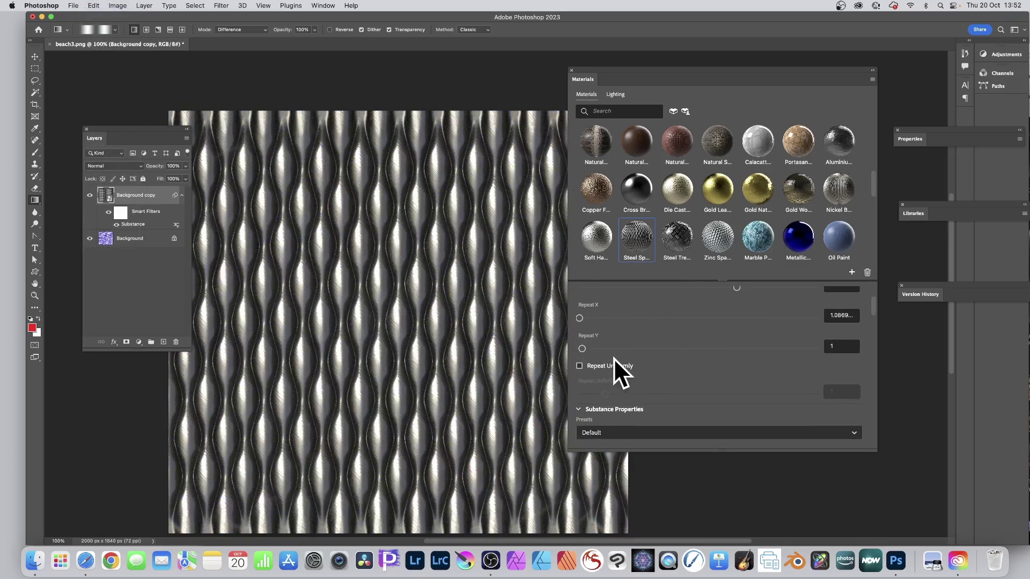
{"action": "scroll", "coordinate": [697, 366], "scroll_direction": "down", "scroll_amount": 5}
{"action": "left_click", "coordinate": [632, 341]}
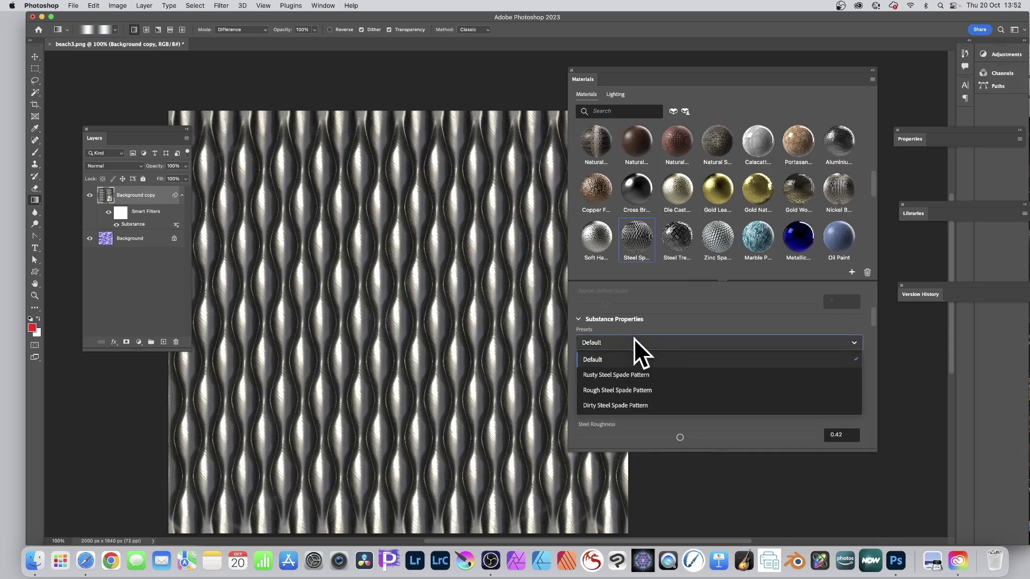
{"action": "left_click", "coordinate": [627, 373]}
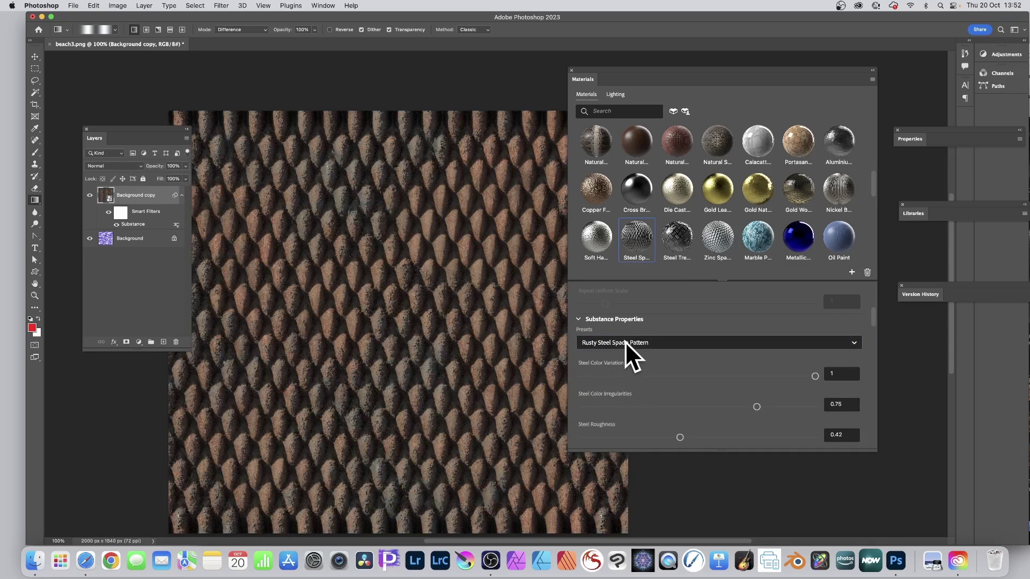
{"action": "left_click", "coordinate": [626, 342]}
{"action": "left_click", "coordinate": [618, 387]}
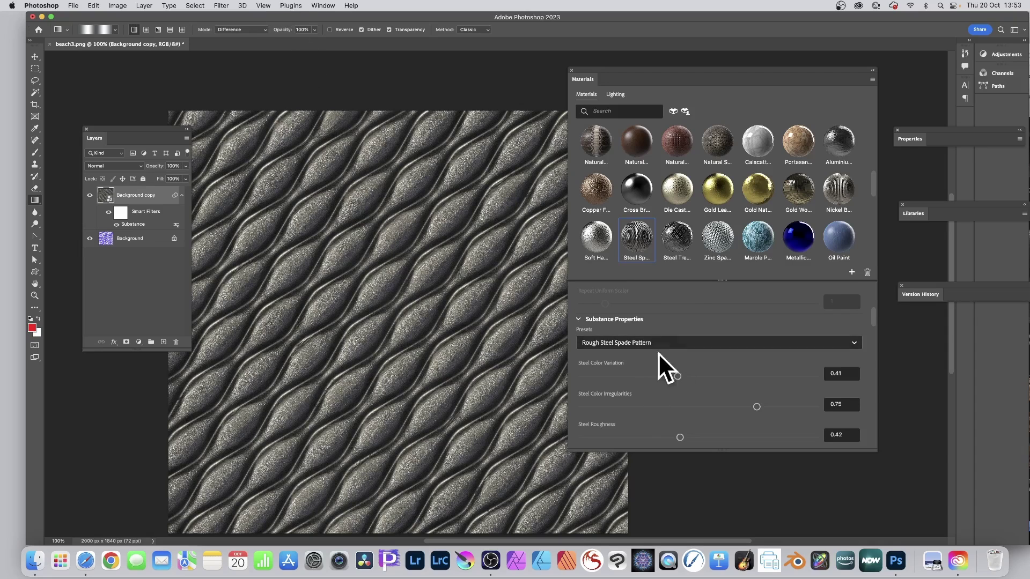
Step: Raise the Steel Color Variation, and set Steel Roughness Variation to 0.56 and Steel Roughness to 0.64
{"action": "left_click", "coordinate": [706, 375]}
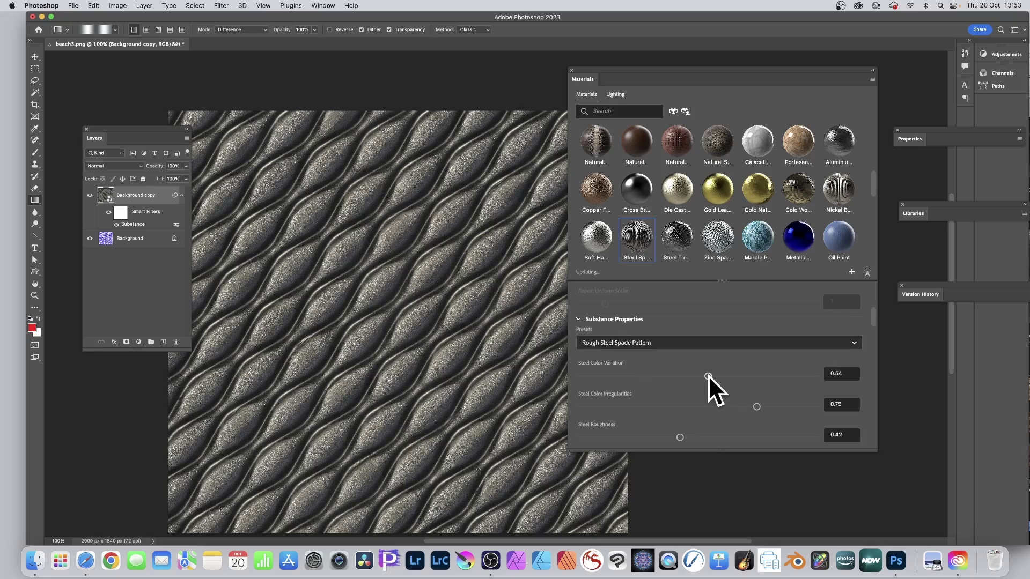
{"action": "left_click_drag", "start_coordinate": [707, 375], "coordinate": [768, 375]}
{"action": "scroll", "coordinate": [747, 370], "scroll_direction": "down", "scroll_amount": 5}
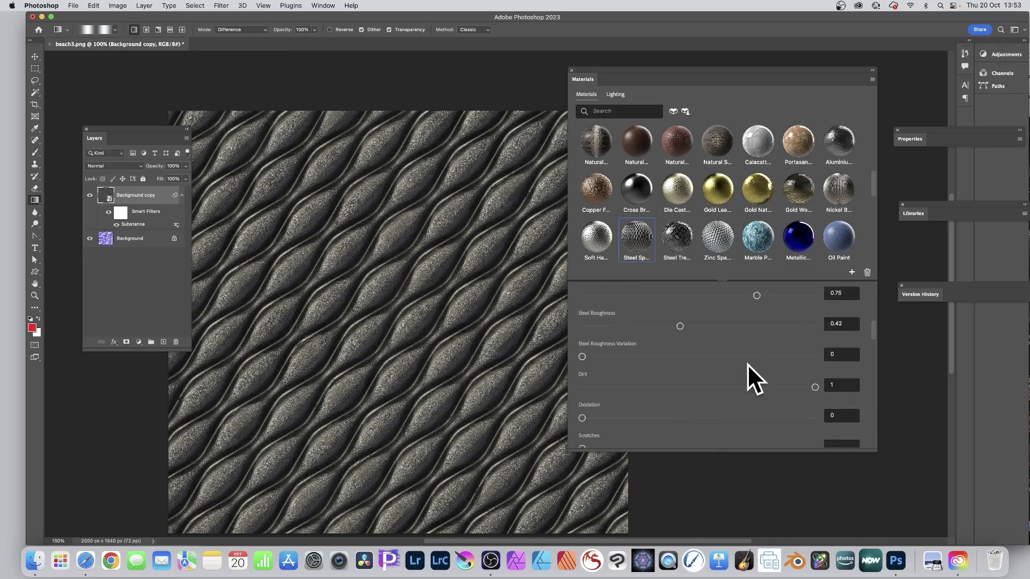
{"action": "left_click", "coordinate": [712, 330]}
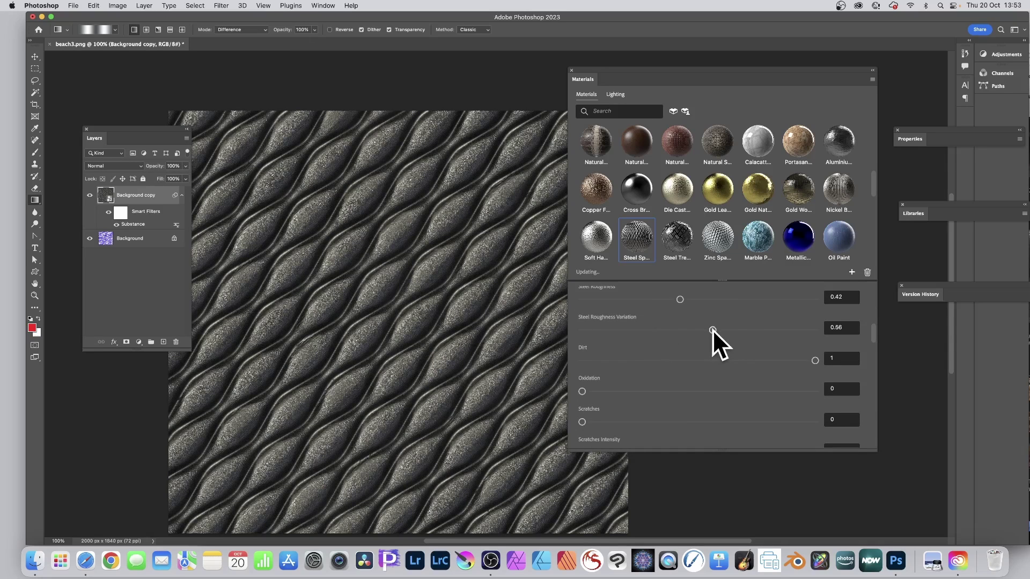
{"action": "left_click", "coordinate": [730, 298]}
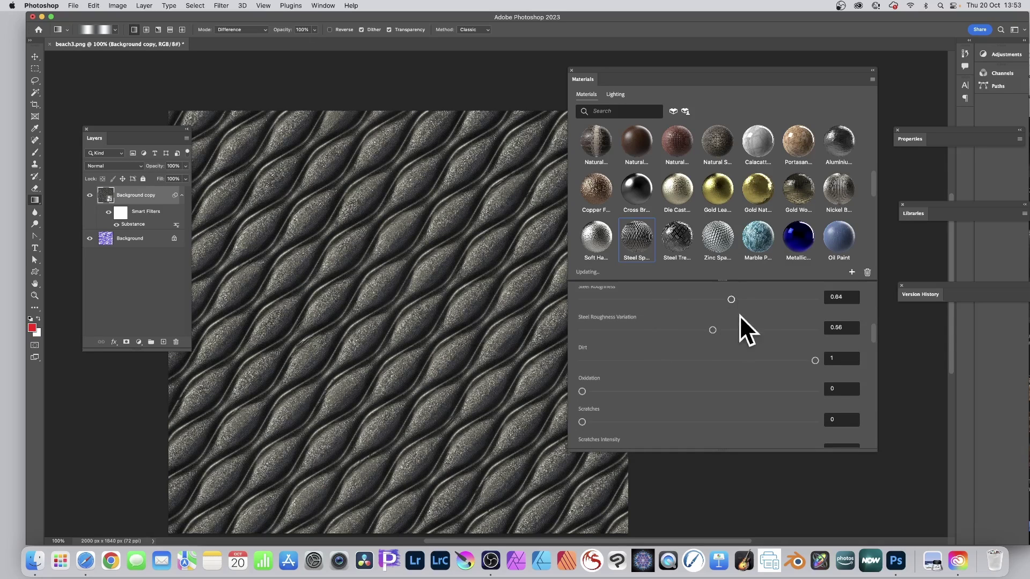
Step: Try a Dirt value of 0.59, settling on 0.88, and set Oxidation to 0.39
{"action": "left_click", "coordinate": [719, 360]}
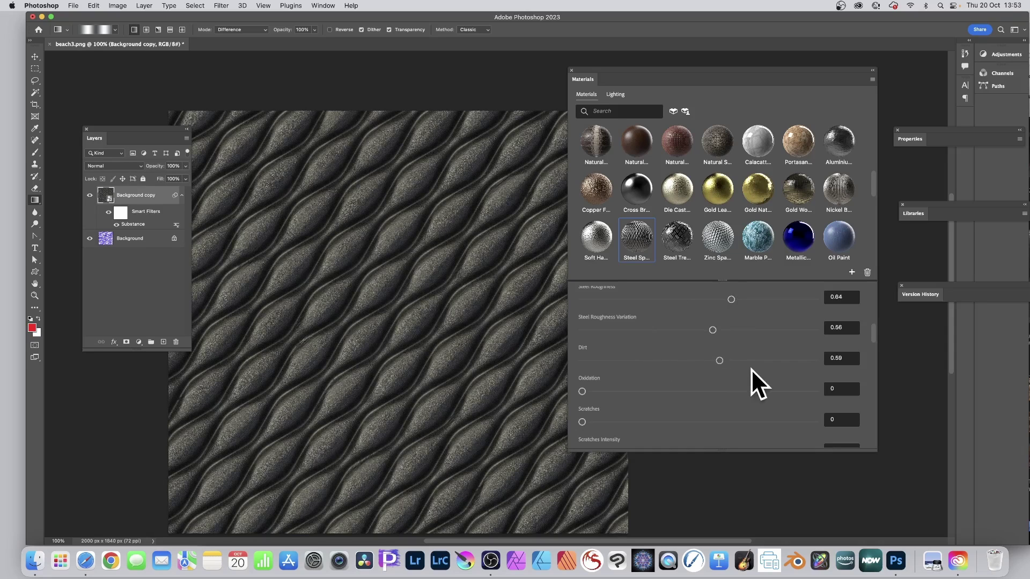
{"action": "left_click", "coordinate": [787, 360]}
{"action": "left_click", "coordinate": [673, 390]}
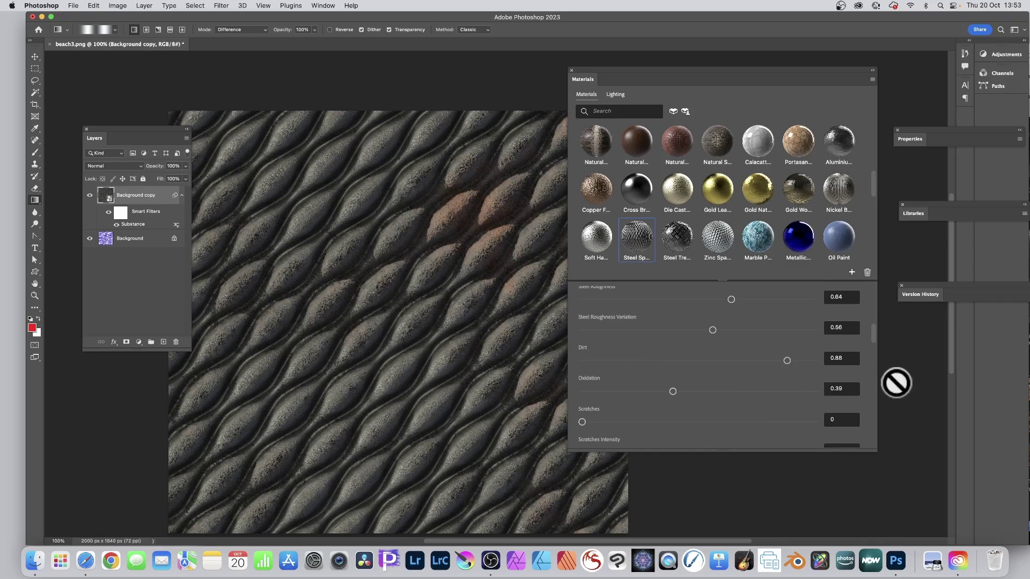
Step: Set Scratches to 0.66, Scratches Intensity to 0.64 and Relief Variation to 0.74 for the steel material
{"action": "left_click", "coordinate": [735, 422]}
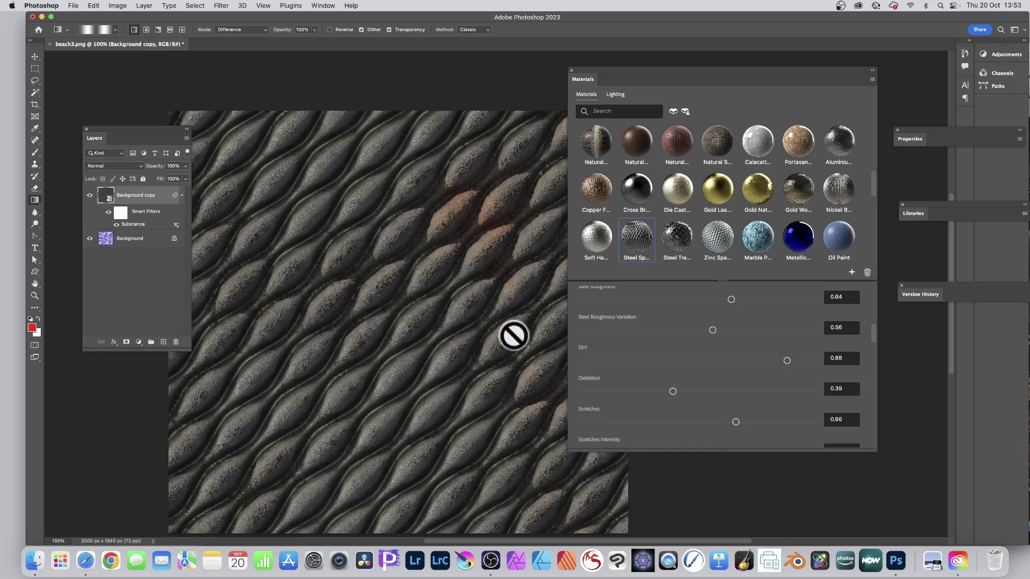
{"action": "scroll", "coordinate": [758, 395], "scroll_direction": "down", "scroll_amount": 3}
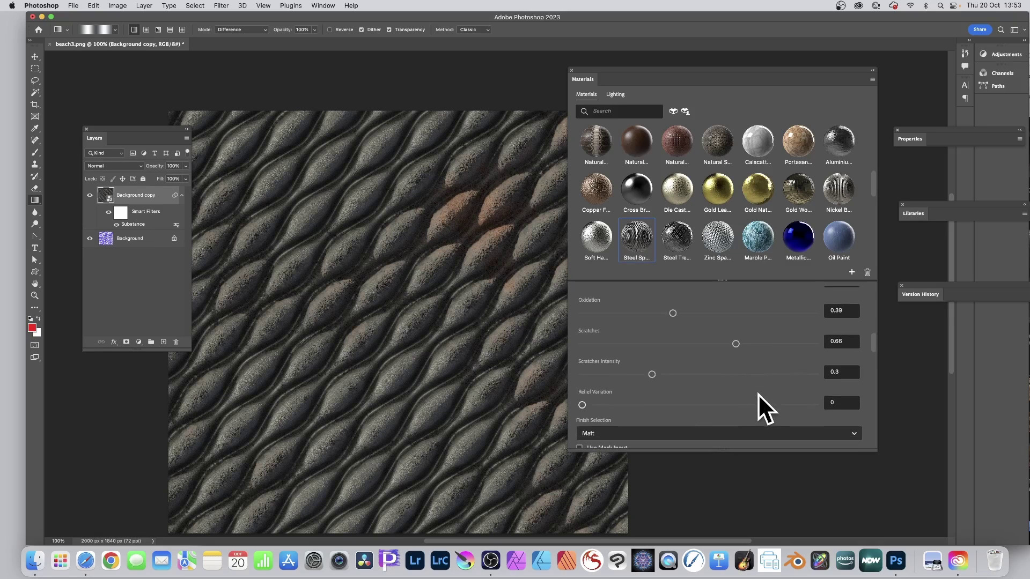
{"action": "left_click_drag", "start_coordinate": [652, 375], "coordinate": [741, 372]}
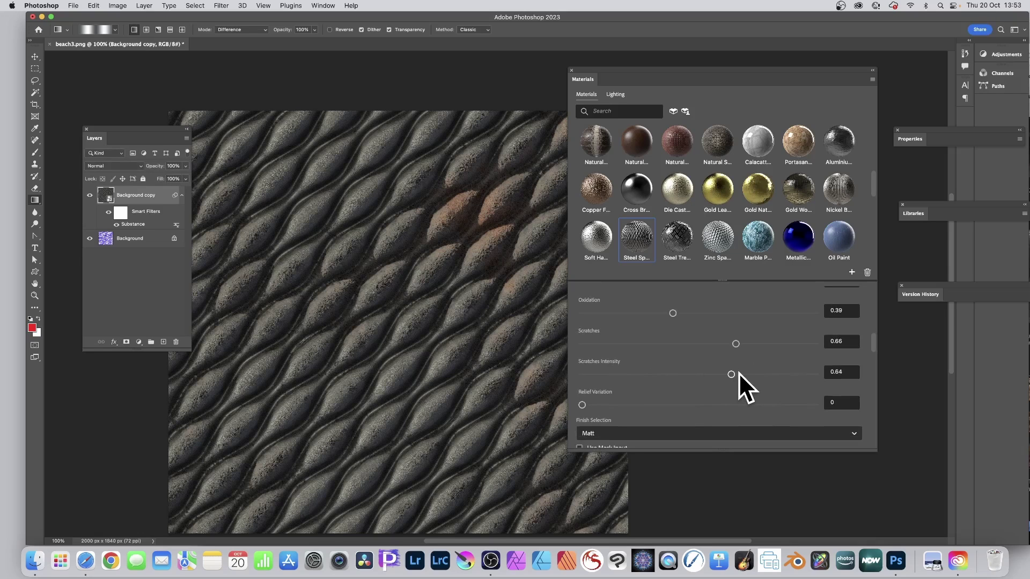
{"action": "scroll", "coordinate": [738, 372], "scroll_direction": "down", "scroll_amount": 1}
{"action": "left_click_drag", "start_coordinate": [656, 395], "coordinate": [667, 394]}
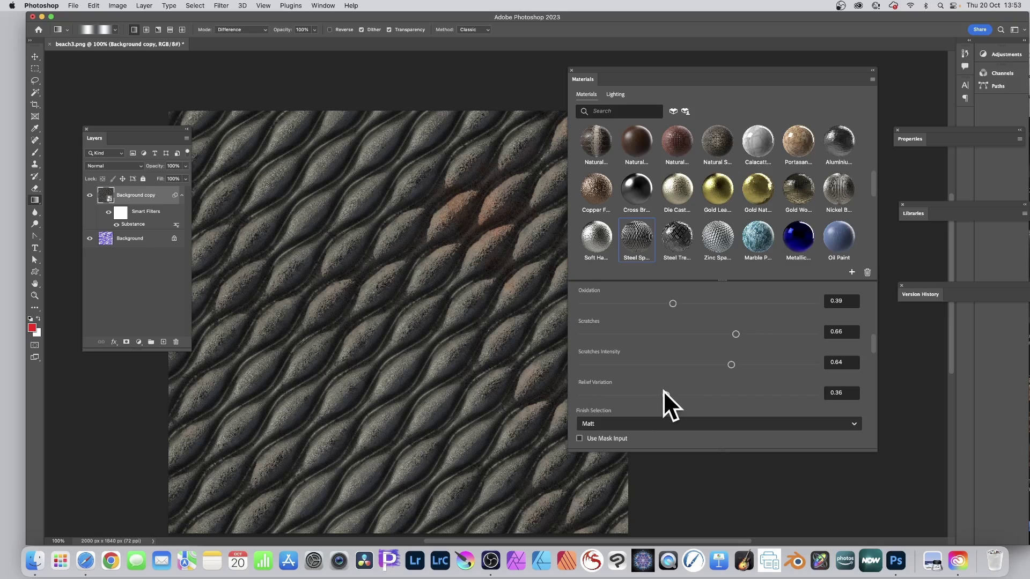
{"action": "left_click", "coordinate": [754, 395]}
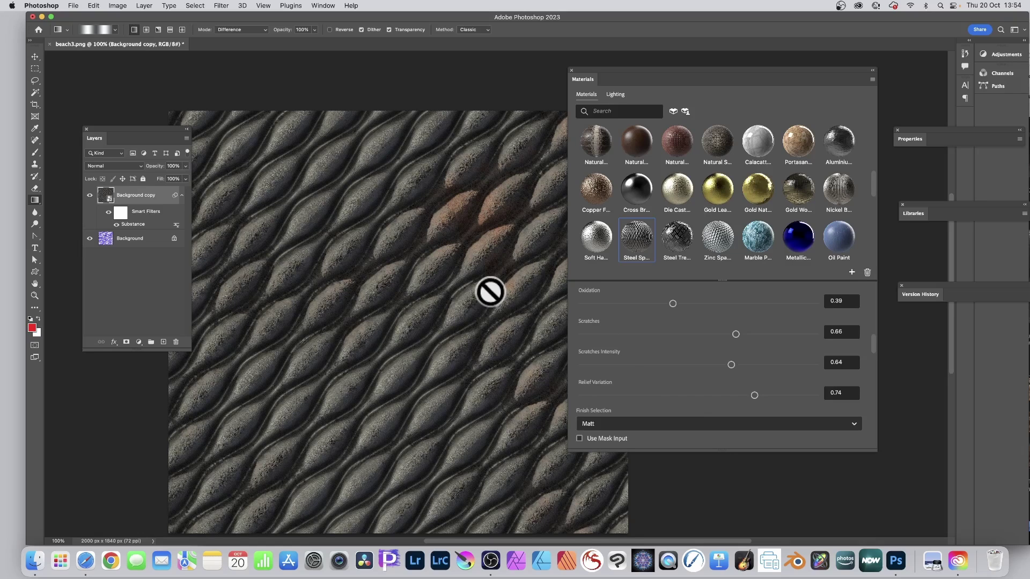
Step: Try the Brush finish for the steel material and settle on Polish
{"action": "left_click", "coordinate": [703, 421]}
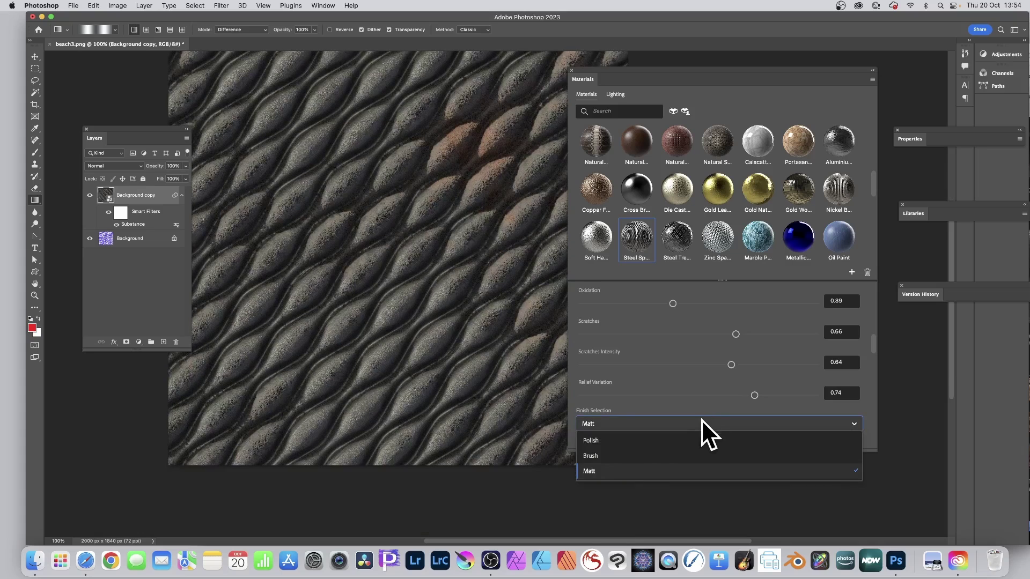
{"action": "left_click", "coordinate": [614, 456]}
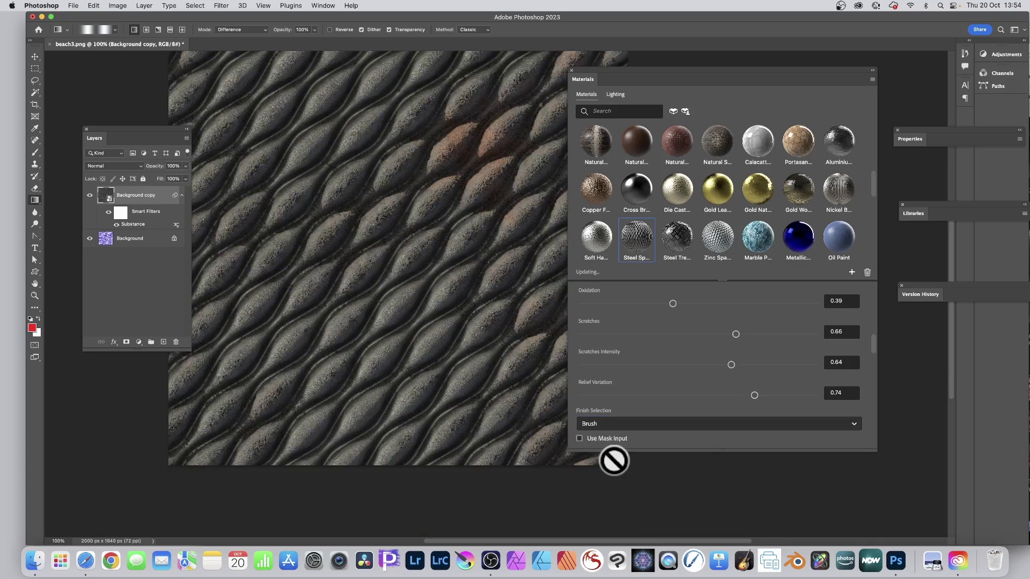
{"action": "left_click", "coordinate": [601, 424]}
{"action": "left_click", "coordinate": [597, 441]}
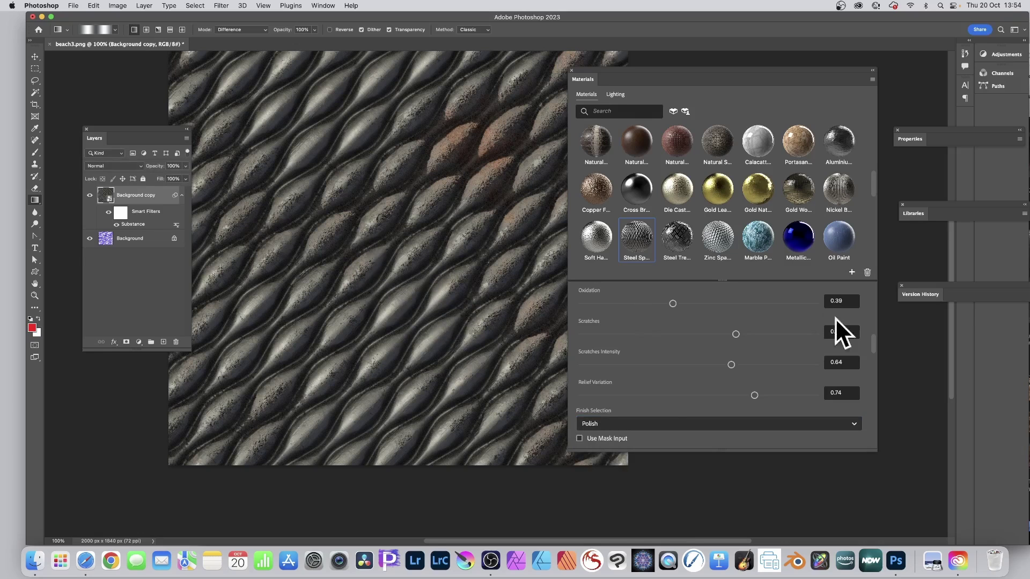
Step: Set Spade Pattern Tile to 16 and Spade Pattern Size X to 0.63 after trying 22 and 0.17 respectively
{"action": "scroll", "coordinate": [613, 444], "scroll_direction": "down", "scroll_amount": 3}
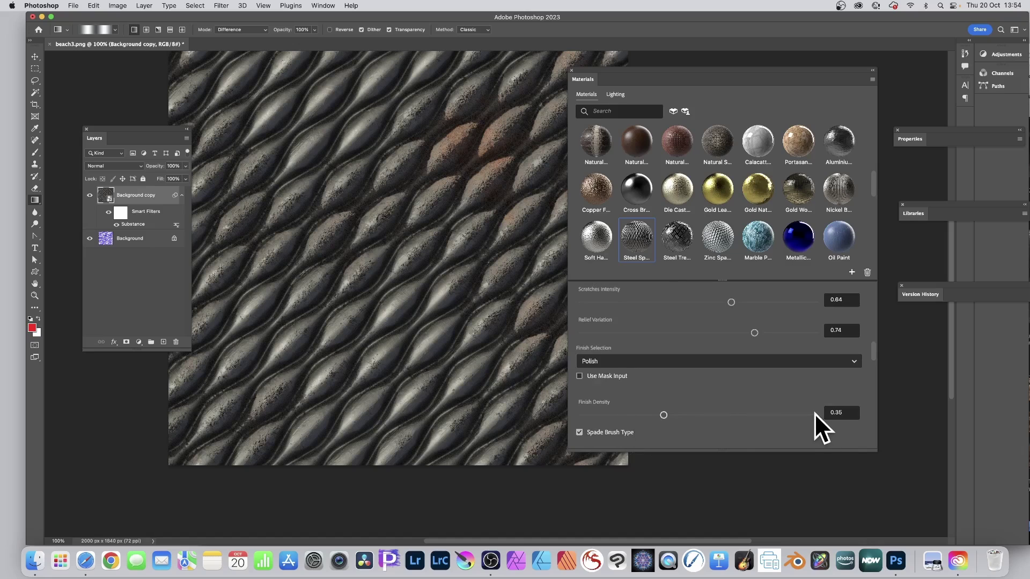
{"action": "scroll", "coordinate": [681, 421], "scroll_direction": "down", "scroll_amount": 3}
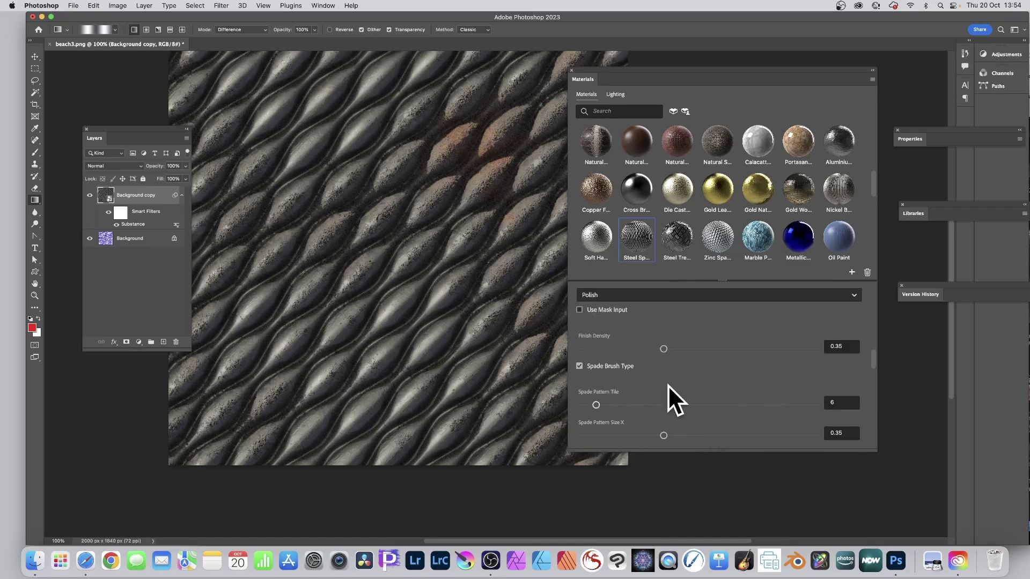
{"action": "scroll", "coordinate": [667, 385], "scroll_direction": "down", "scroll_amount": 2}
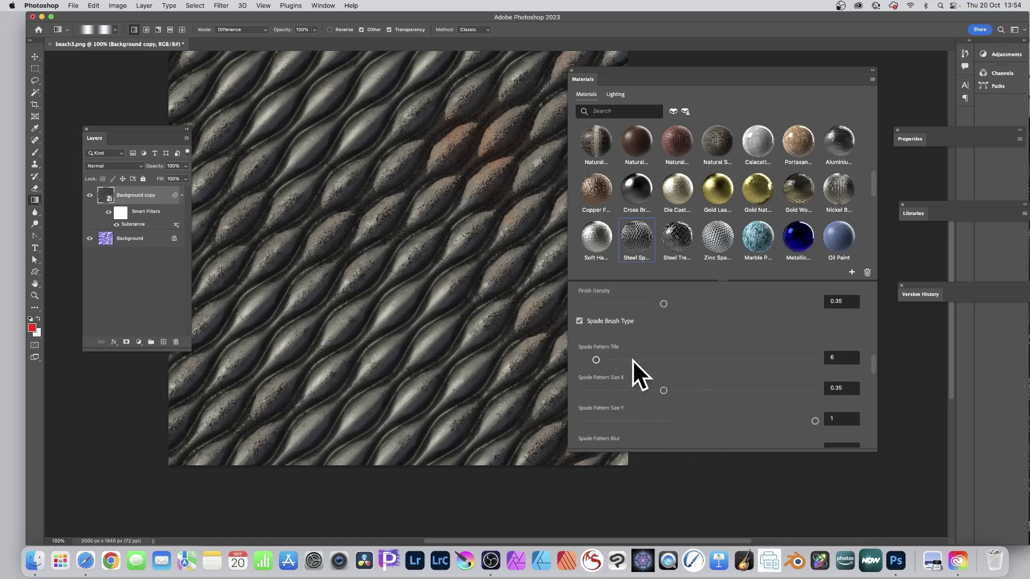
{"action": "left_click", "coordinate": [633, 360]}
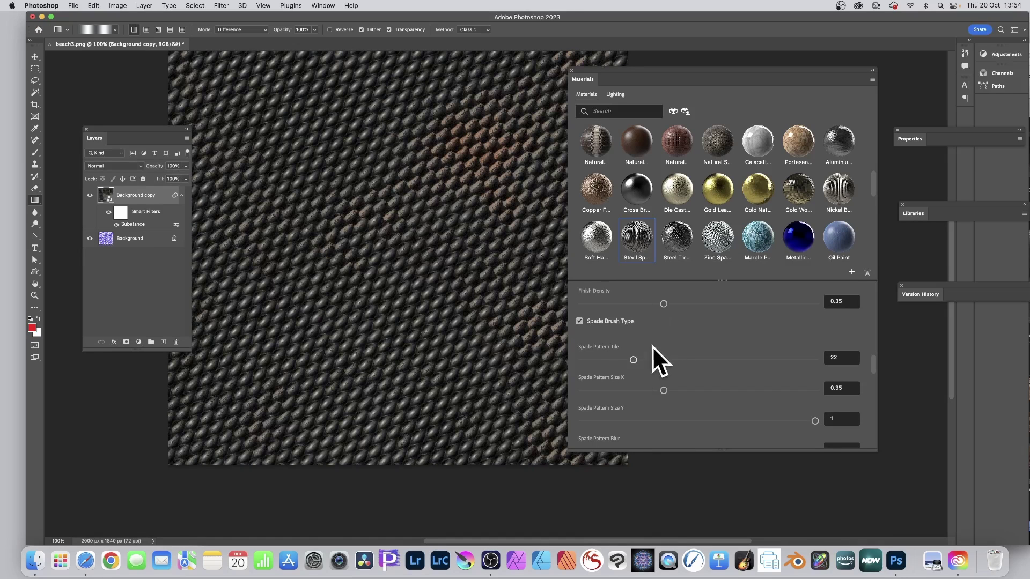
{"action": "left_click", "coordinate": [617, 359]}
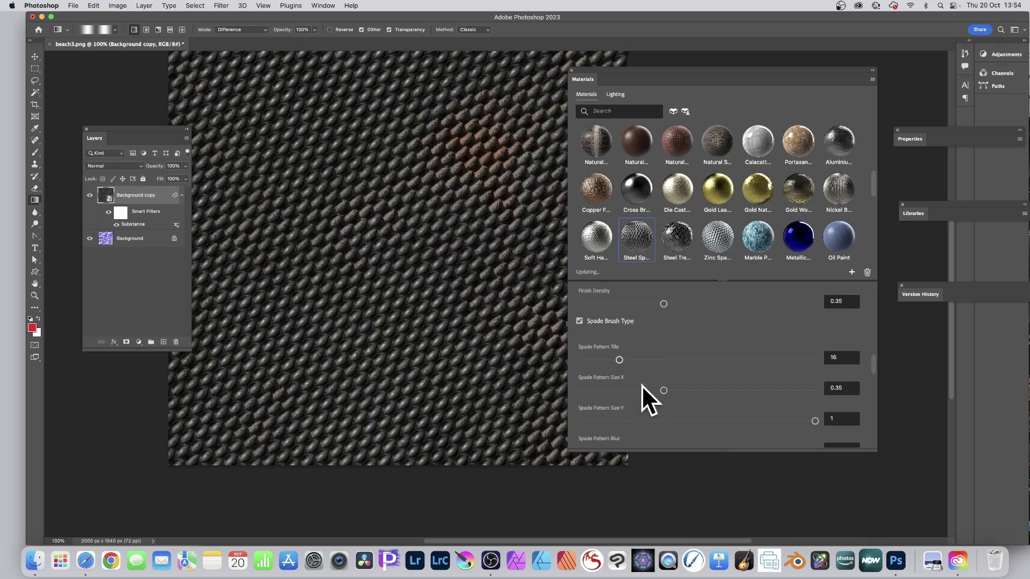
{"action": "left_click", "coordinate": [622, 390]}
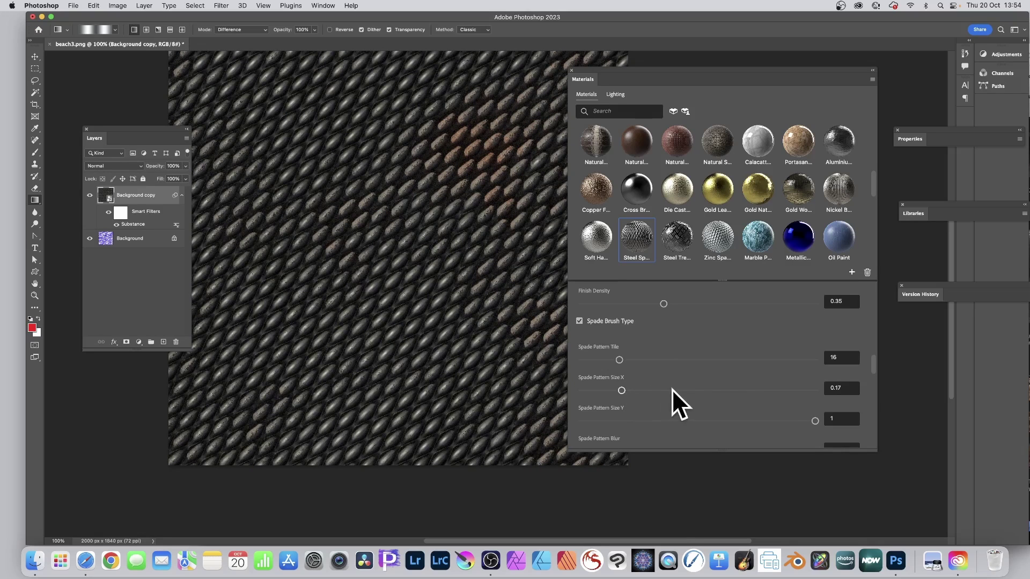
{"action": "left_click", "coordinate": [728, 390]}
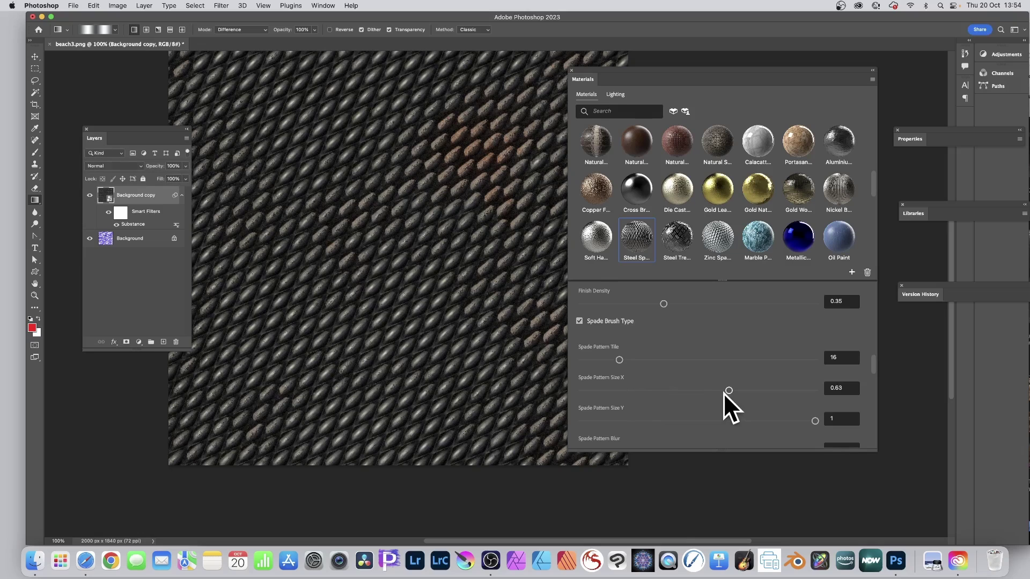
Step: Change the Spade Pattern Dirt Color to bright red and set Spade Pattern Dirt Density to 0.57
{"action": "scroll", "coordinate": [702, 395], "scroll_direction": "down", "scroll_amount": 3}
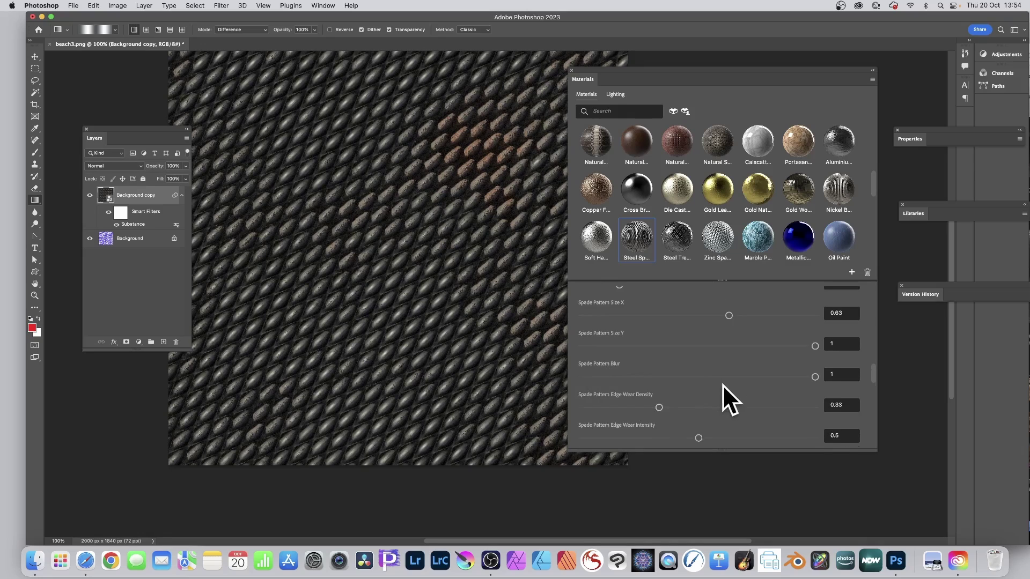
{"action": "scroll", "coordinate": [723, 385], "scroll_direction": "down", "scroll_amount": 3}
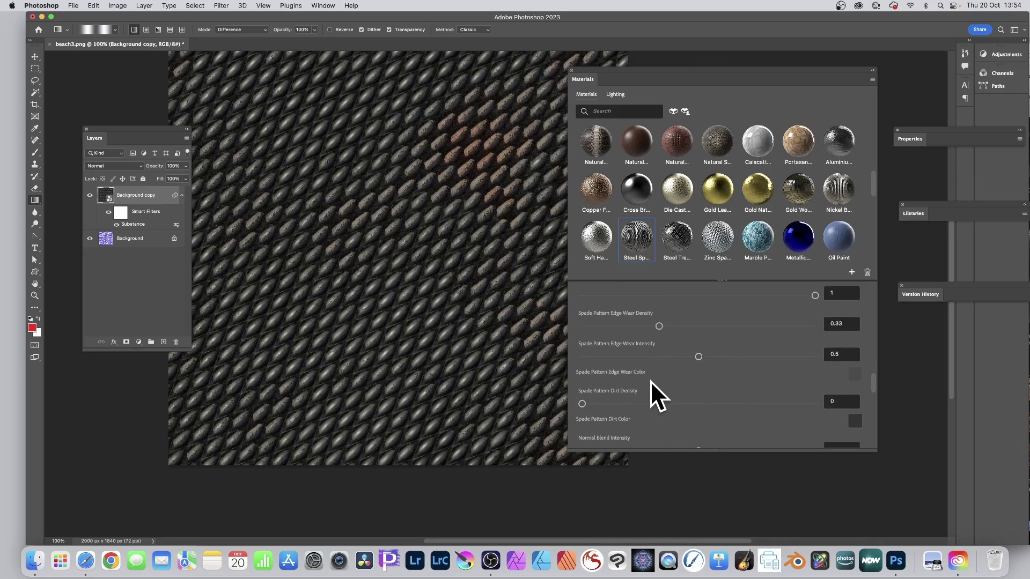
{"action": "scroll", "coordinate": [650, 380], "scroll_direction": "down", "scroll_amount": 3}
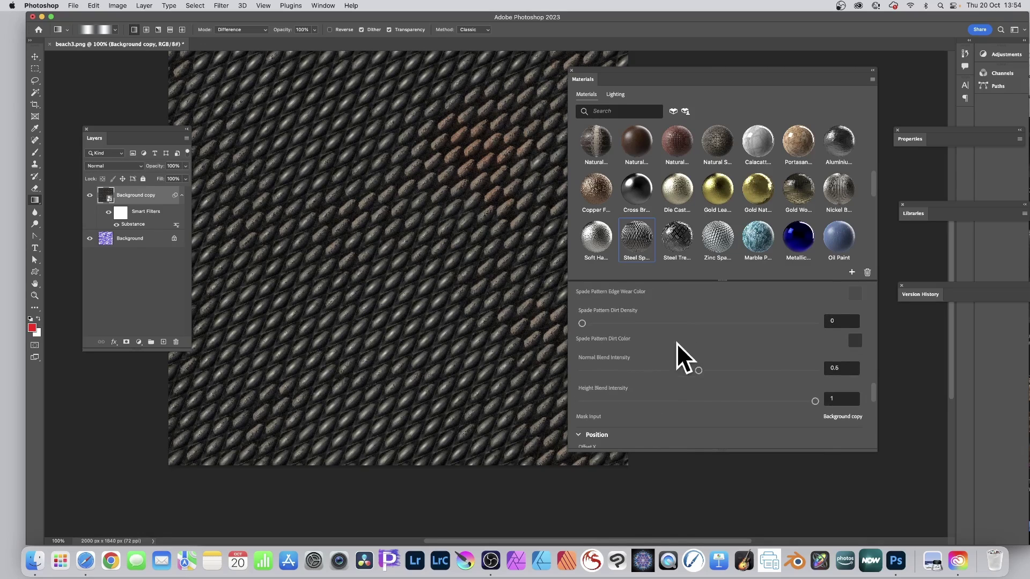
{"action": "left_click", "coordinate": [855, 341]}
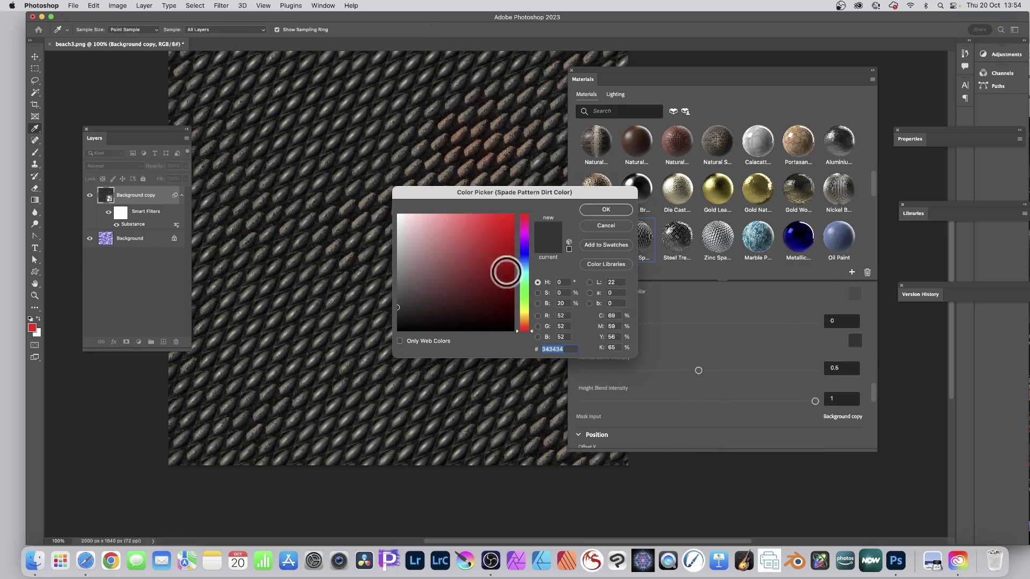
{"action": "left_click", "coordinate": [516, 217]}
{"action": "left_click", "coordinate": [594, 209]}
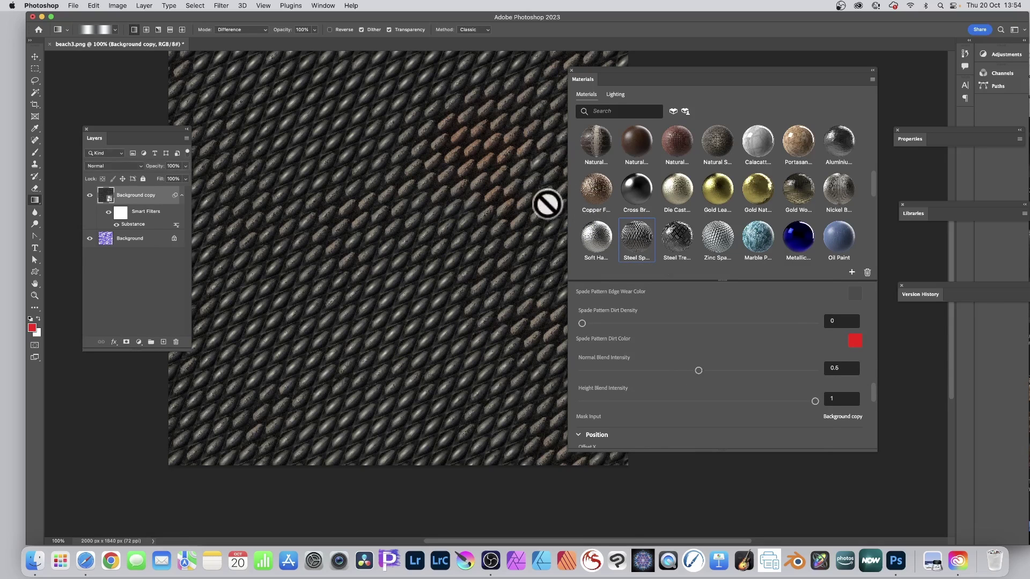
{"action": "left_click", "coordinate": [636, 323]}
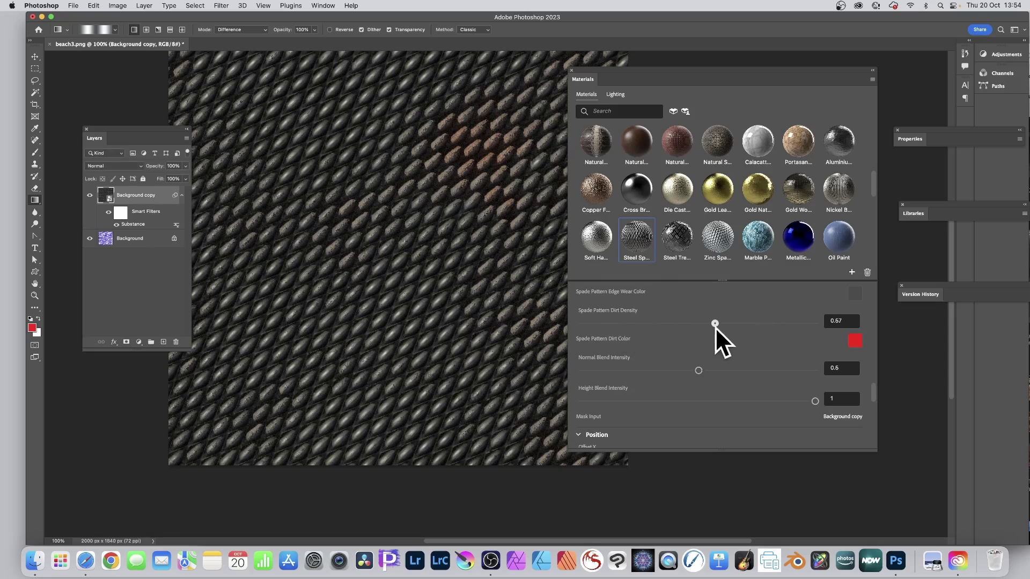
{"action": "left_click_drag", "start_coordinate": [715, 326], "coordinate": [713, 326]}
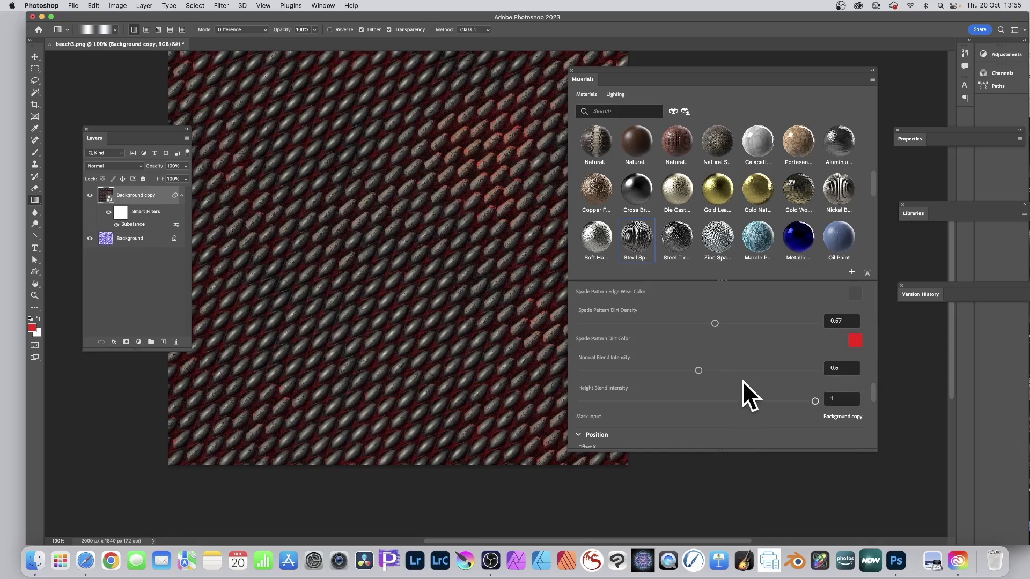
Step: Rotate the steel material by 129 degrees and set its position to Offset Y 0.26 and Offset X 0.33
{"action": "scroll", "coordinate": [742, 381], "scroll_direction": "down", "scroll_amount": 3}
{"action": "scroll", "coordinate": [668, 386], "scroll_direction": "down", "scroll_amount": 2}
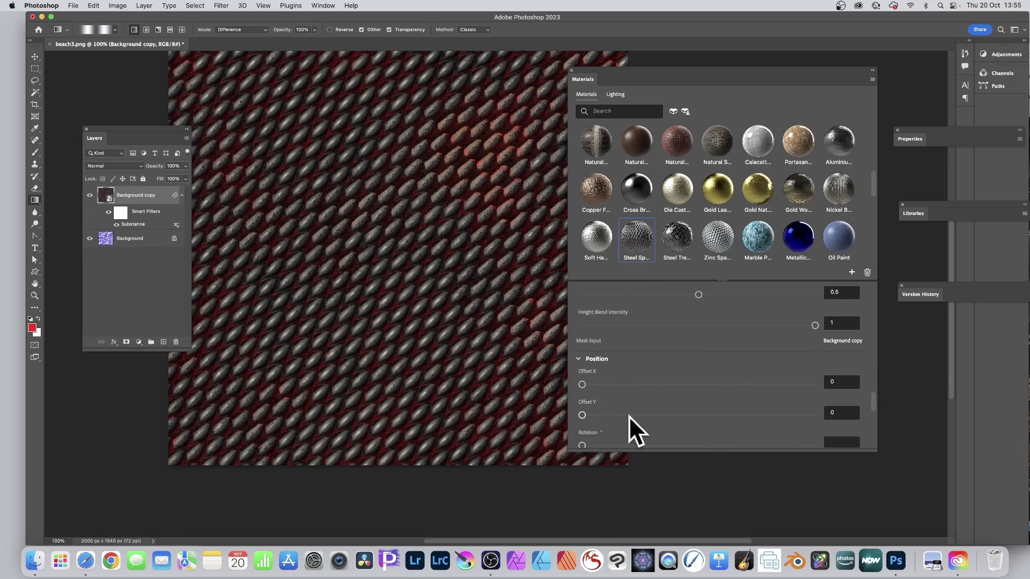
{"action": "scroll", "coordinate": [671, 386], "scroll_direction": "down", "scroll_amount": 2}
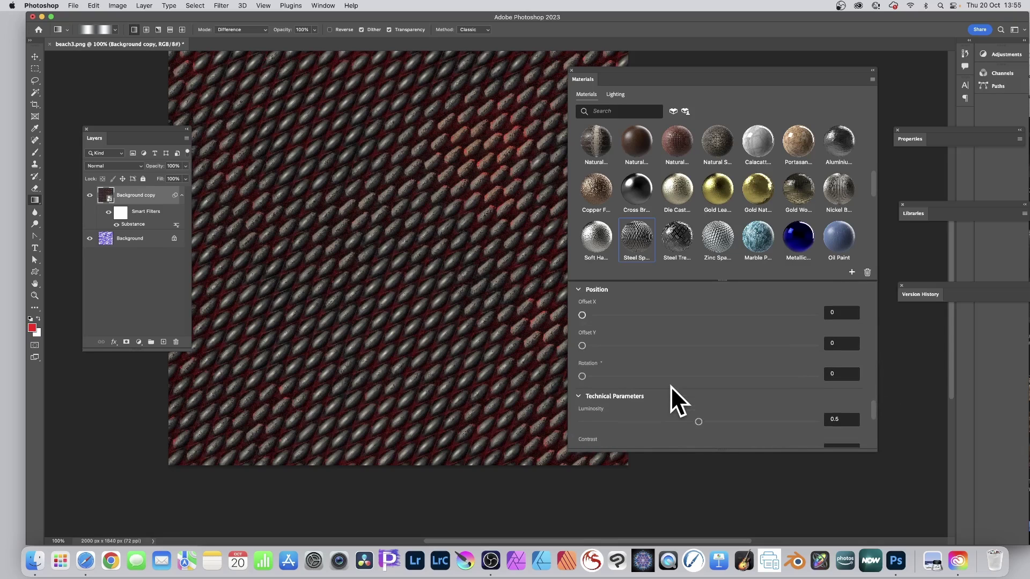
{"action": "left_click", "coordinate": [664, 376]}
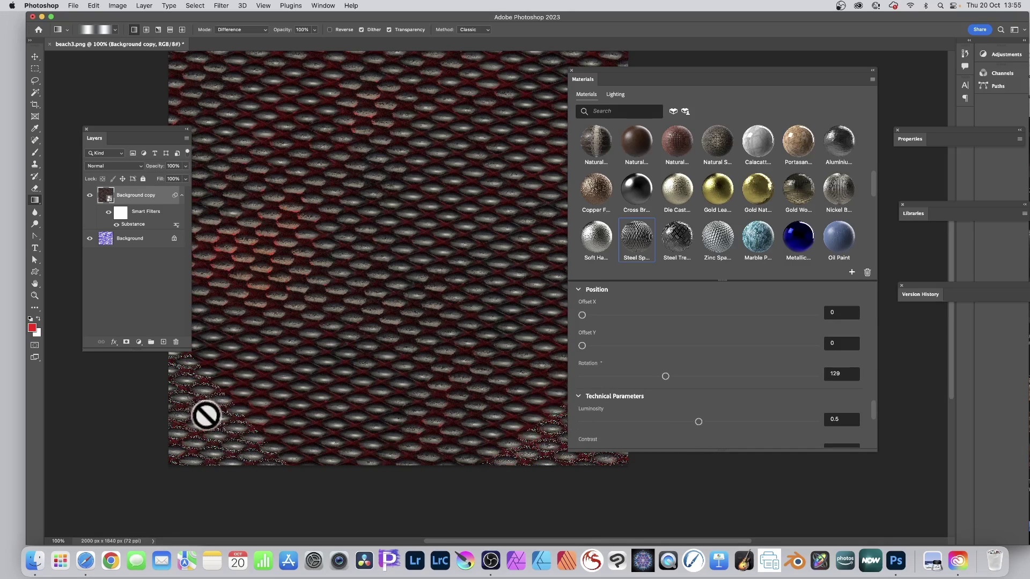
{"action": "left_click_drag", "start_coordinate": [603, 345], "coordinate": [642, 345]}
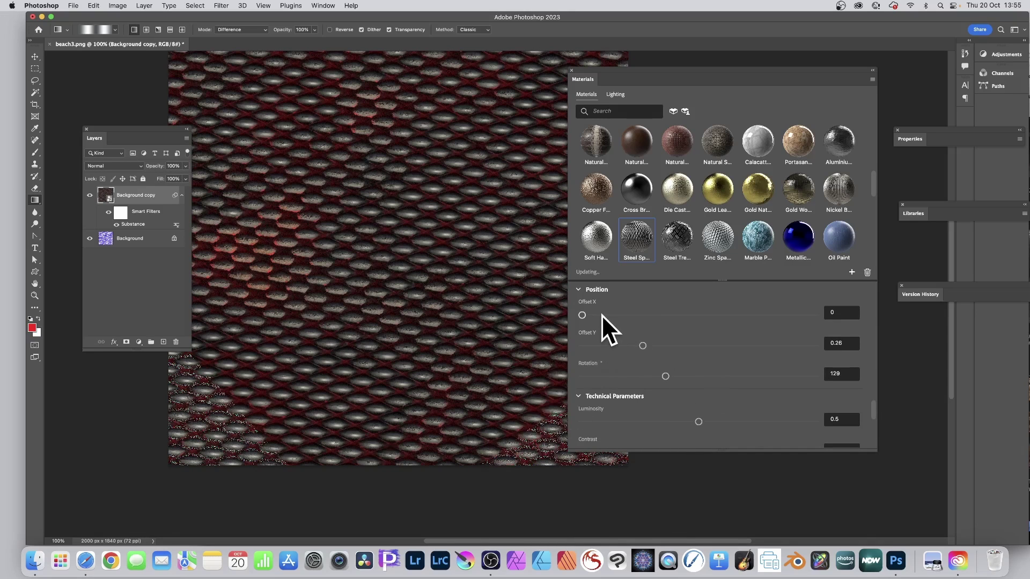
{"action": "left_click_drag", "start_coordinate": [602, 315], "coordinate": [659, 315]}
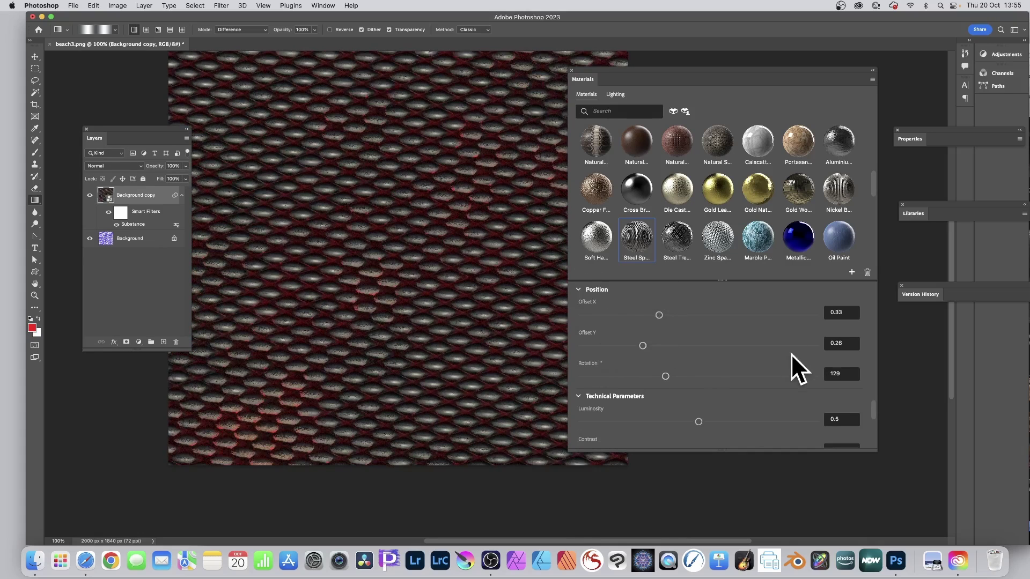
Step: Set the steel material's Contrast to 0.27, Hue Shift to 0.48 and Height Position to 0.91
{"action": "scroll", "coordinate": [784, 350], "scroll_direction": "down", "scroll_amount": 3}
{"action": "left_click_drag", "start_coordinate": [720, 373], "coordinate": [729, 373]}
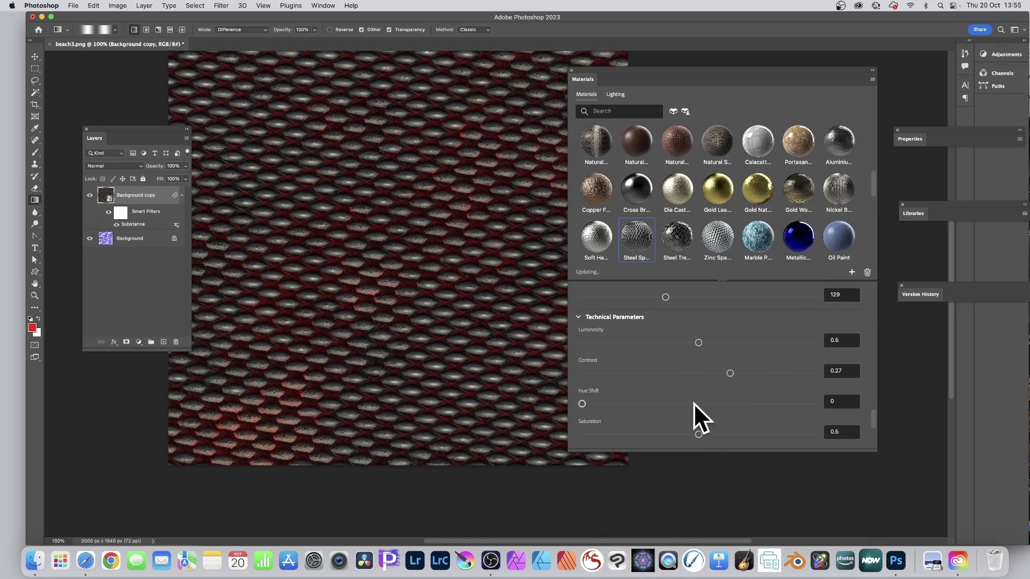
{"action": "left_click_drag", "start_coordinate": [660, 404], "coordinate": [695, 404]}
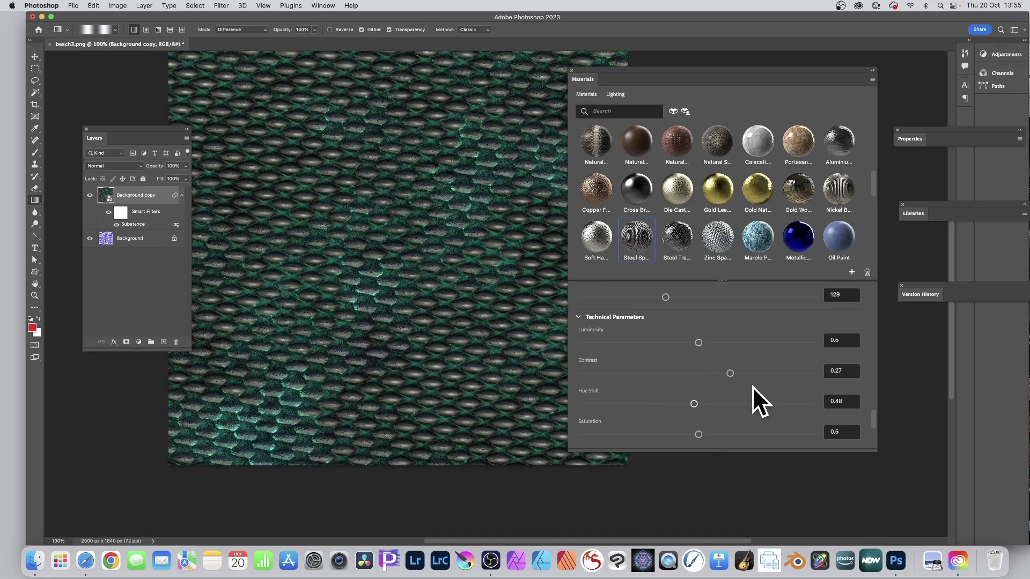
{"action": "scroll", "coordinate": [750, 384], "scroll_direction": "down", "scroll_amount": 5}
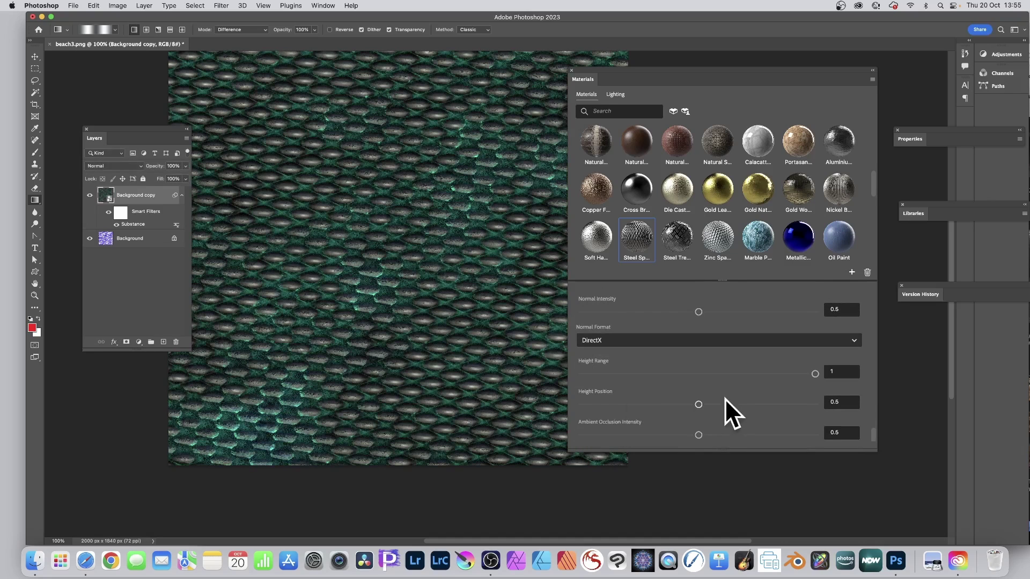
{"action": "left_click_drag", "start_coordinate": [782, 405], "coordinate": [794, 405]}
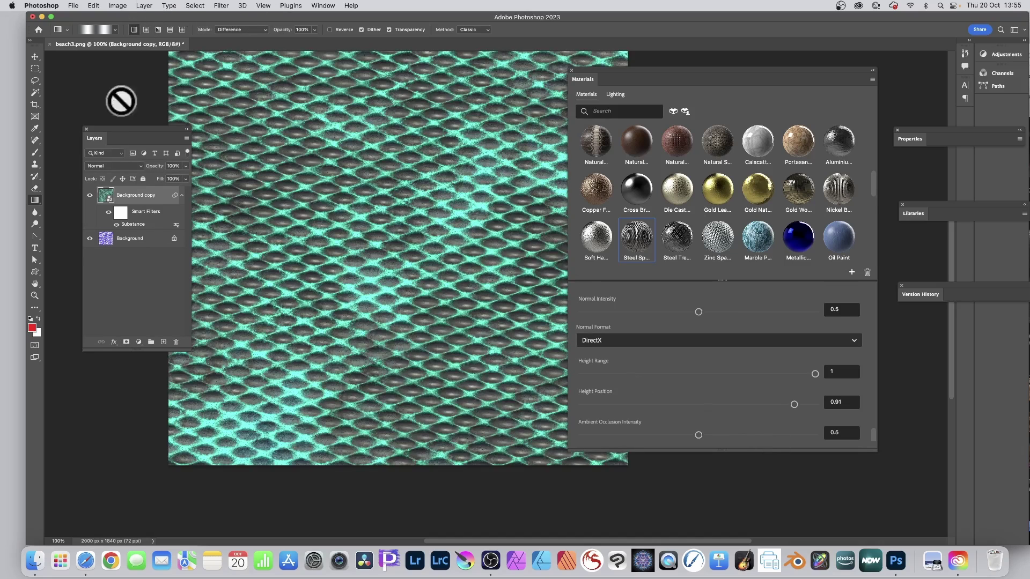
Step: Blend the material layer with the background in Subtract mode and flatten the image
{"action": "left_click", "coordinate": [103, 165]}
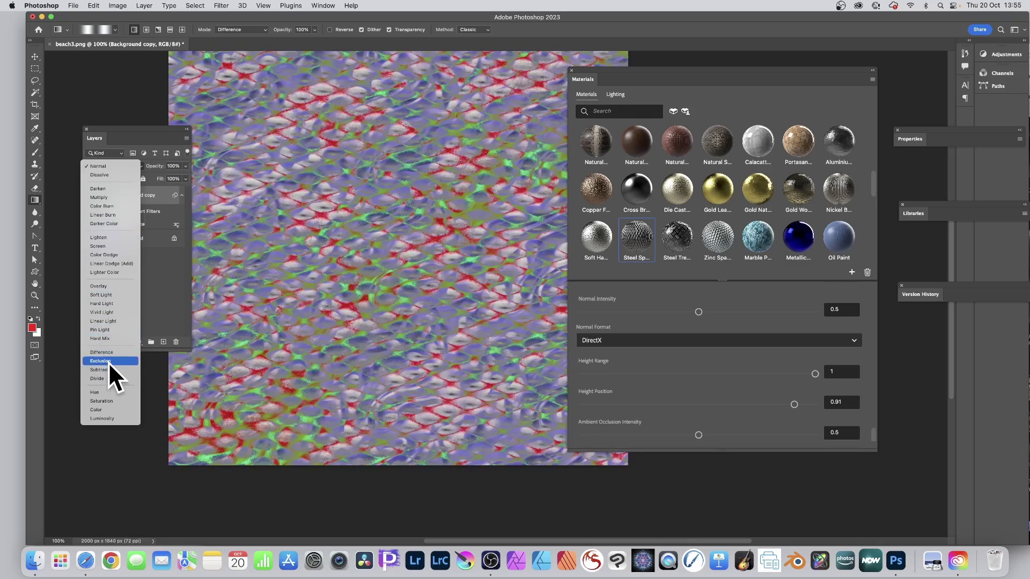
{"action": "left_click", "coordinate": [107, 371]}
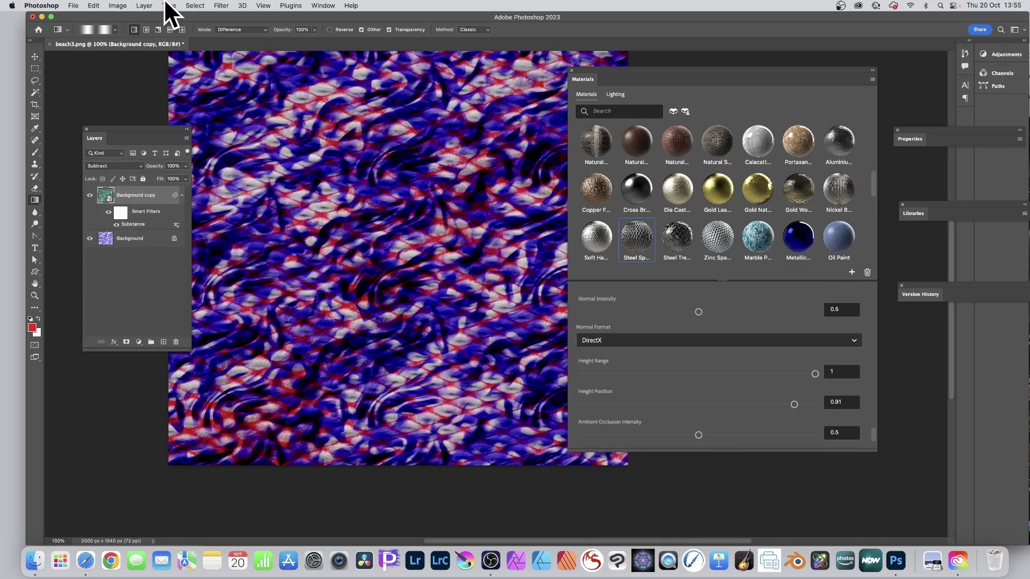
{"action": "left_click", "coordinate": [144, 6]}
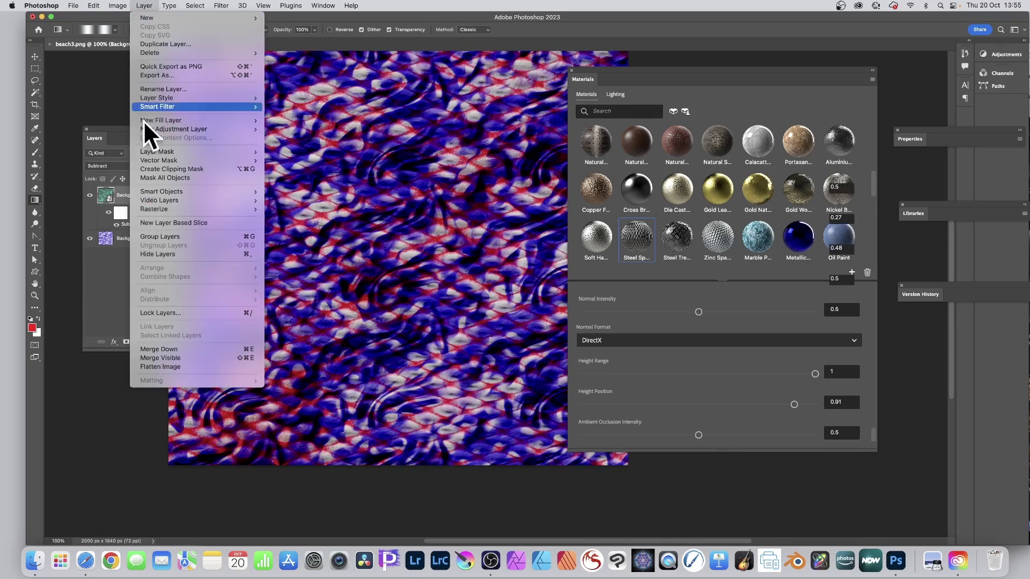
{"action": "left_click", "coordinate": [157, 368]}
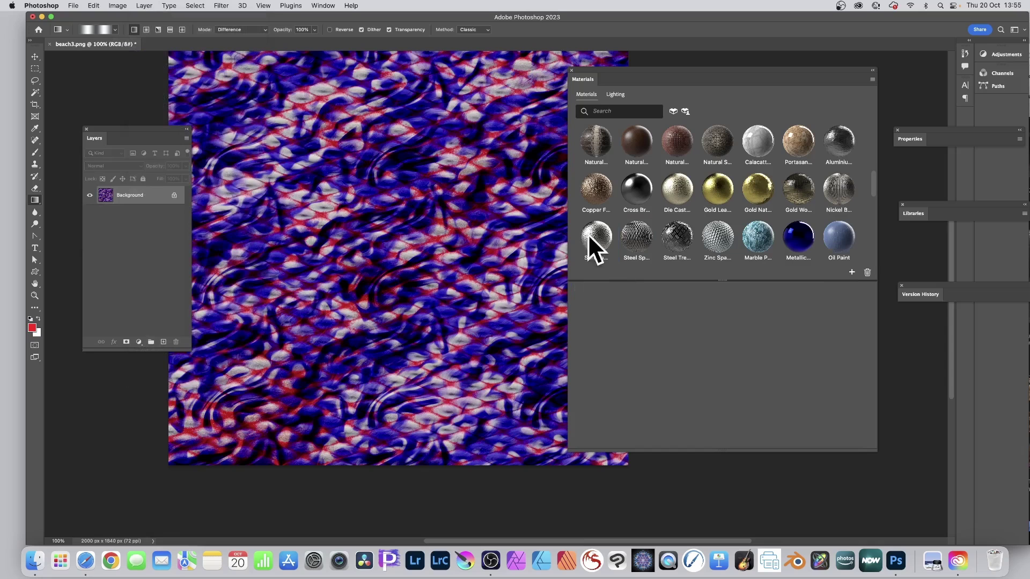
Step: Apply the Copper Foil material and set its lighting Rotation to 106.4 and Height to 7.3 after trying a Height of 65.3
{"action": "left_click", "coordinate": [597, 191]}
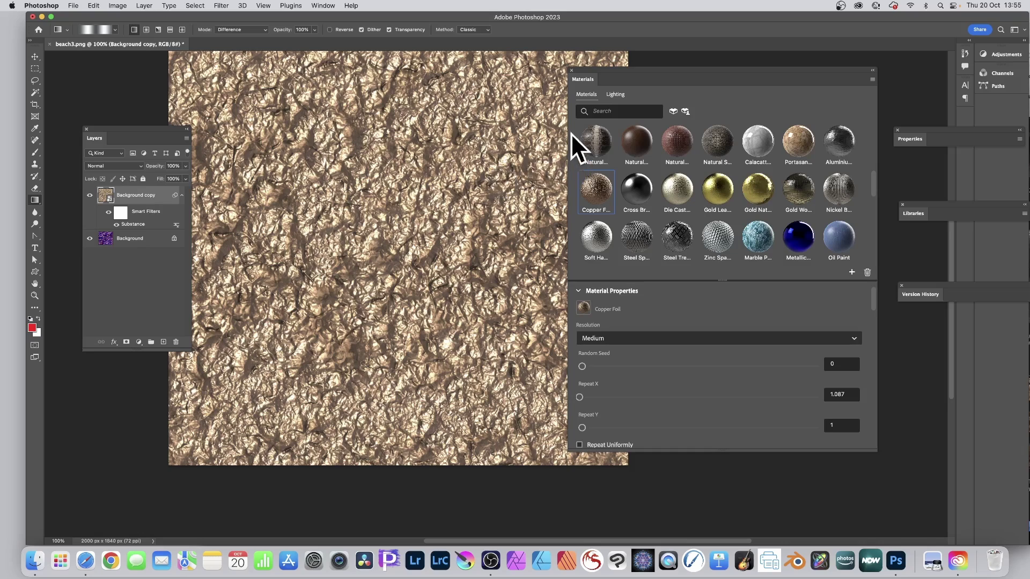
{"action": "left_click", "coordinate": [615, 94]}
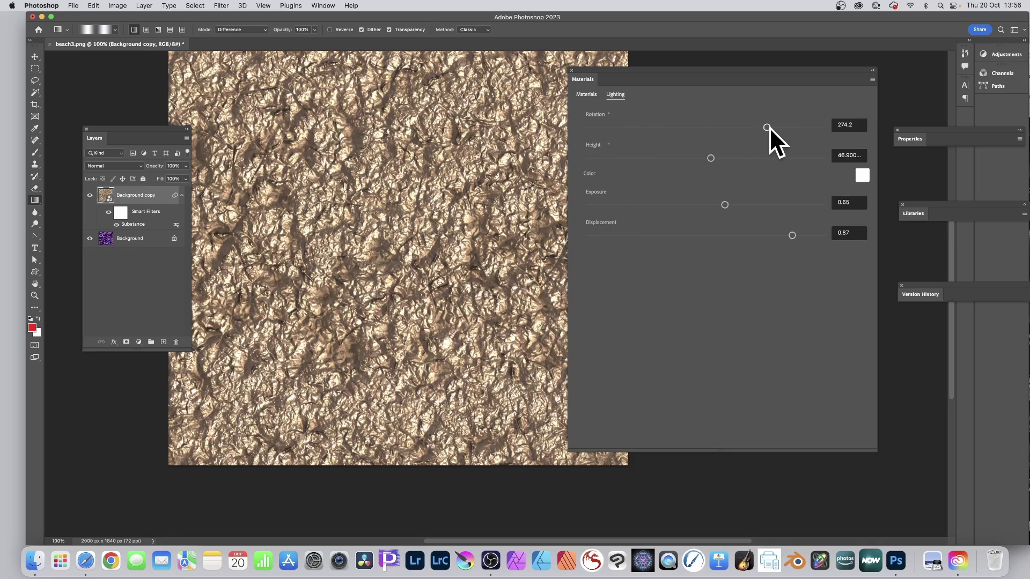
{"action": "left_click_drag", "start_coordinate": [767, 127], "coordinate": [671, 127]}
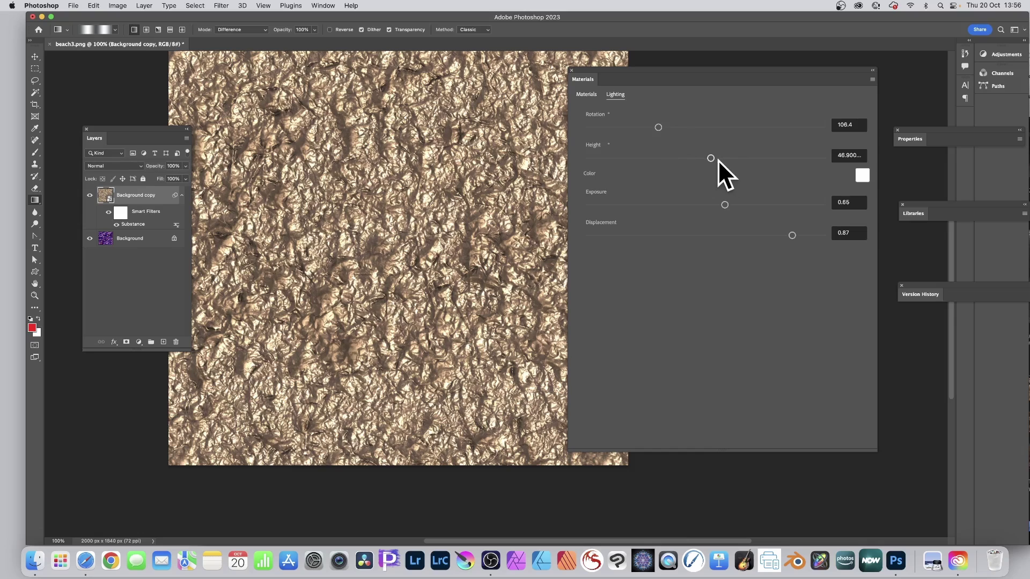
{"action": "left_click_drag", "start_coordinate": [718, 160], "coordinate": [758, 157]}
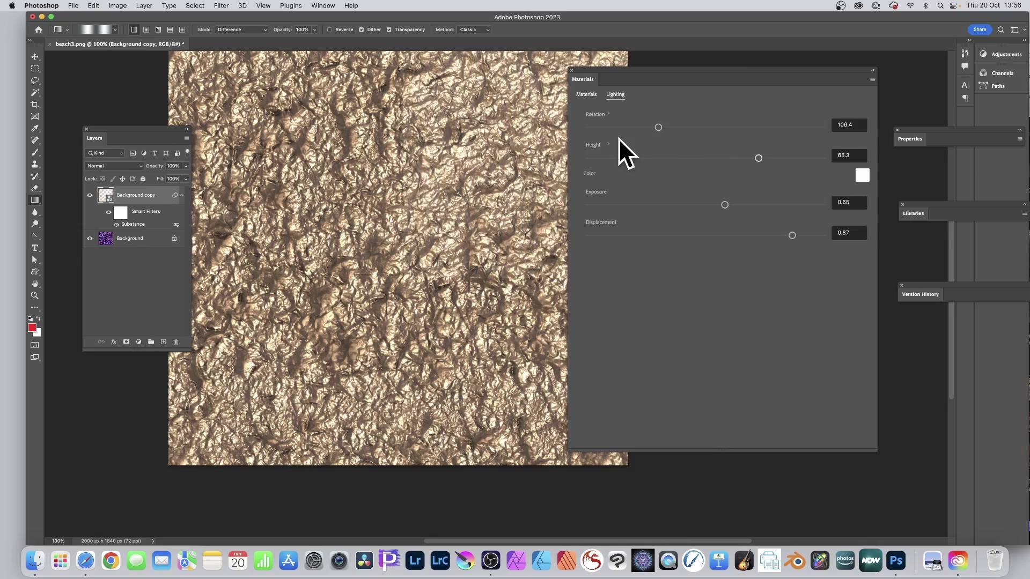
{"action": "left_click_drag", "start_coordinate": [652, 157], "coordinate": [608, 157]}
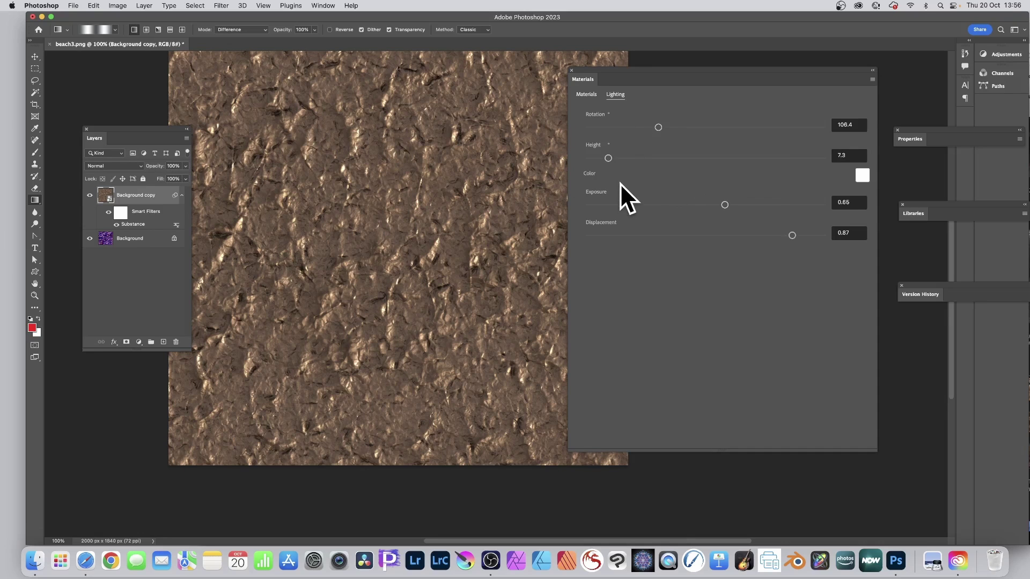
Step: Try a red #de1818 light colour, settle on pink #f5a8a8, and set the lighting Exposure to 2.82 and Displacement to 0.99
{"action": "left_click", "coordinate": [860, 173]}
{"action": "left_click_drag", "start_coordinate": [458, 241], "coordinate": [501, 229]}
{"action": "left_click", "coordinate": [590, 211]}
{"action": "left_click", "coordinate": [861, 176]}
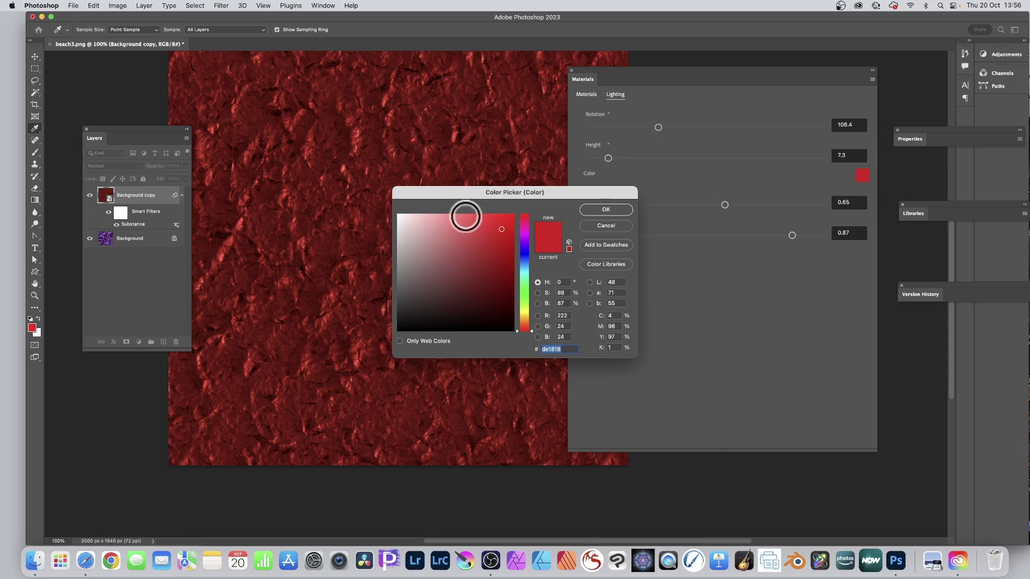
{"action": "left_click_drag", "start_coordinate": [456, 247], "coordinate": [434, 218]}
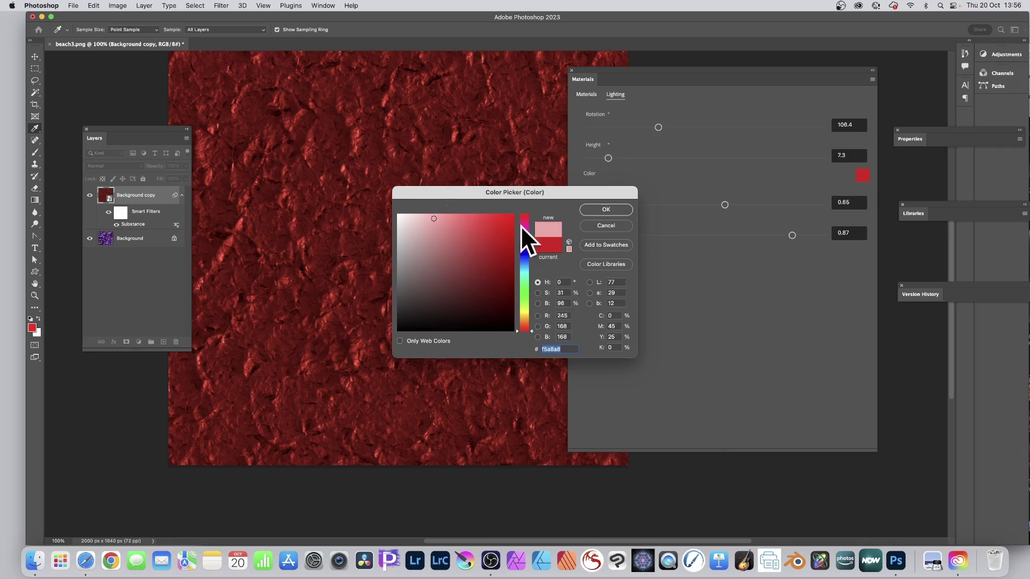
{"action": "left_click", "coordinate": [598, 208]}
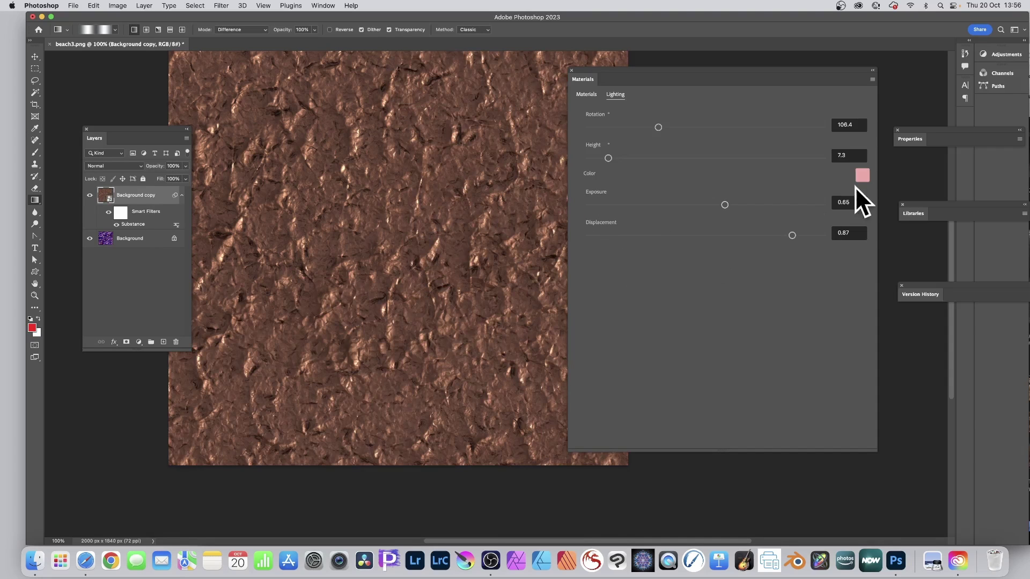
{"action": "left_click_drag", "start_coordinate": [758, 204], "coordinate": [771, 204]}
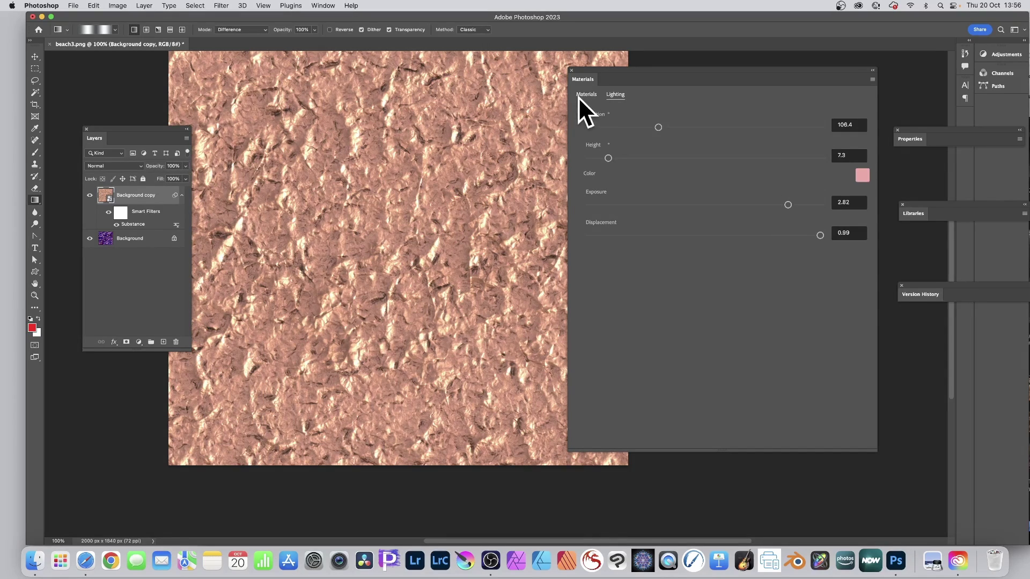
Step: Browse the Adobe Substance materials to the end of the list and flatten the copper foil image
{"action": "left_click", "coordinate": [587, 94]}
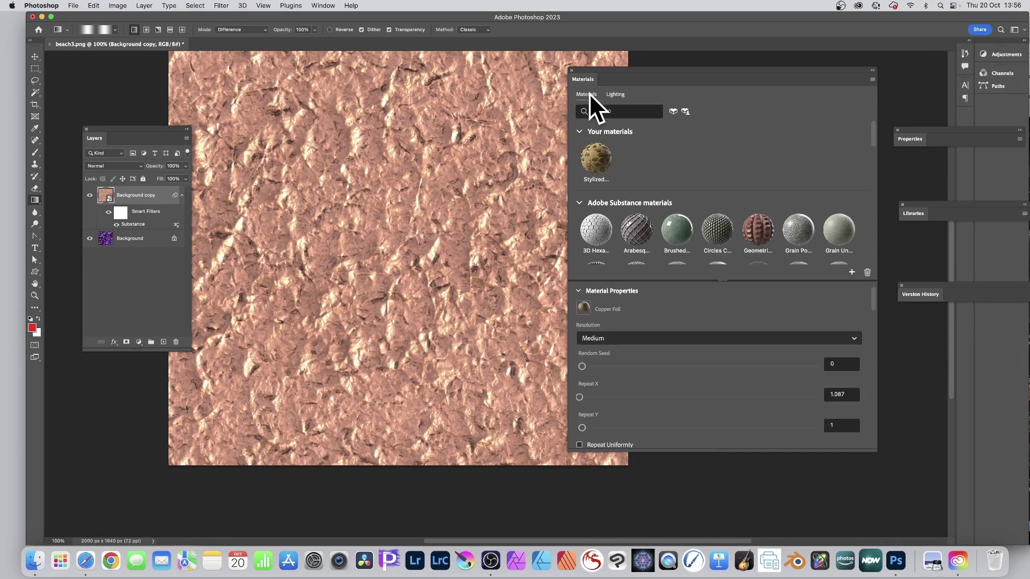
{"action": "scroll", "coordinate": [676, 219], "scroll_direction": "down", "scroll_amount": 10}
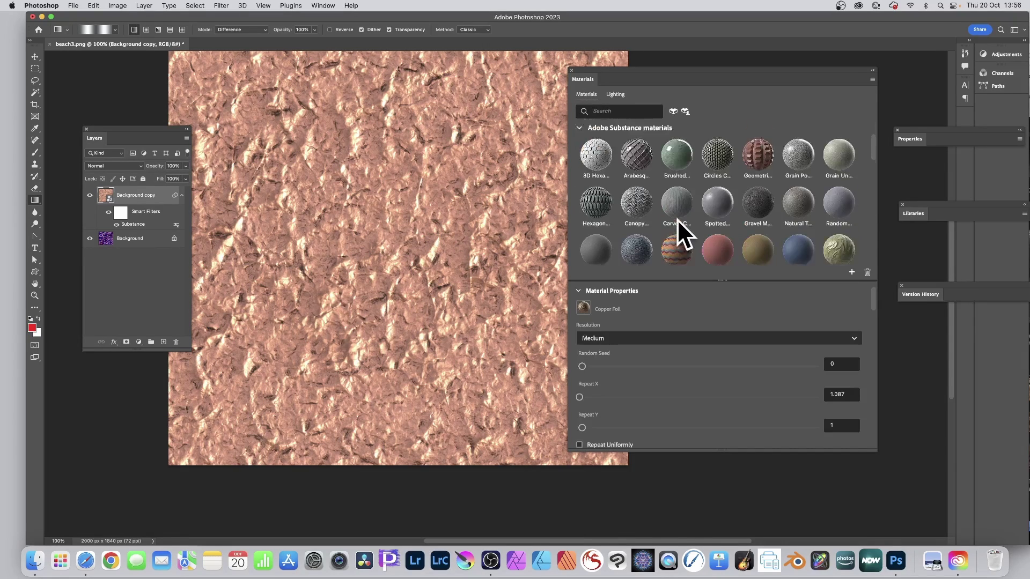
{"action": "scroll", "coordinate": [685, 214], "scroll_direction": "down", "scroll_amount": 5}
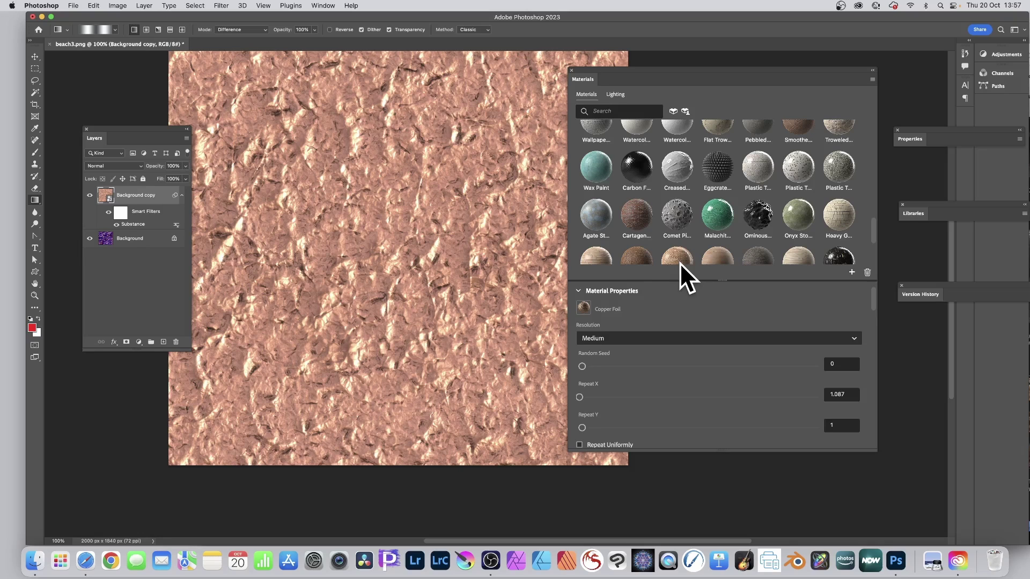
{"action": "scroll", "coordinate": [777, 199], "scroll_direction": "down", "scroll_amount": 3}
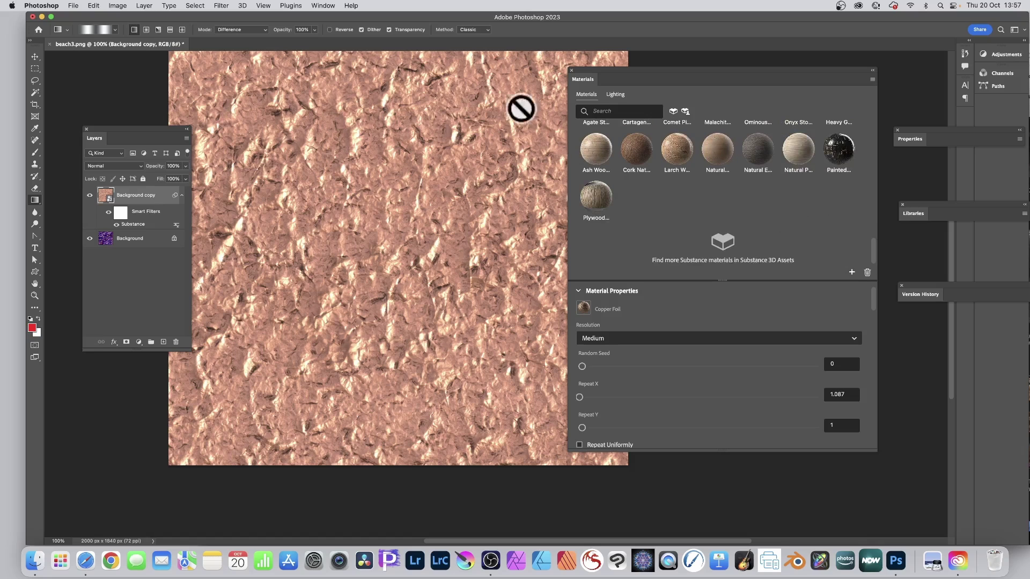
{"action": "left_click", "coordinate": [149, 6]}
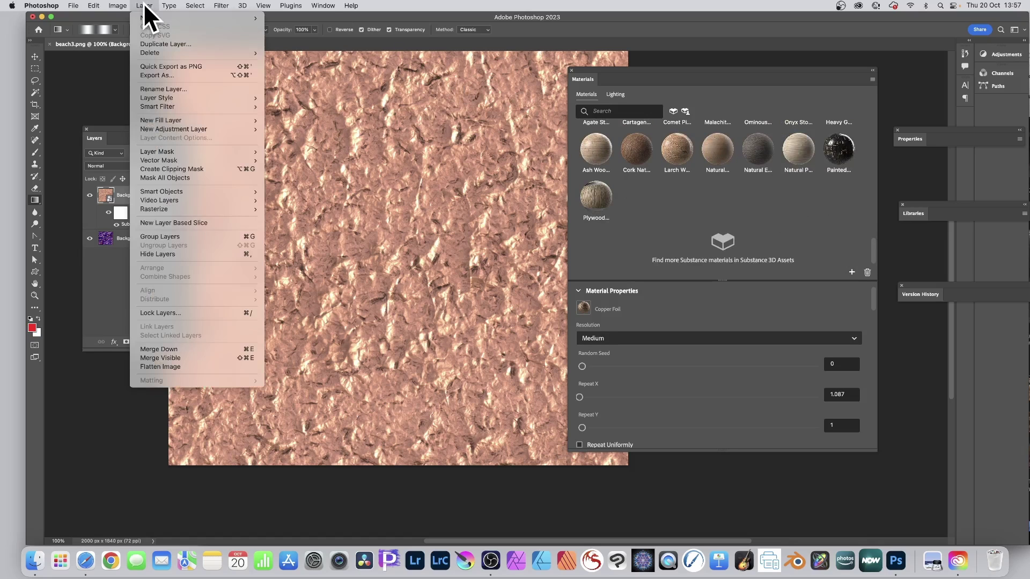
{"action": "left_click", "coordinate": [175, 366]}
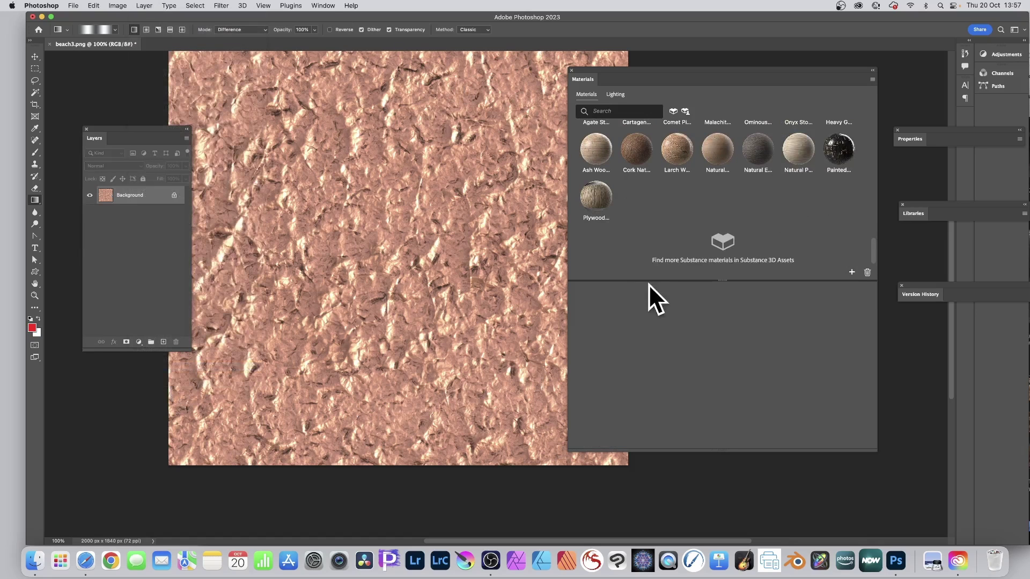
{"action": "left_click", "coordinate": [322, 6]}
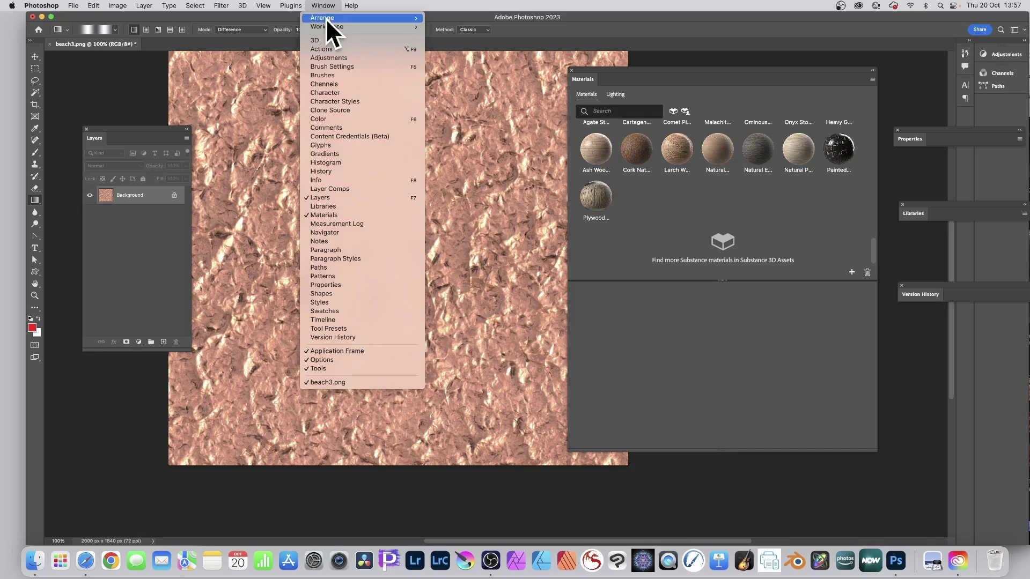
{"action": "left_click", "coordinate": [342, 206]}
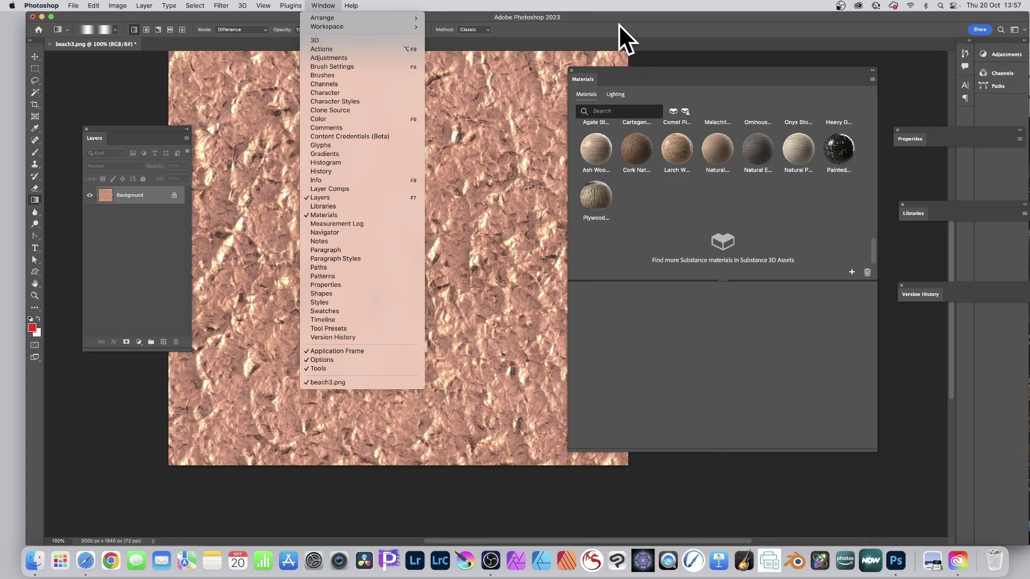